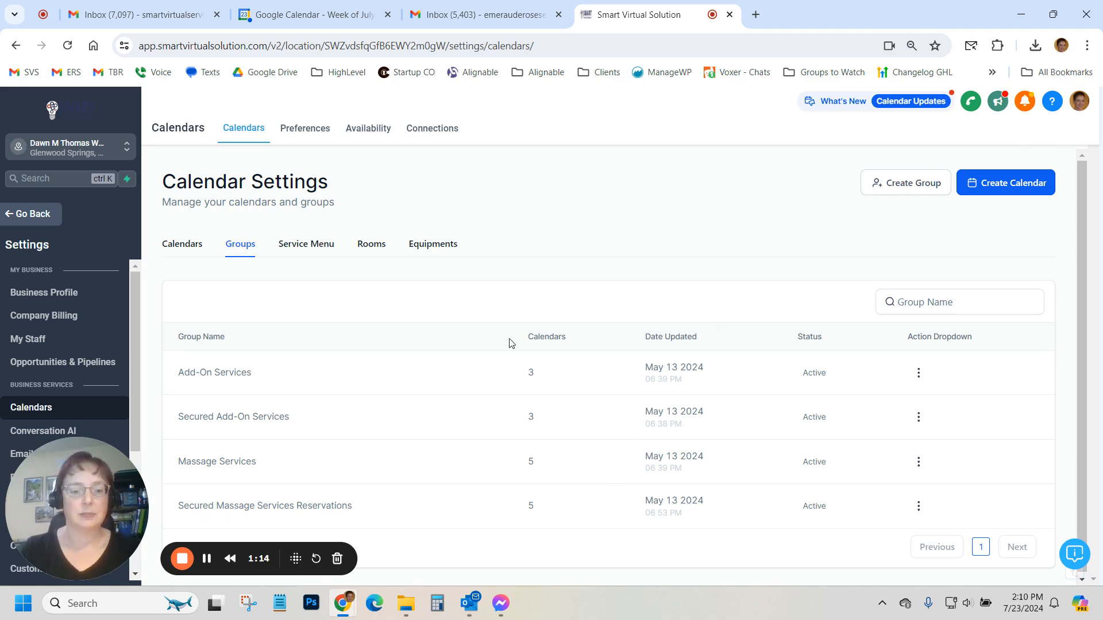
Step: Start a new calendar group named "Testing Deposit Group" and place the cursor in its group URL
scroll(384, 335, down, 1)
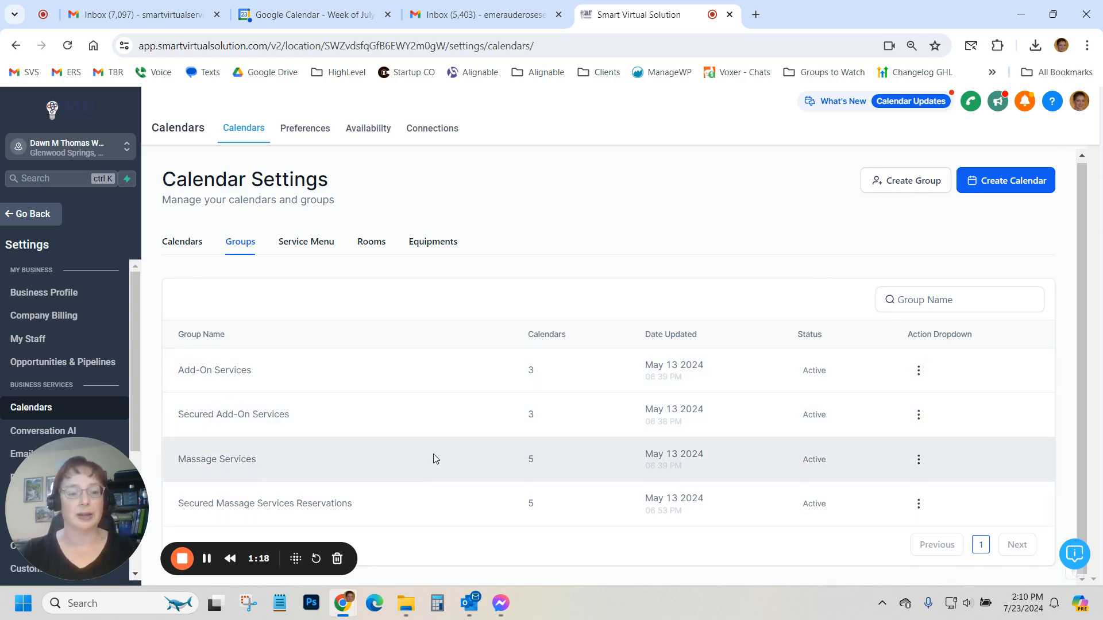
click(908, 182)
click(505, 275)
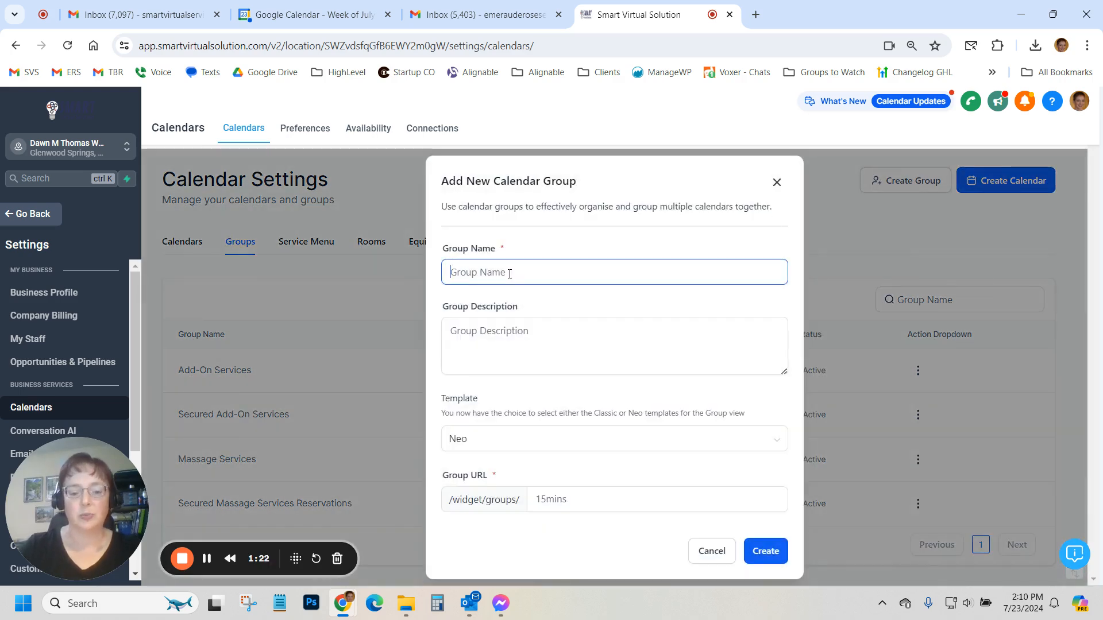
text(Testing)
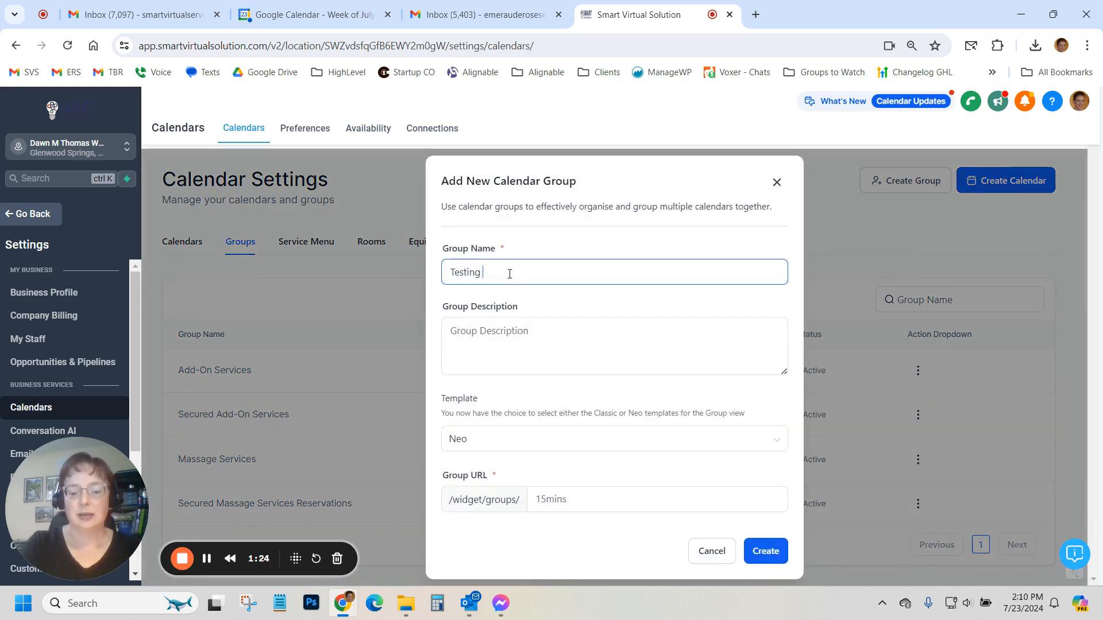
text( Deposi)
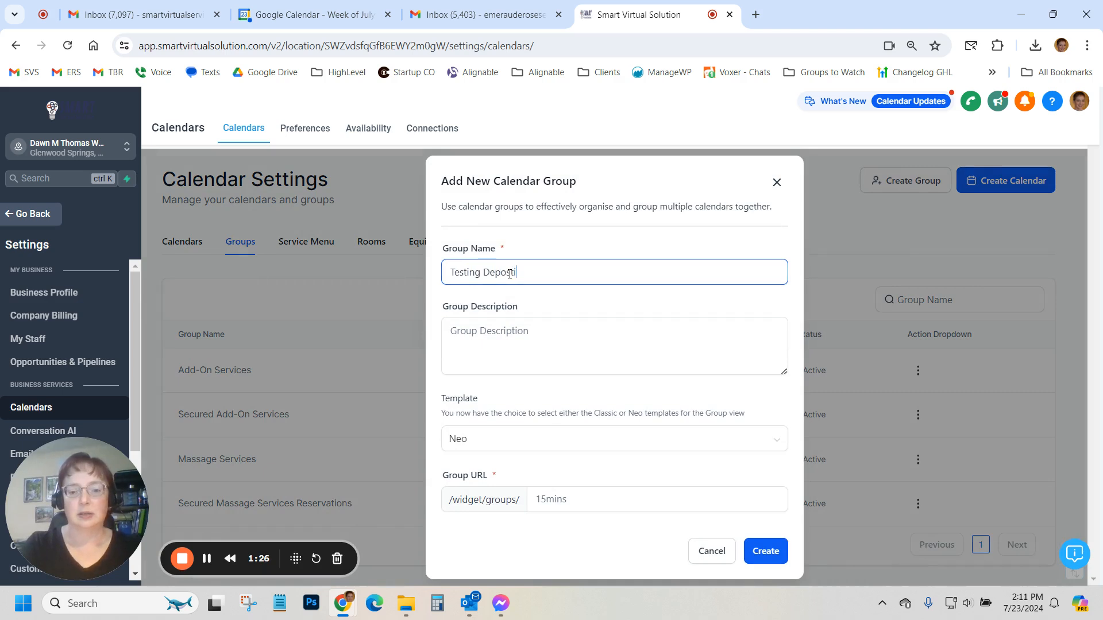
text(t Group)
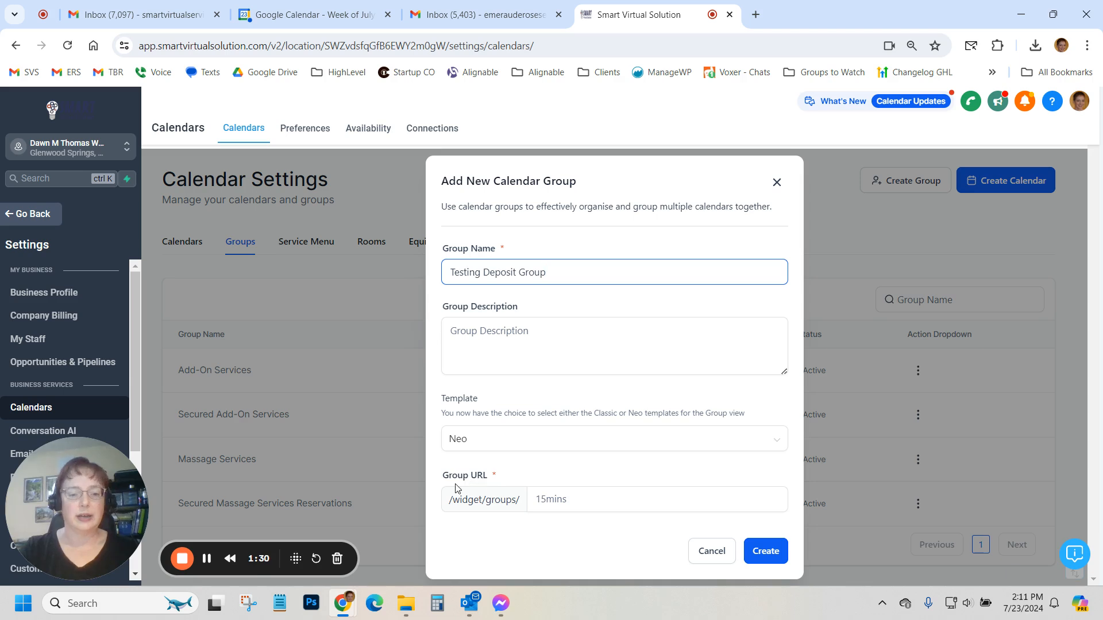
click(578, 499)
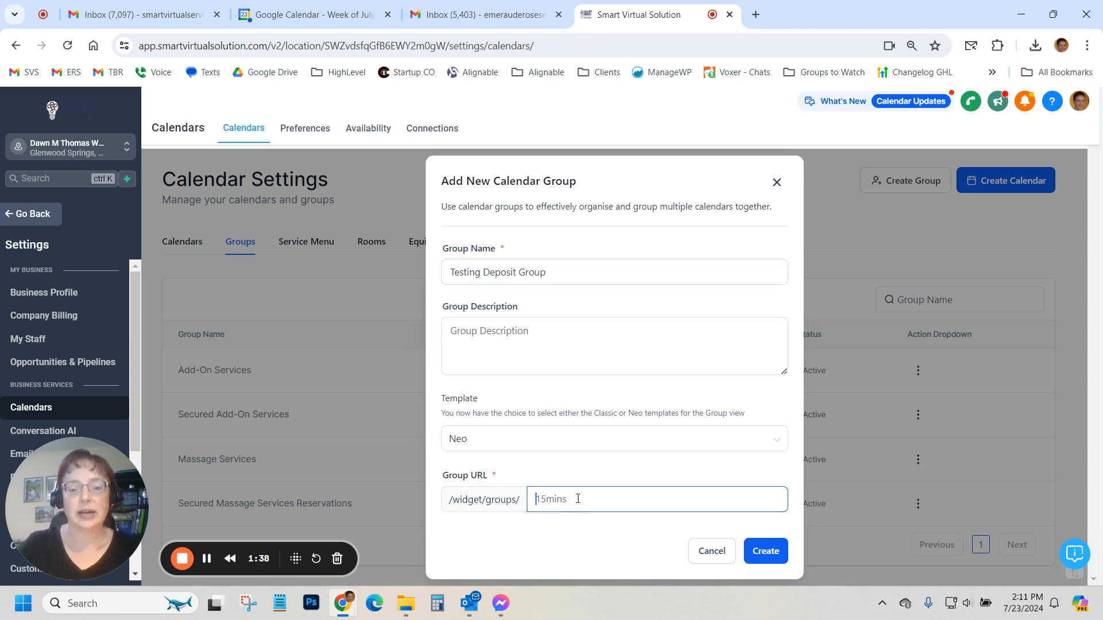
text(dmt)
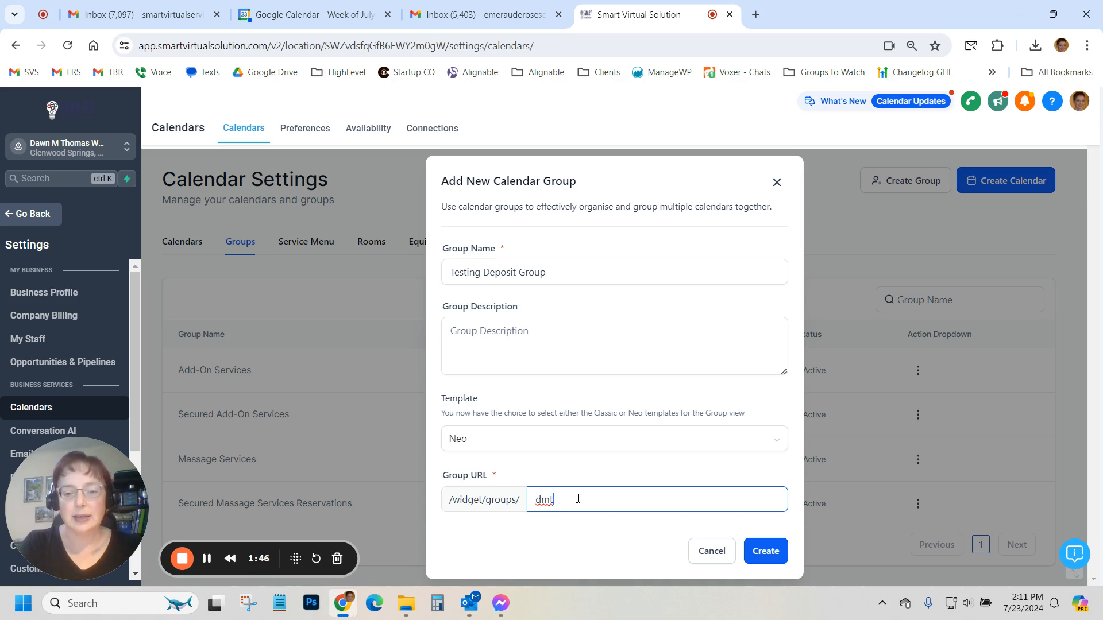
key(BackSpace)
key(BackSpace)
key(BackSpace)
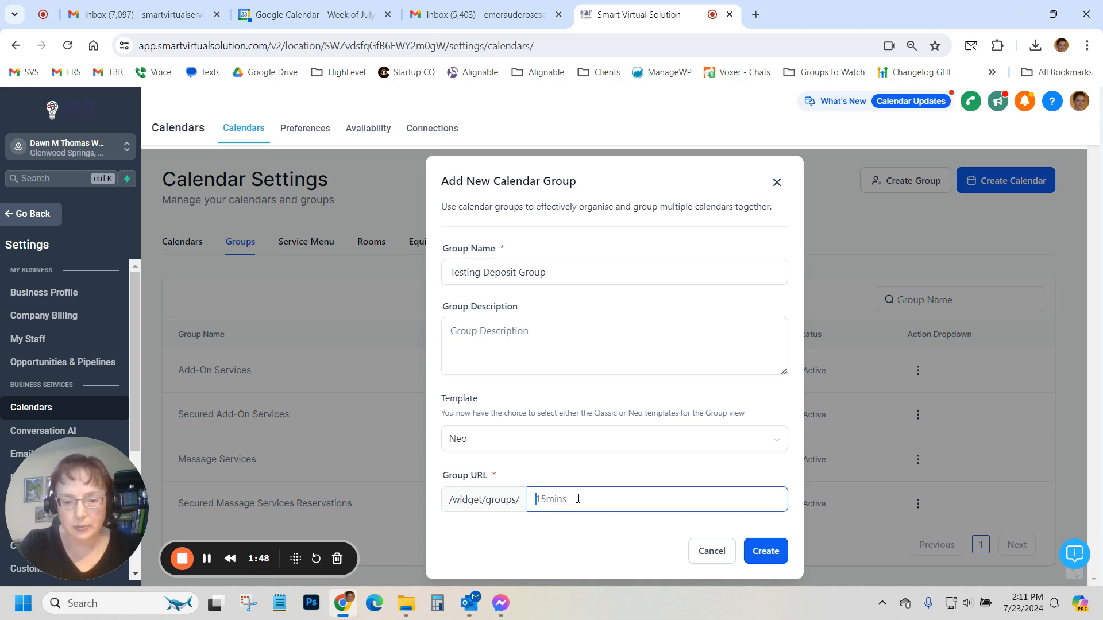
Step: Set the group URL to "testdeposit" and create the group
text(te)
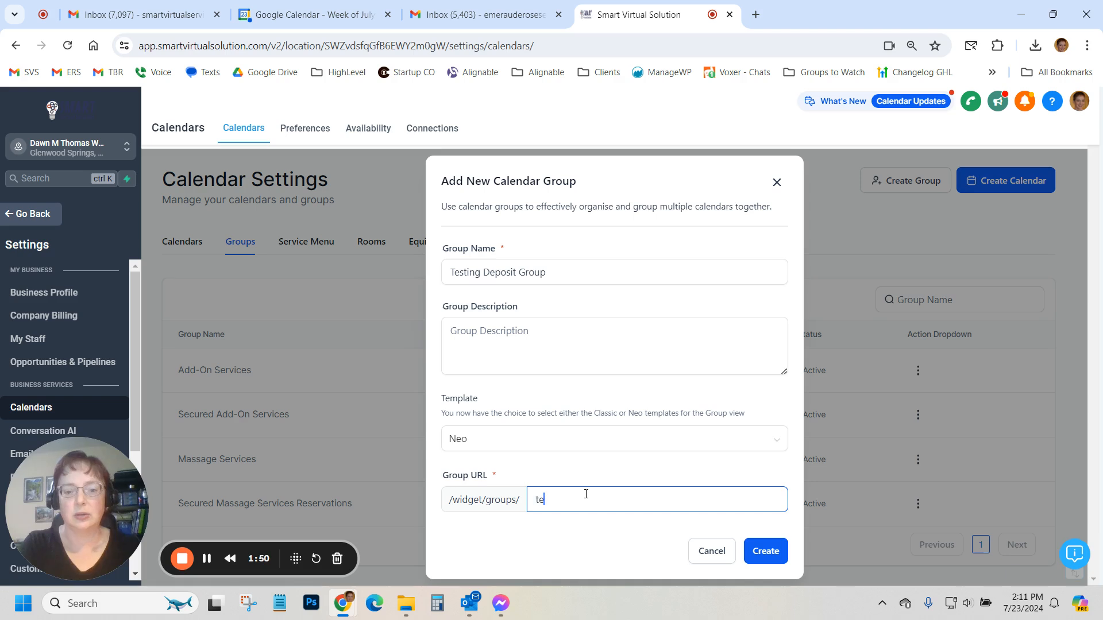
text(stdeposit)
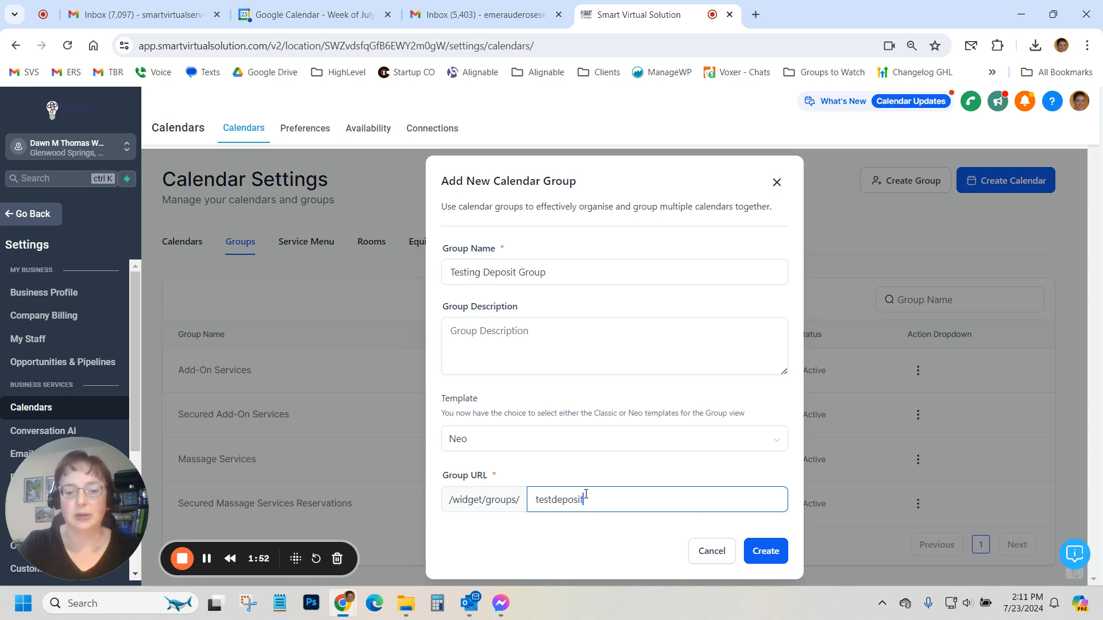
click(766, 553)
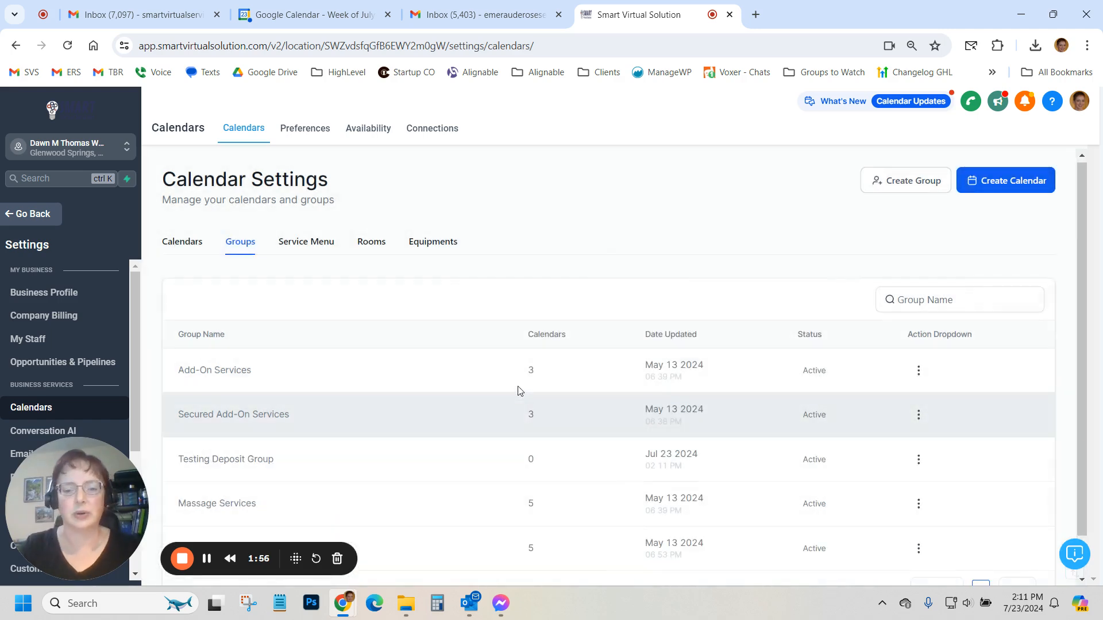
Step: Look over the actions available for the Testing Deposit Group, then dismiss them
scroll(402, 394, down, 1)
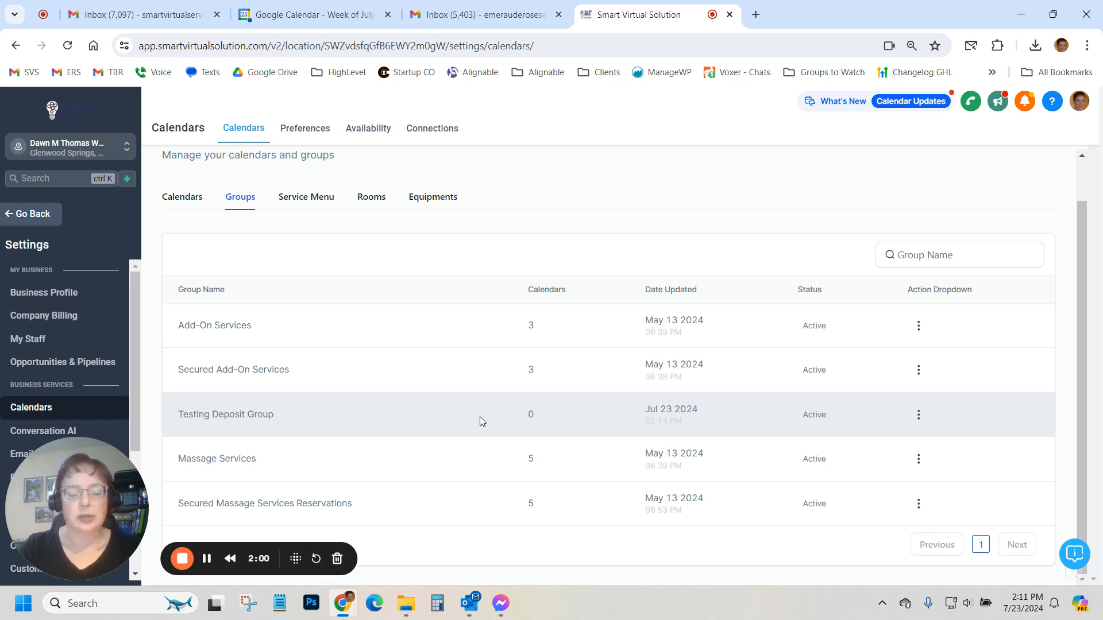
click(919, 411)
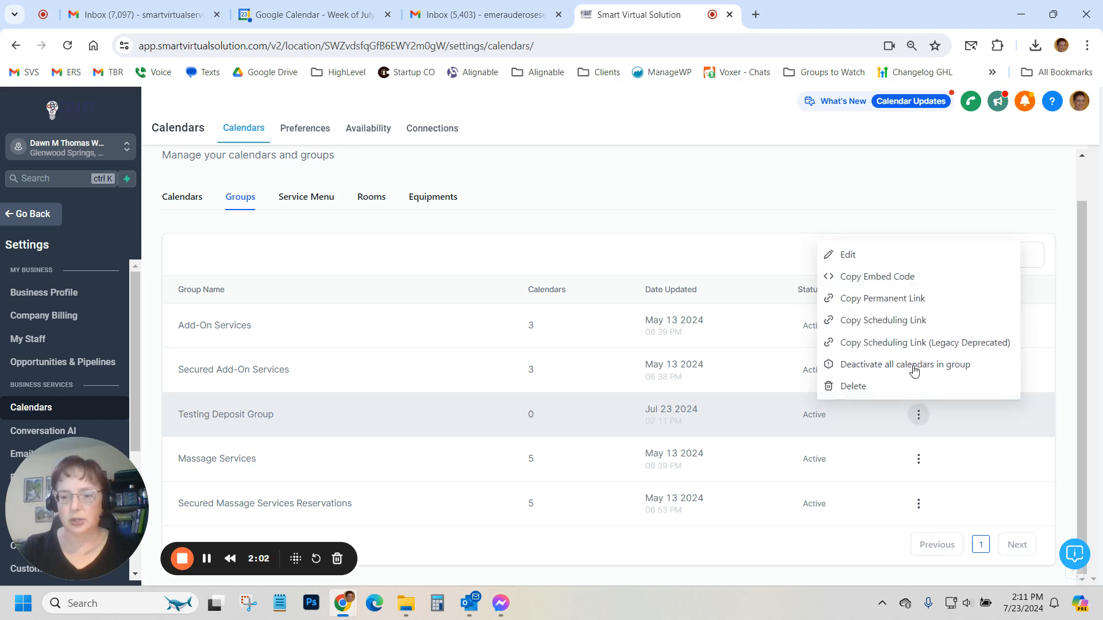
click(539, 245)
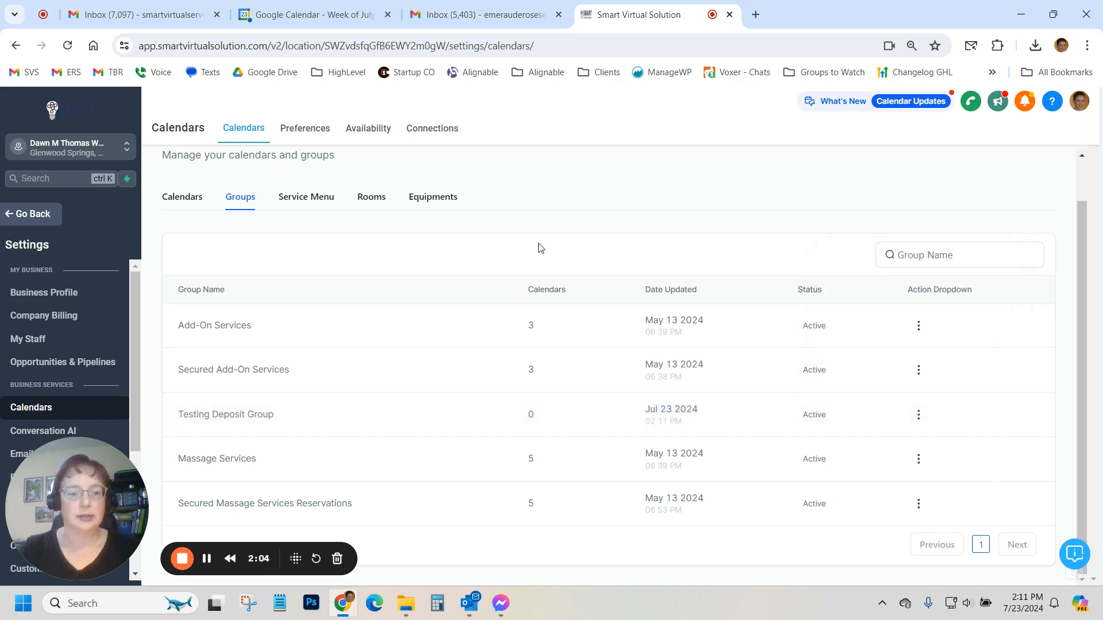
Step: Start a new calendar of the Service Calendar type with the service name "Testing Massage Deposit"
scroll(877, 220, up, 1)
click(1009, 184)
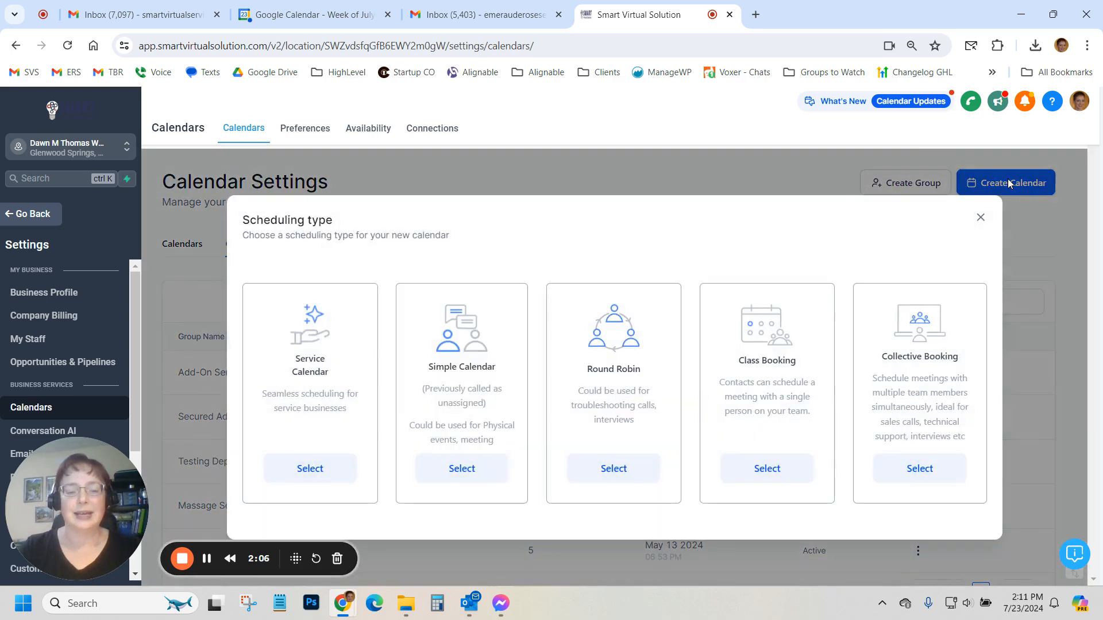
click(316, 471)
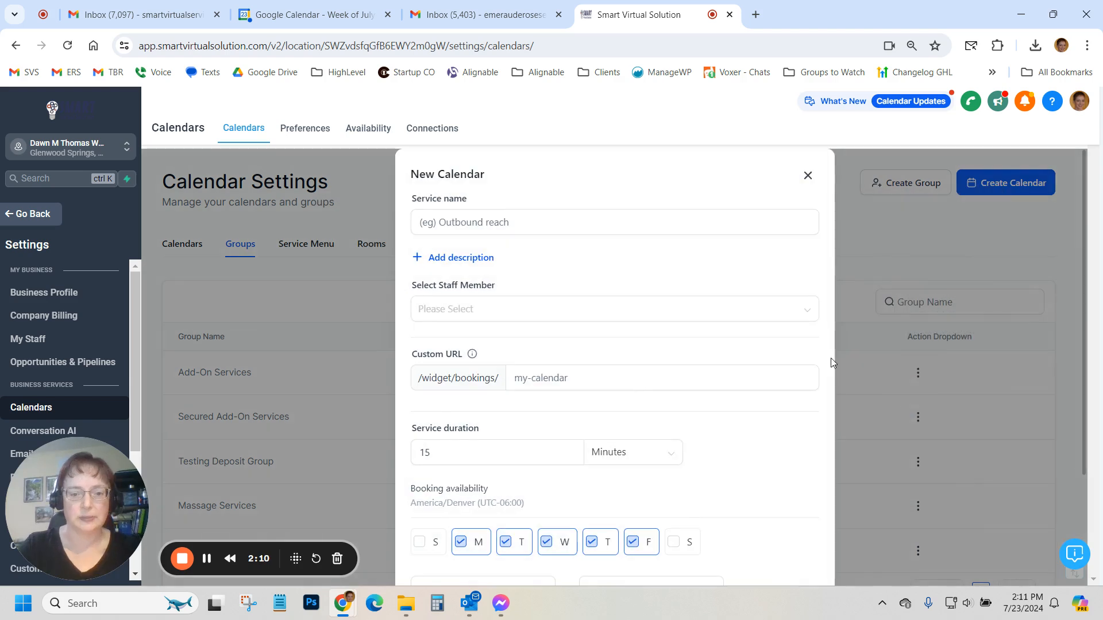
text(Test)
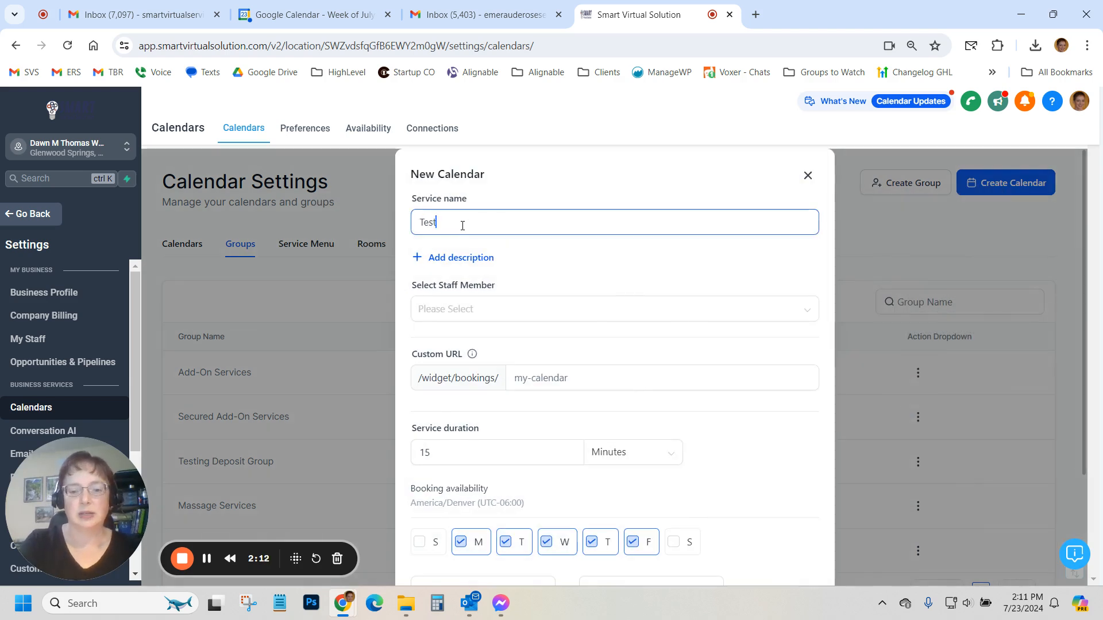
text(ing Massage)
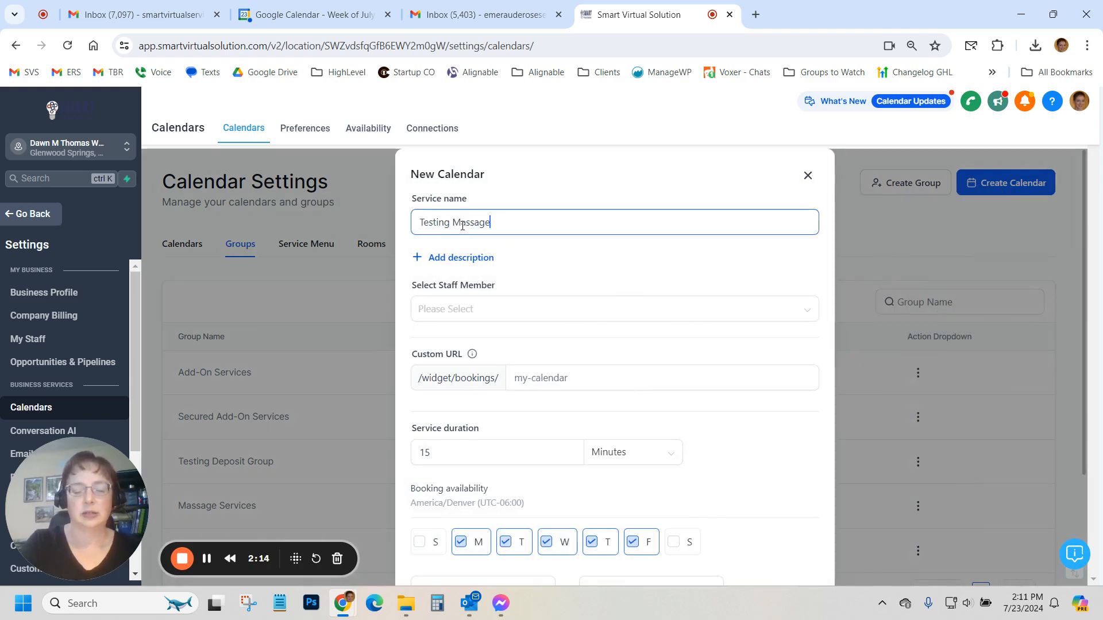
text( Deposit)
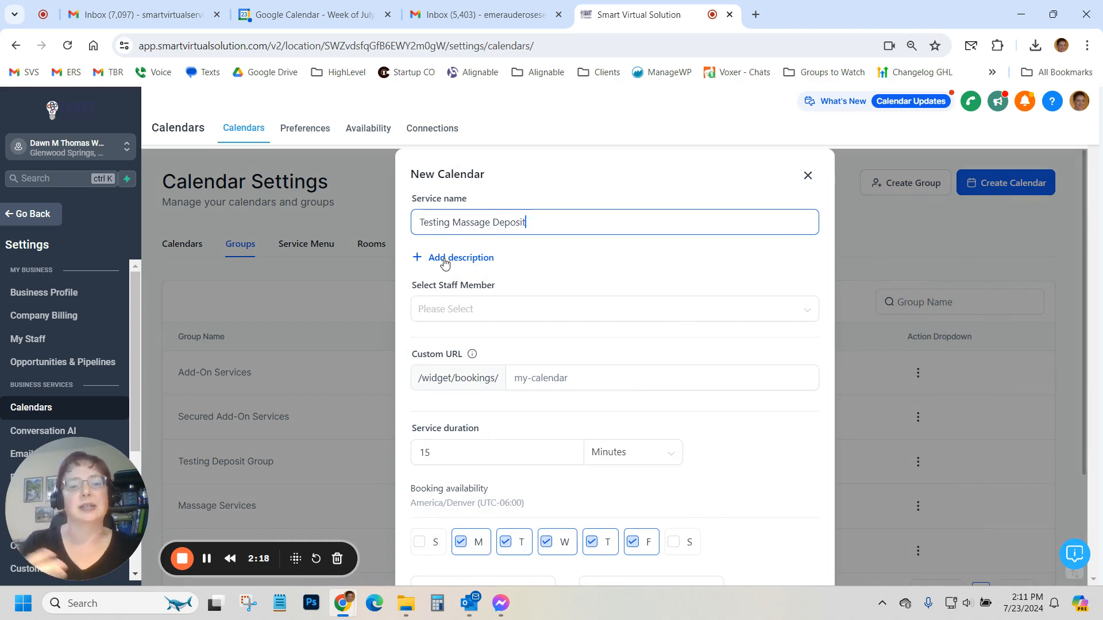
Step: Assign the first listed staff member to the new calendar
click(466, 305)
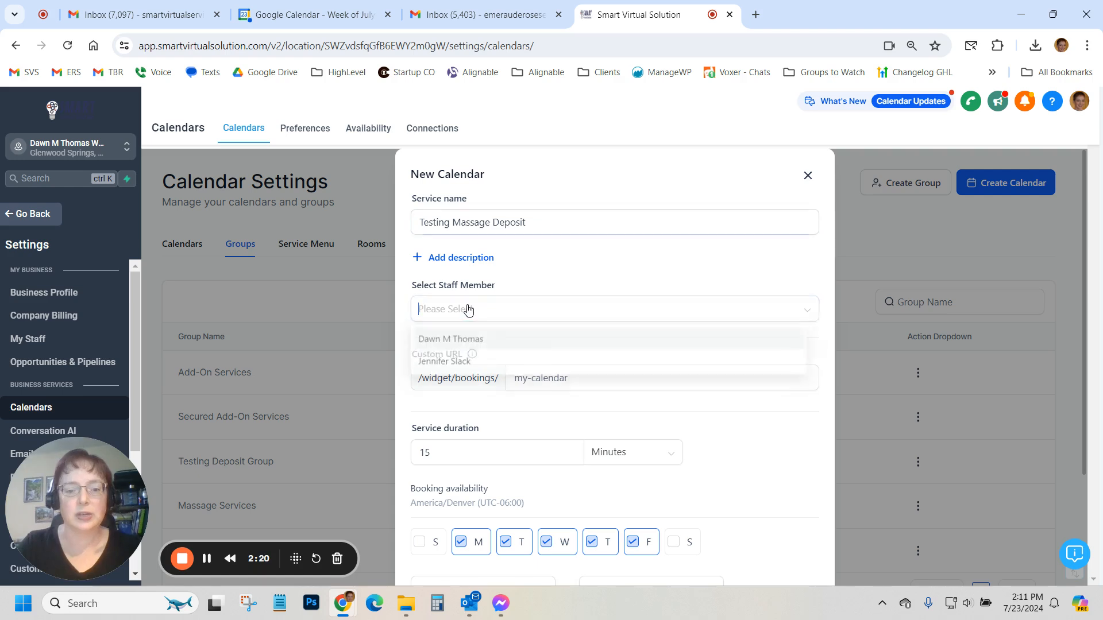
click(469, 342)
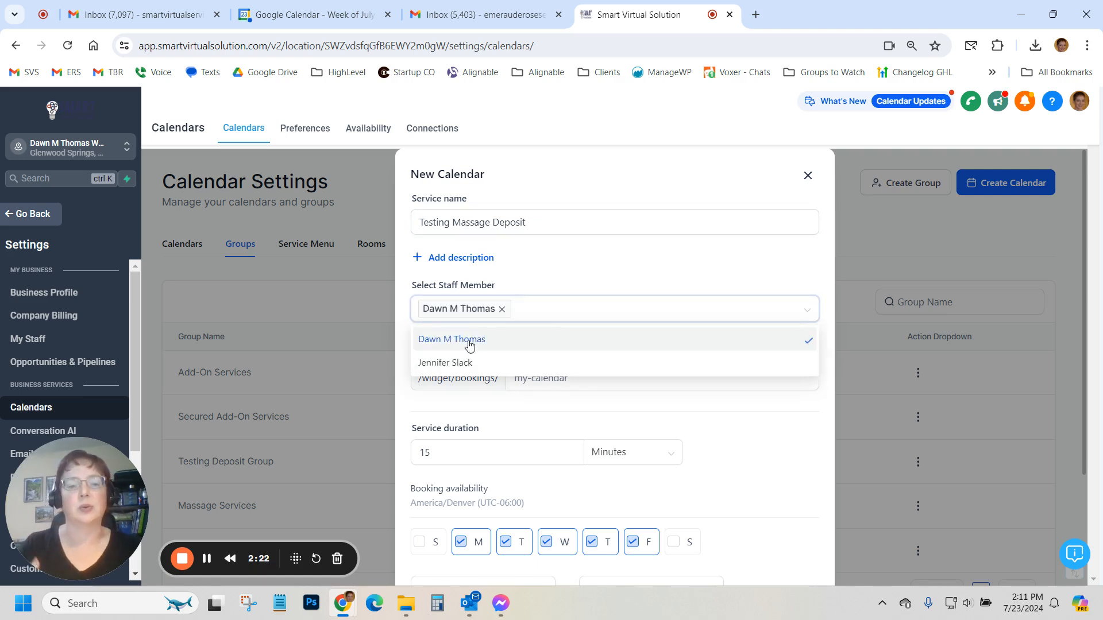
click(568, 281)
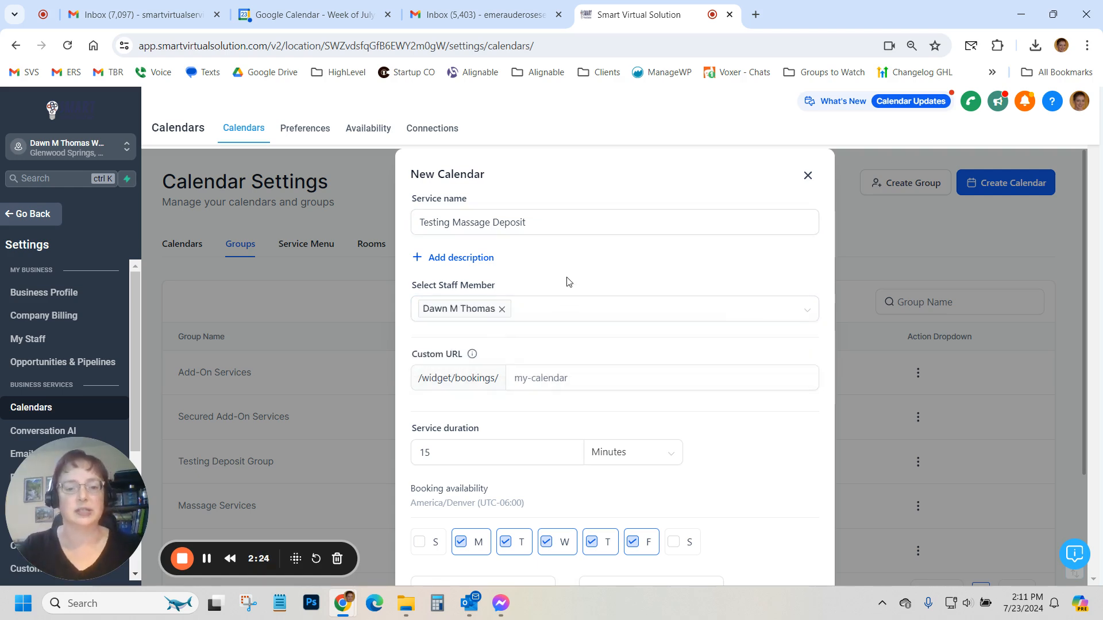
Step: Set the calendar's custom booking URL to "dmt/testdepositmassage"
scroll(568, 281, down, 3)
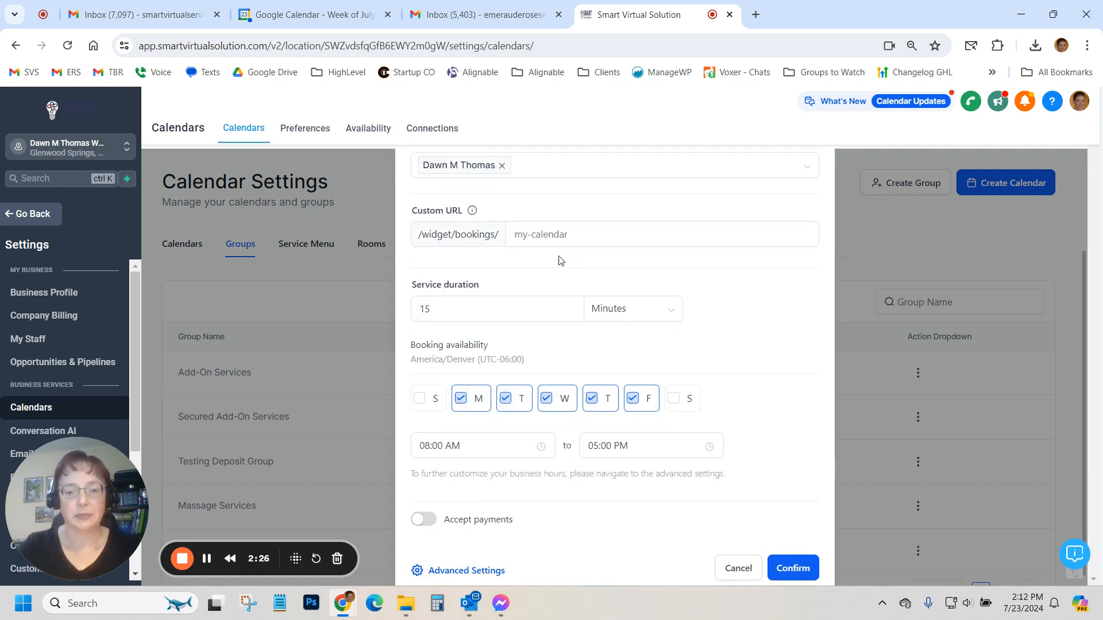
click(557, 238)
text(dmt)
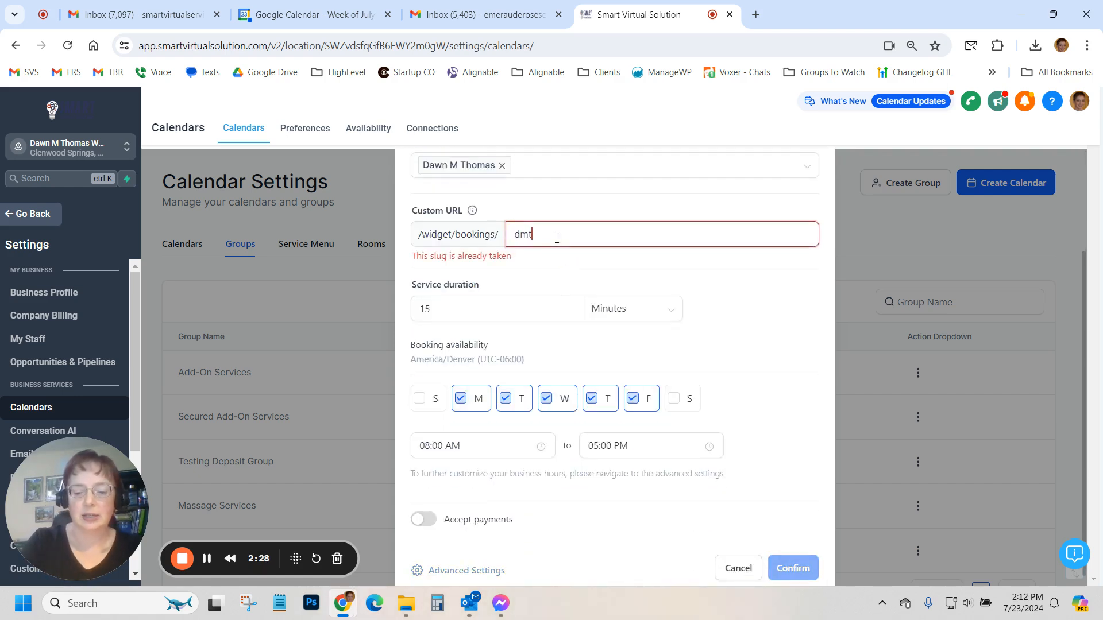
text(/testdeposit)
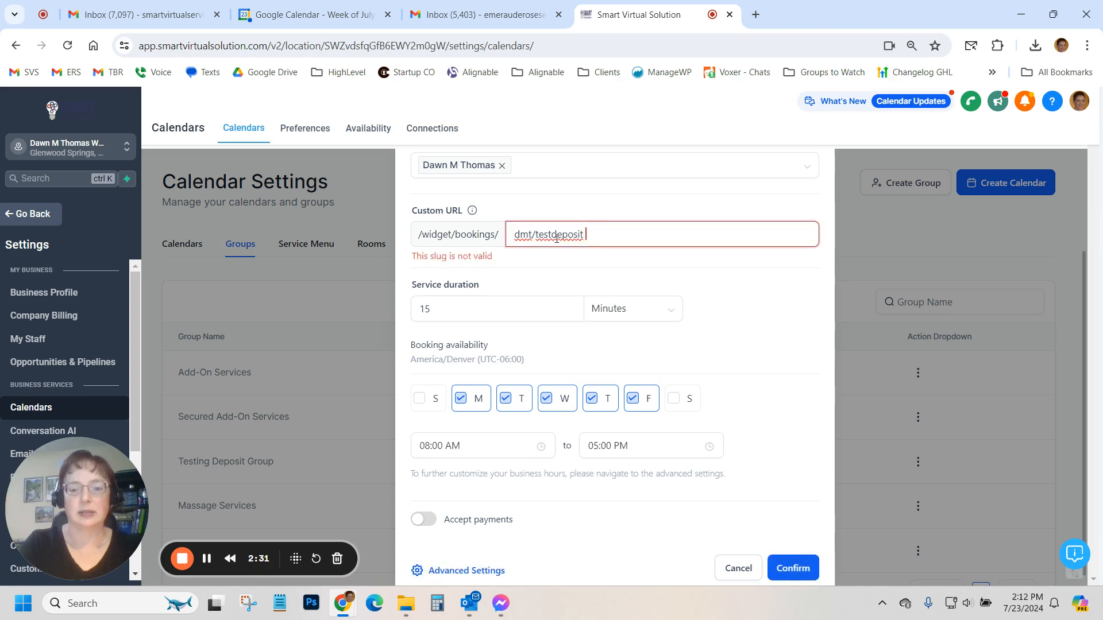
key(BackSpace)
text(massage)
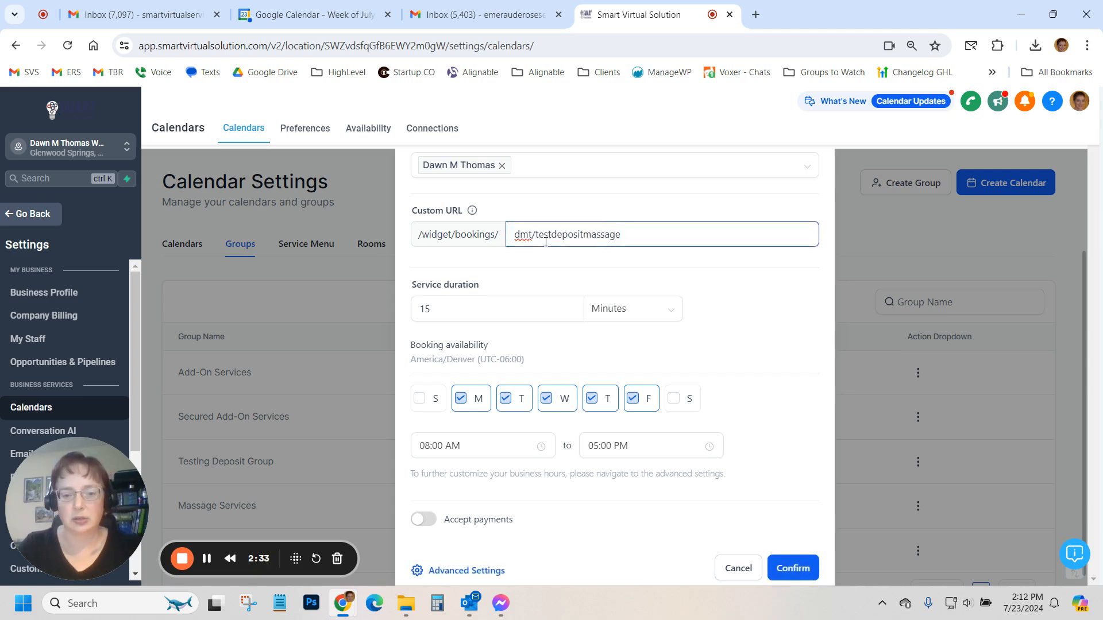
Step: Set the service duration to 60 minutes
key(Tab)
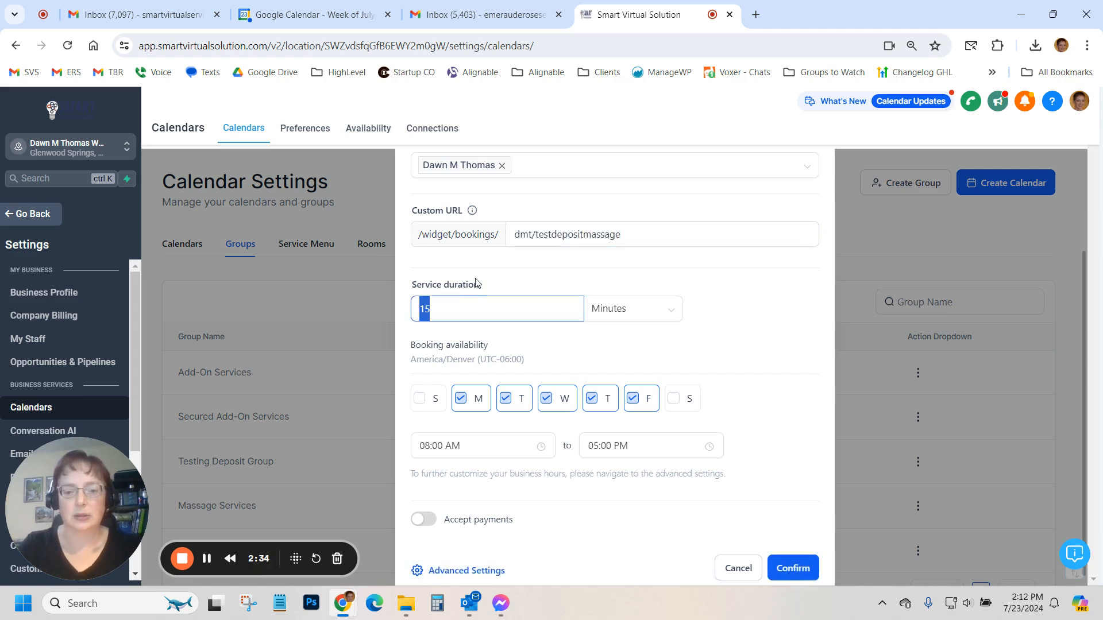
text(60)
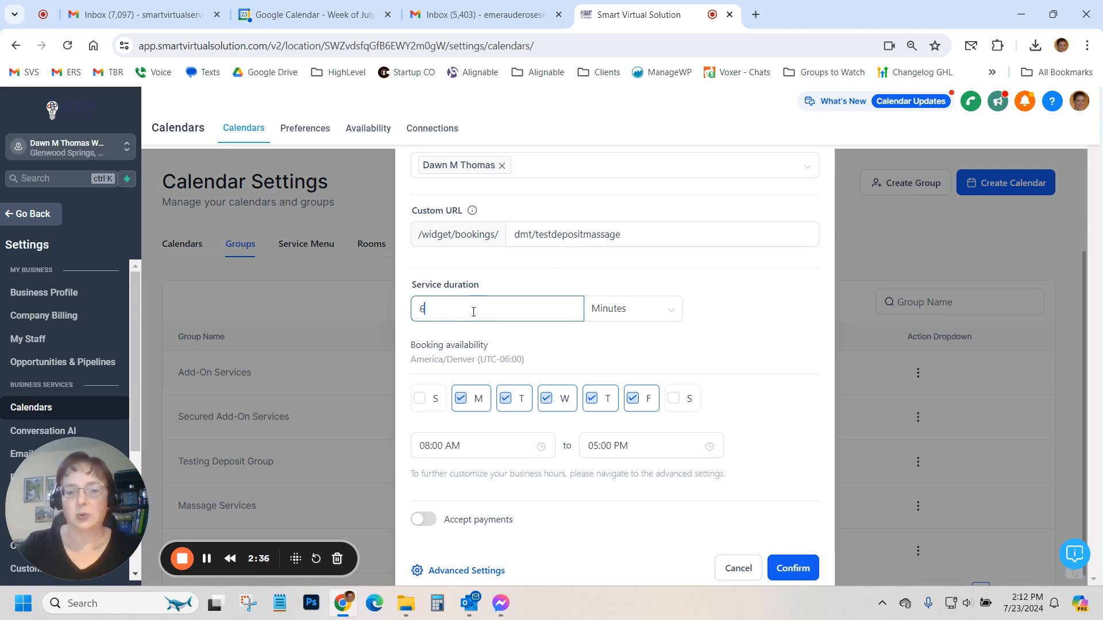
key(Tab)
Step: Turn on accepting payments for the calendar and set the amount to 100 USD
scroll(711, 335, down, 1)
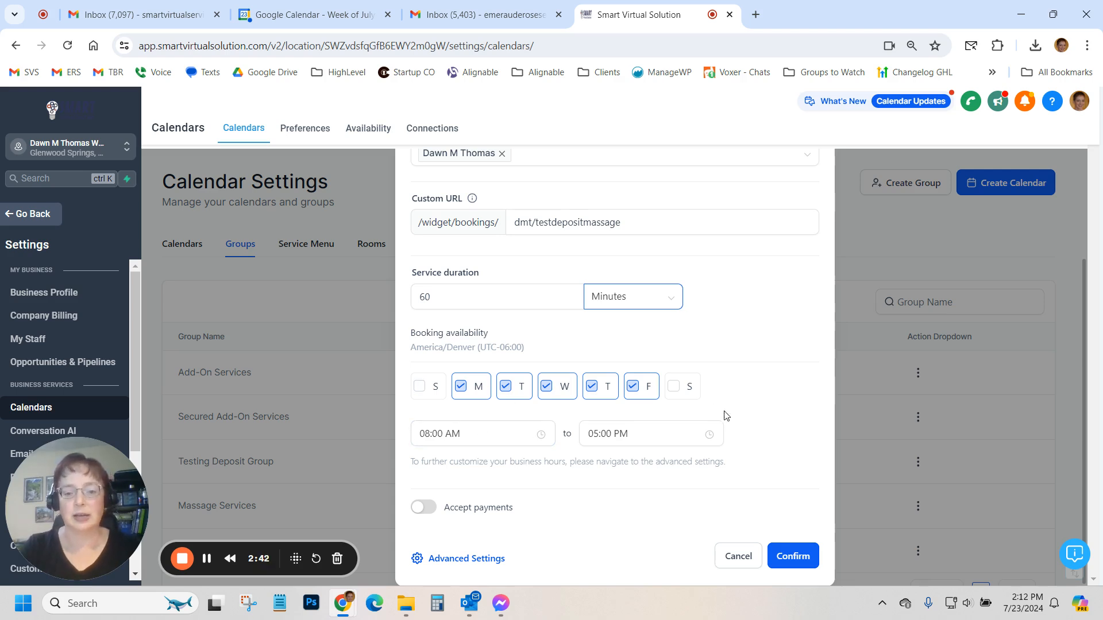
click(423, 507)
scroll(615, 498, down, 2)
scroll(665, 500, down, 1)
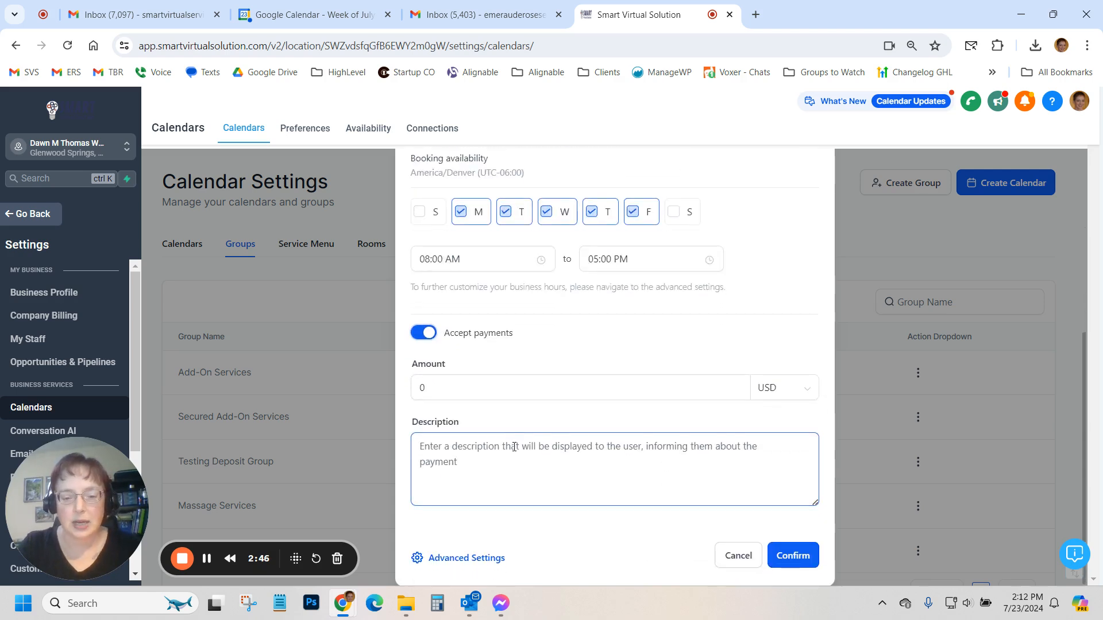
click(478, 388)
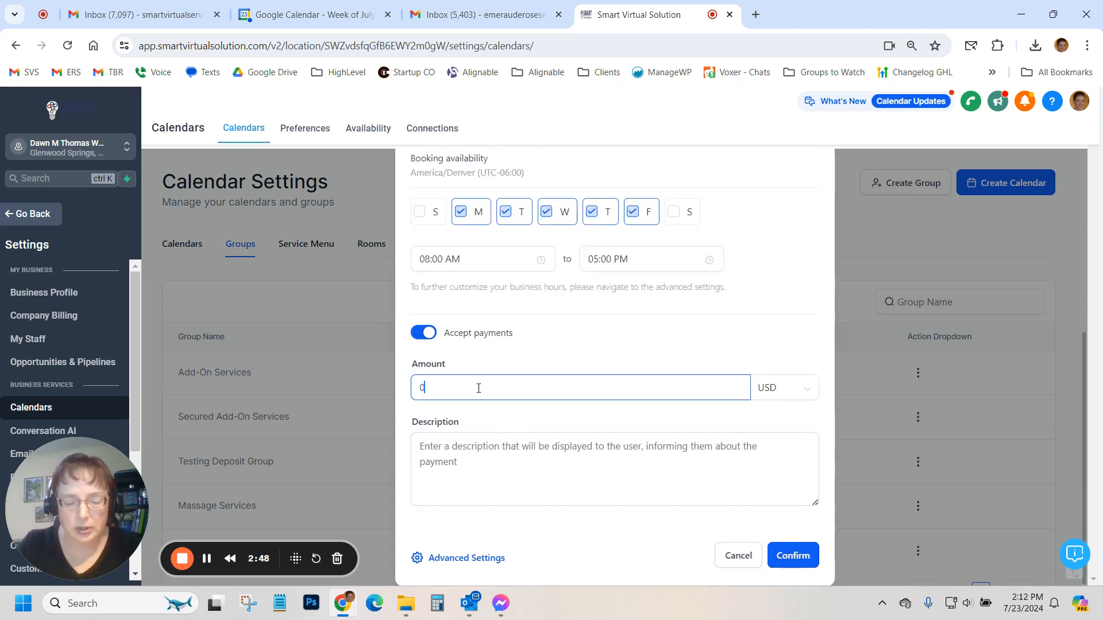
text(100)
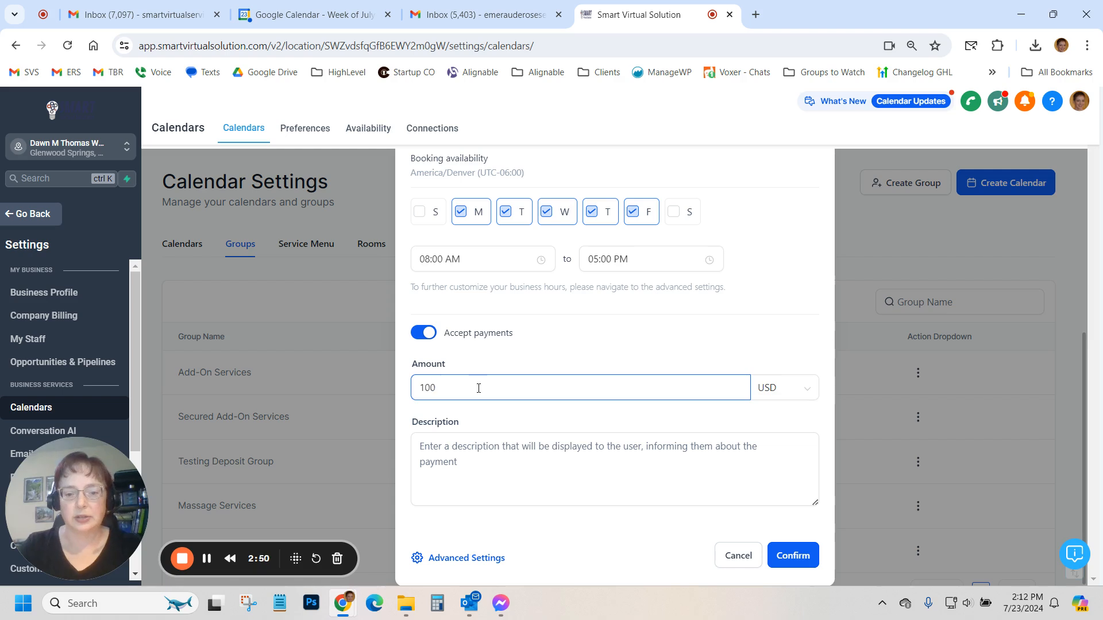
key(Tab)
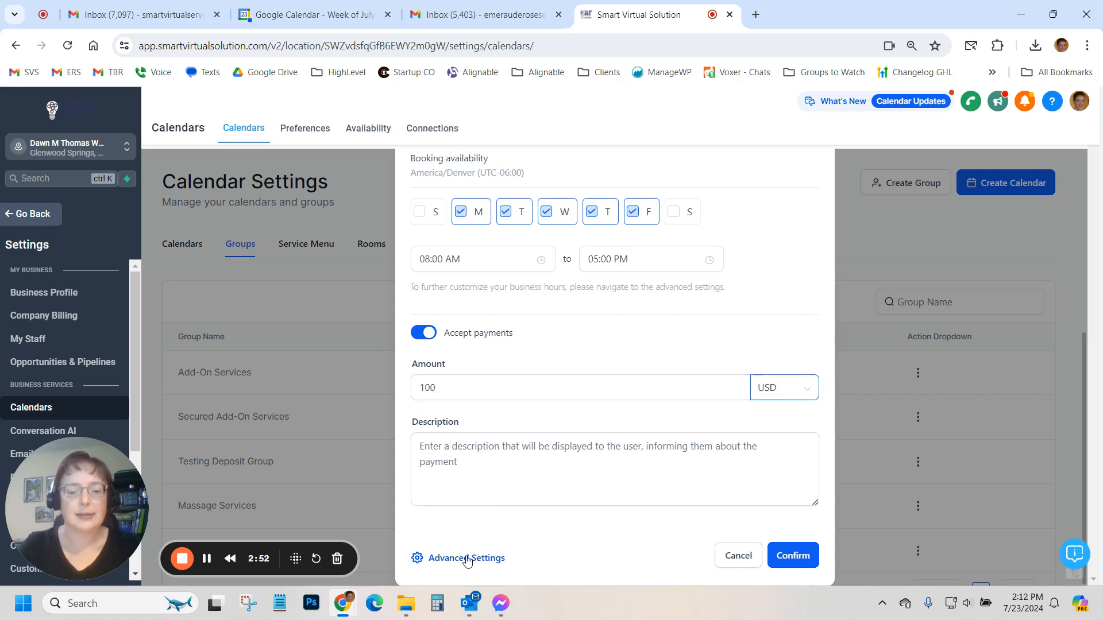
Step: Go to the calendar's advanced settings and upload the massage photo as the service logo
click(437, 560)
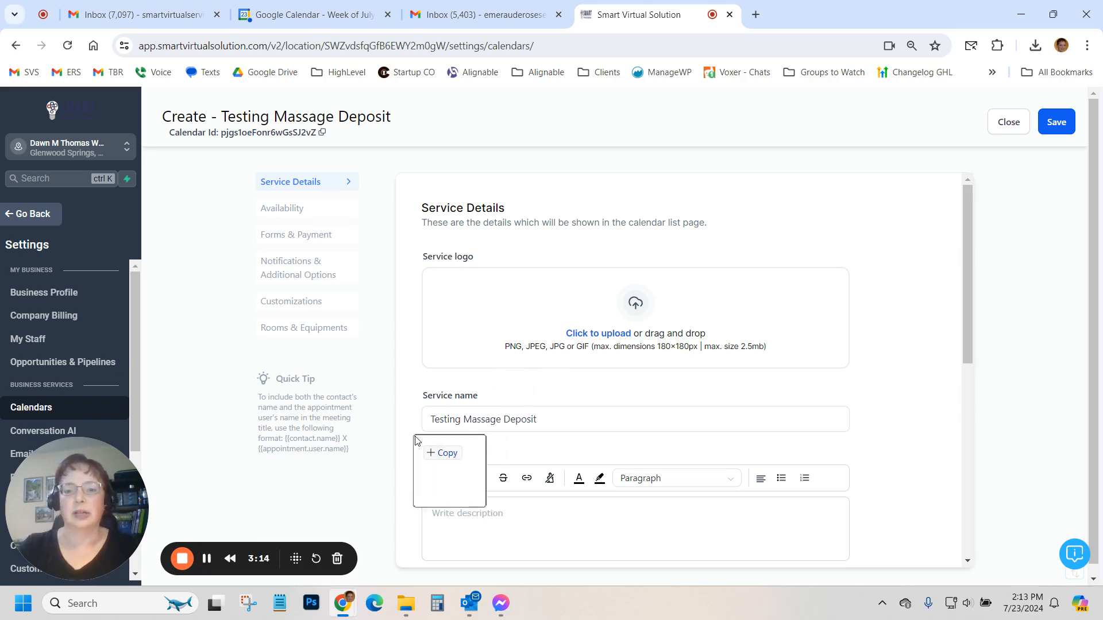
drag(416, 440, 600, 315)
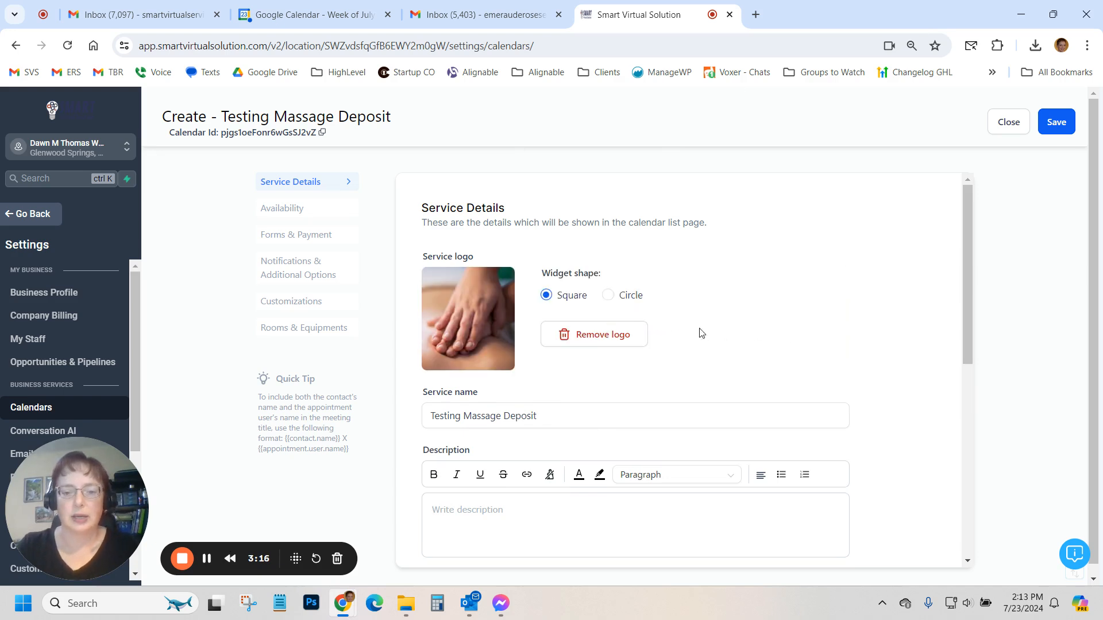
Step: Set the service logo's widget shape to Circle and assign the calendar to the Testing Deposit Group
click(619, 300)
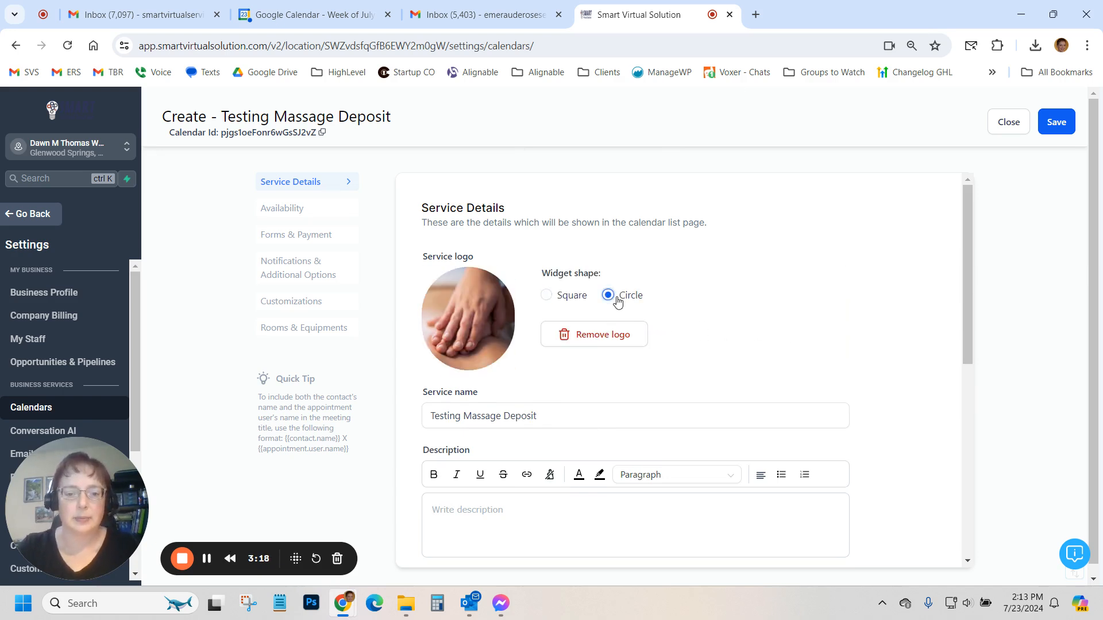
scroll(781, 308, down, 1)
scroll(781, 309, down, 4)
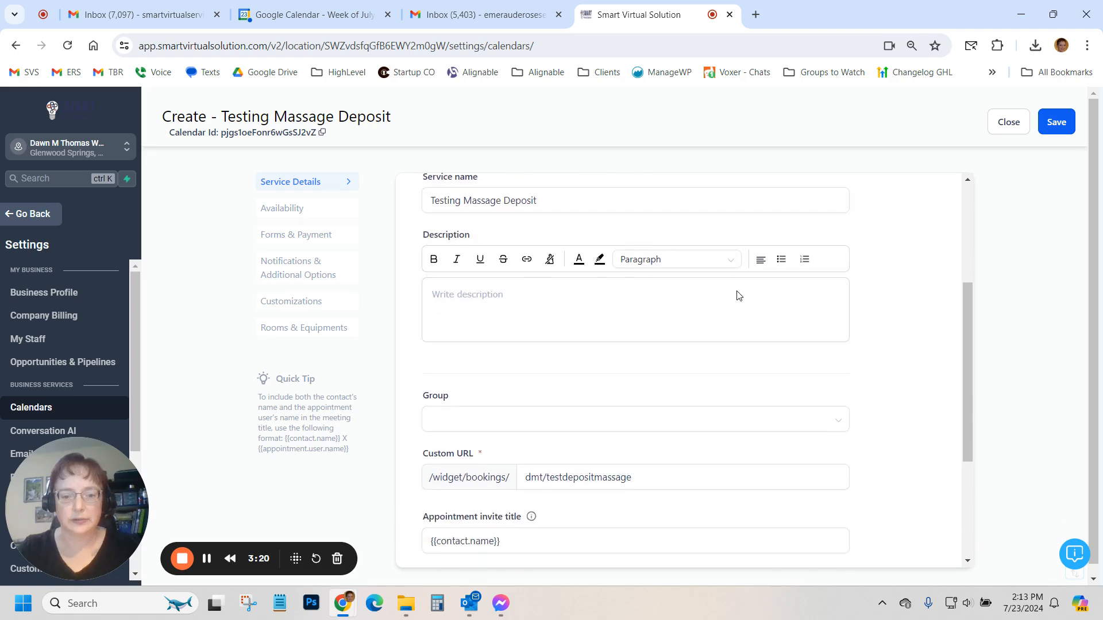
click(502, 357)
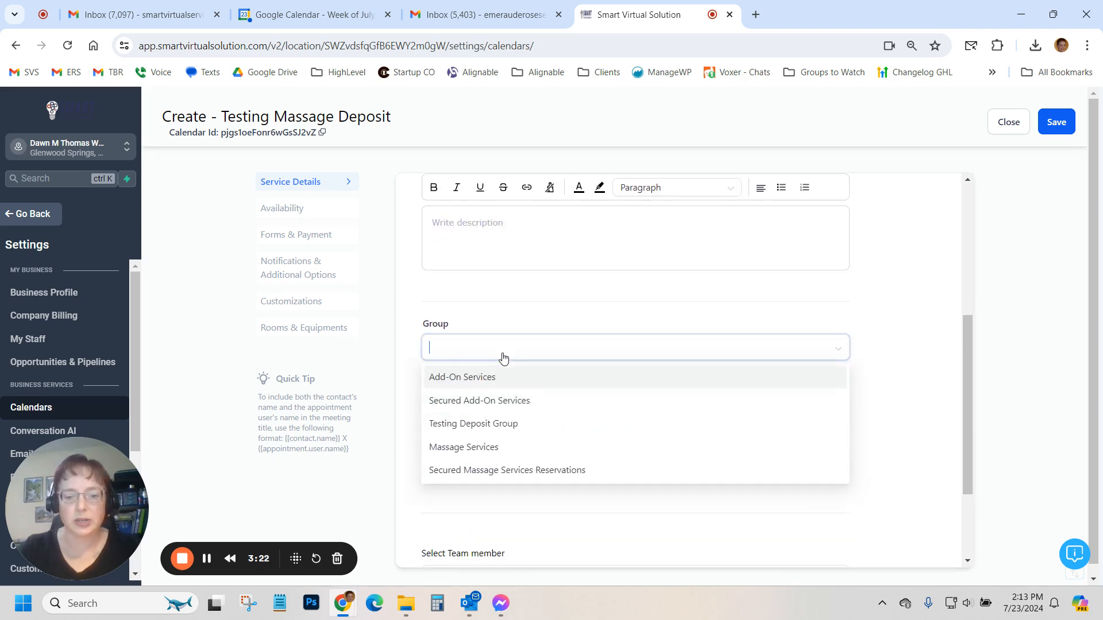
click(510, 424)
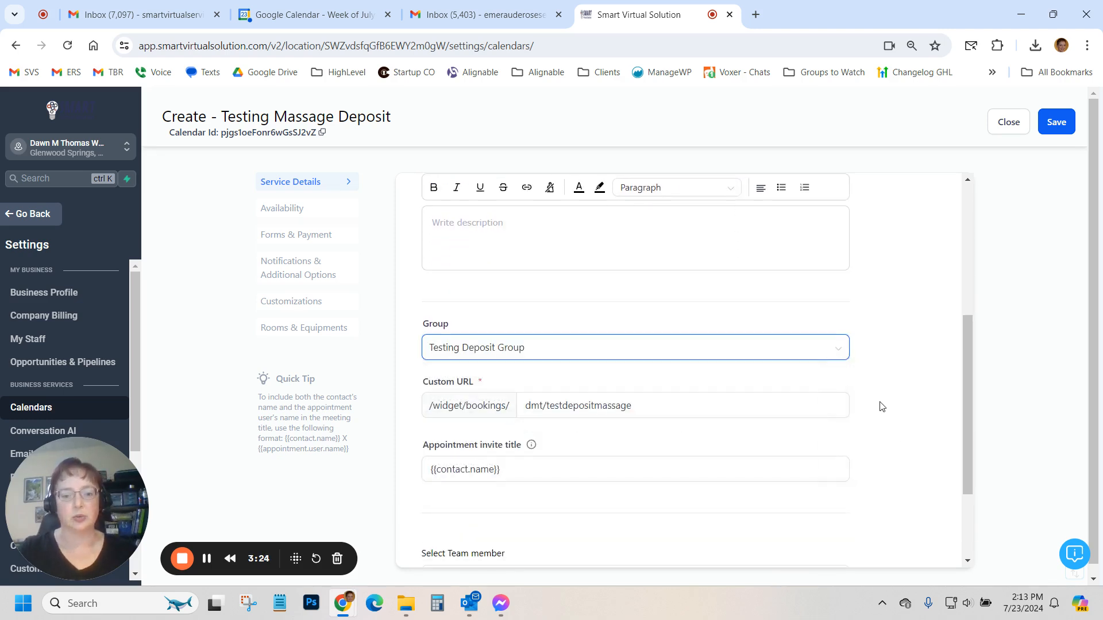
Step: Change the appointment invite title to "60 min massage - {{contact.name}}", reusing the existing contact name placeholder
scroll(861, 411, down, 2)
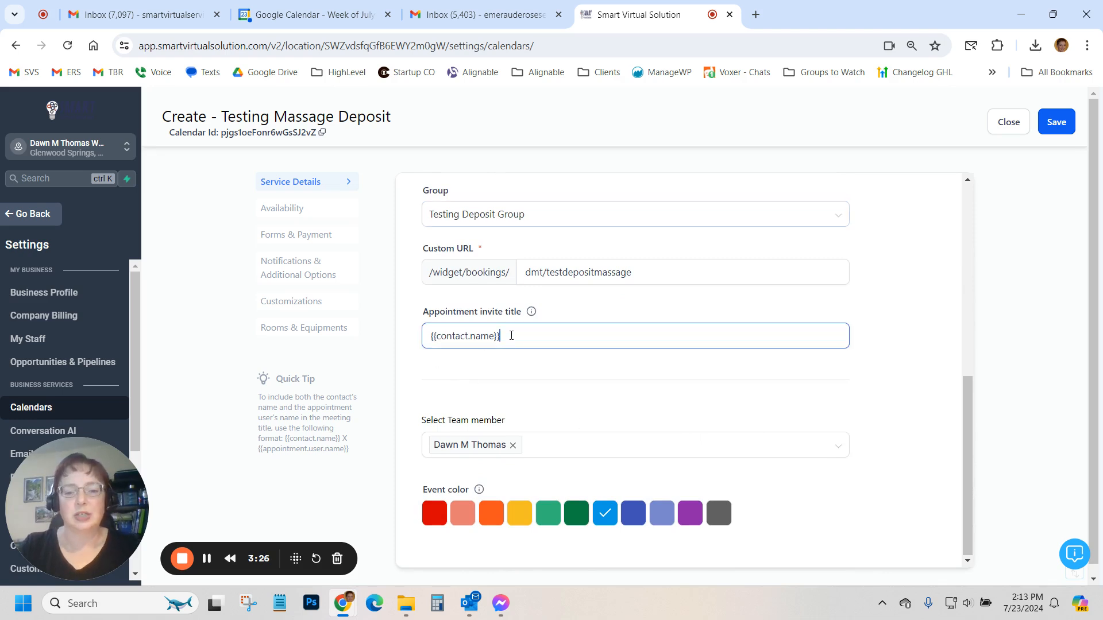
drag(580, 337, 411, 344)
key(ctrl+c)
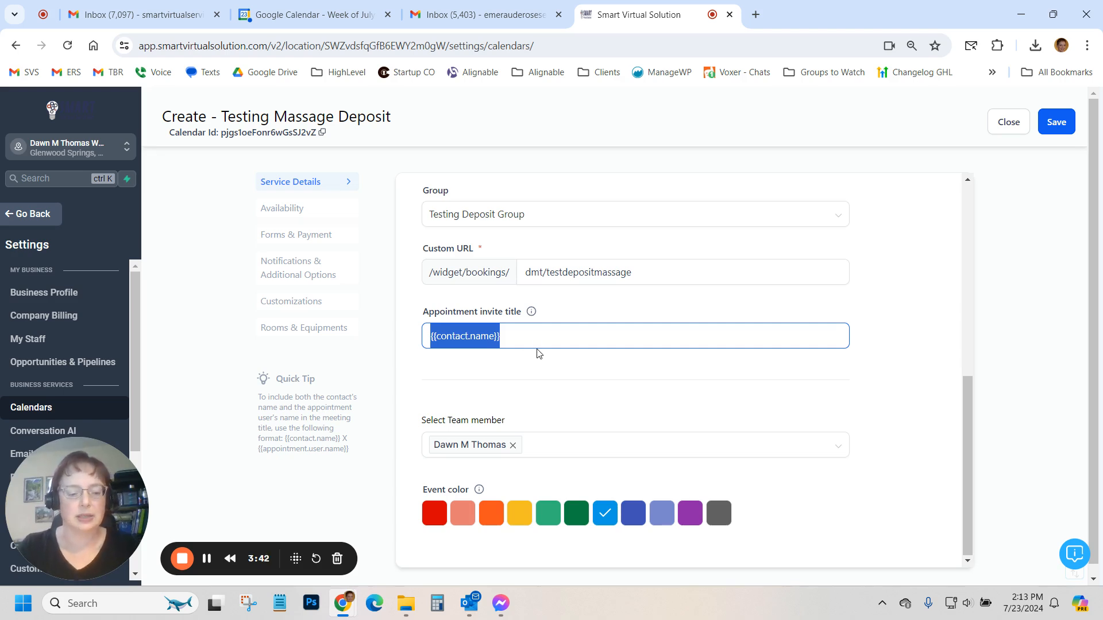
key(BackSpace)
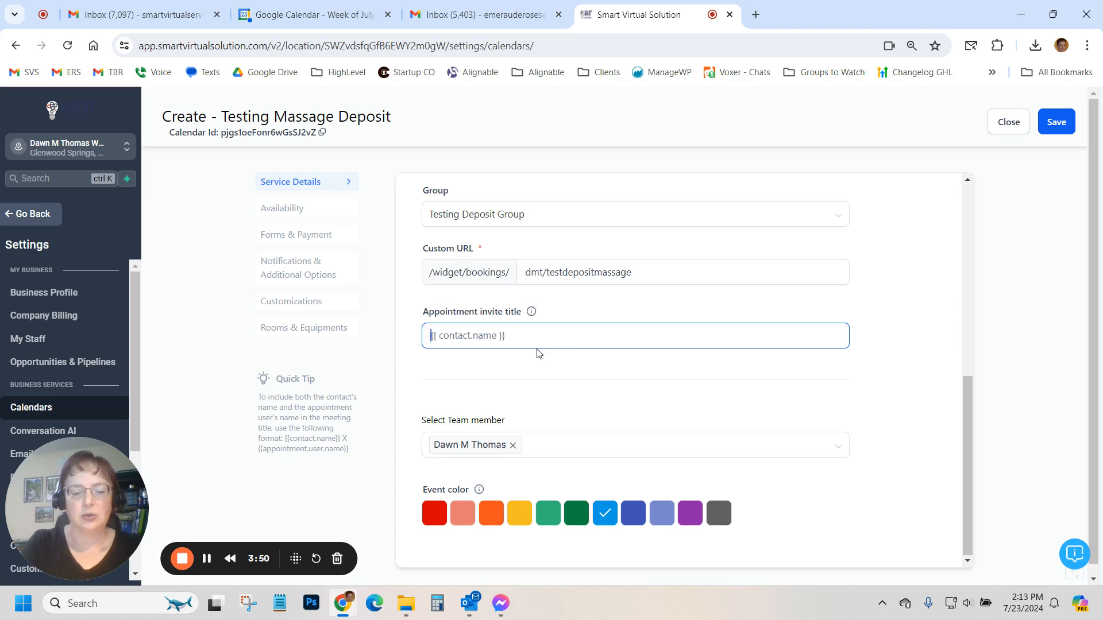
text(60 min)
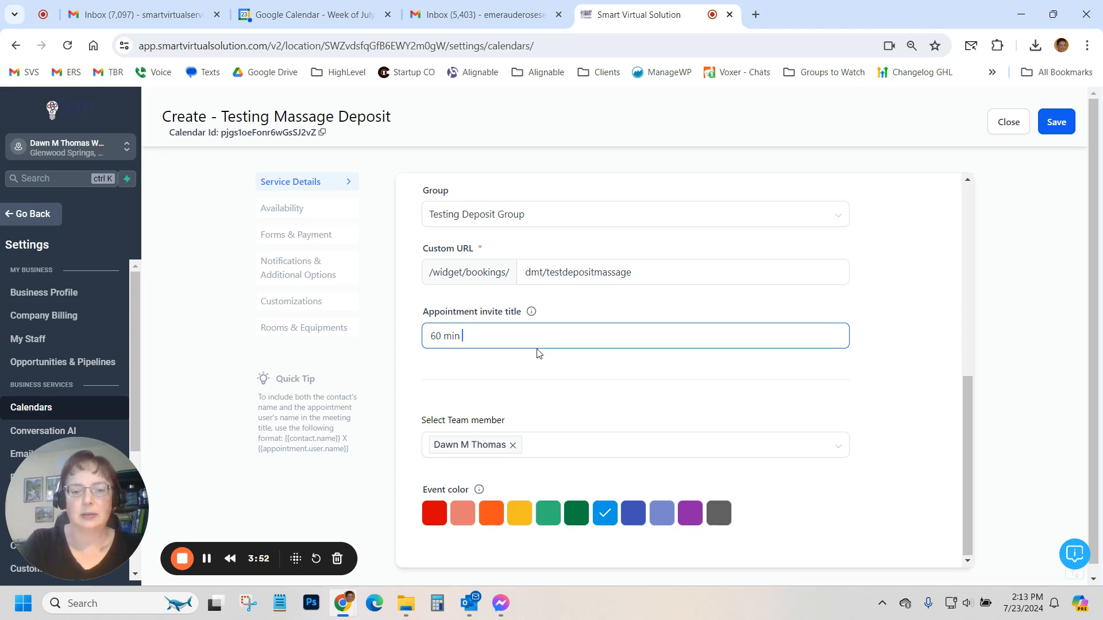
text( massage fo)
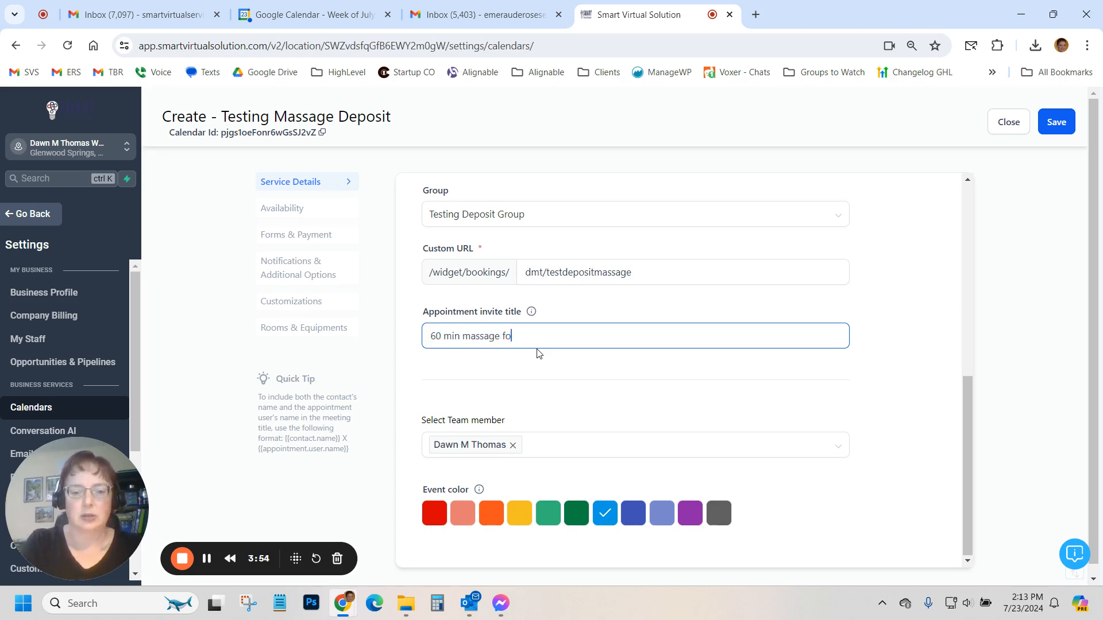
key(BackSpace)
key(BackSpace)
text(-)
key(ctrl+v)
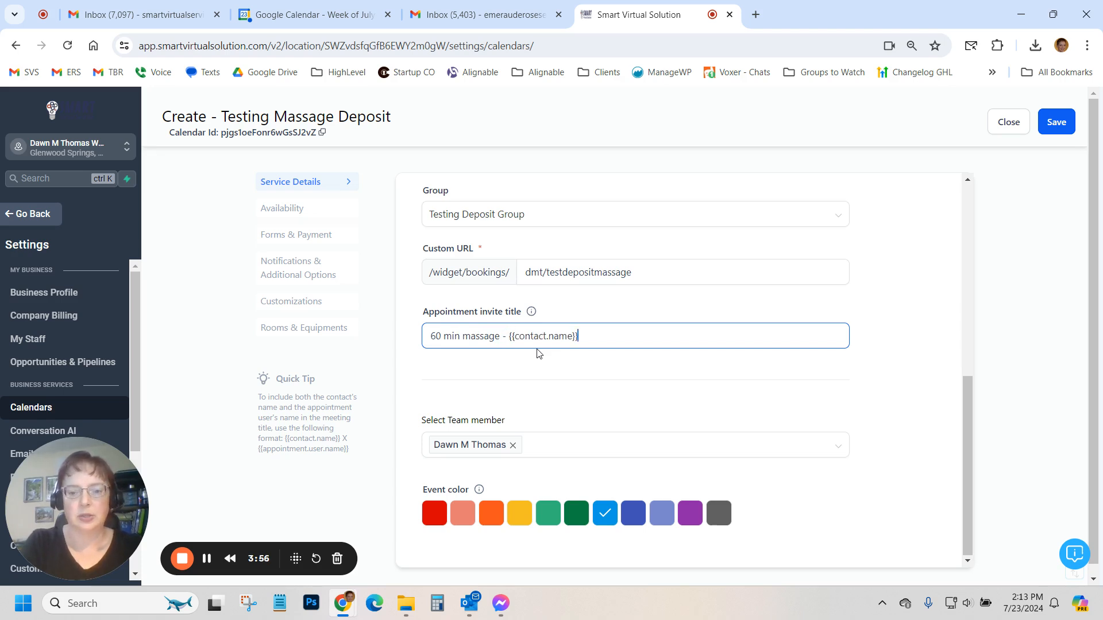
Step: Append "and Employee" to the end of the appointment invite title
text(and Da)
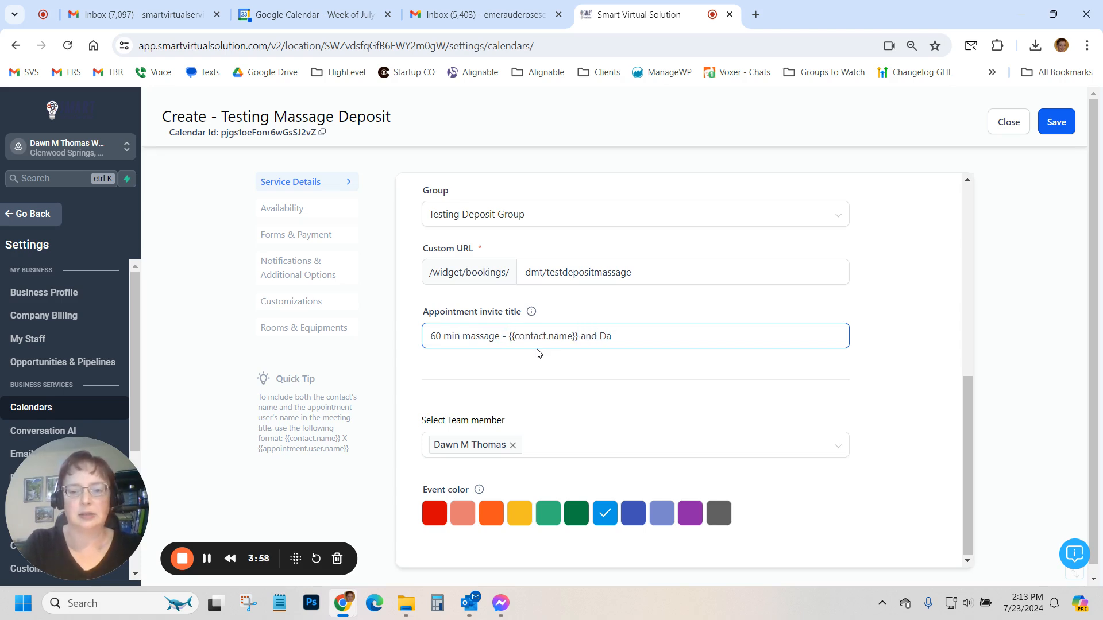
key(BackSpace)
key(BackSpace)
text(Mass)
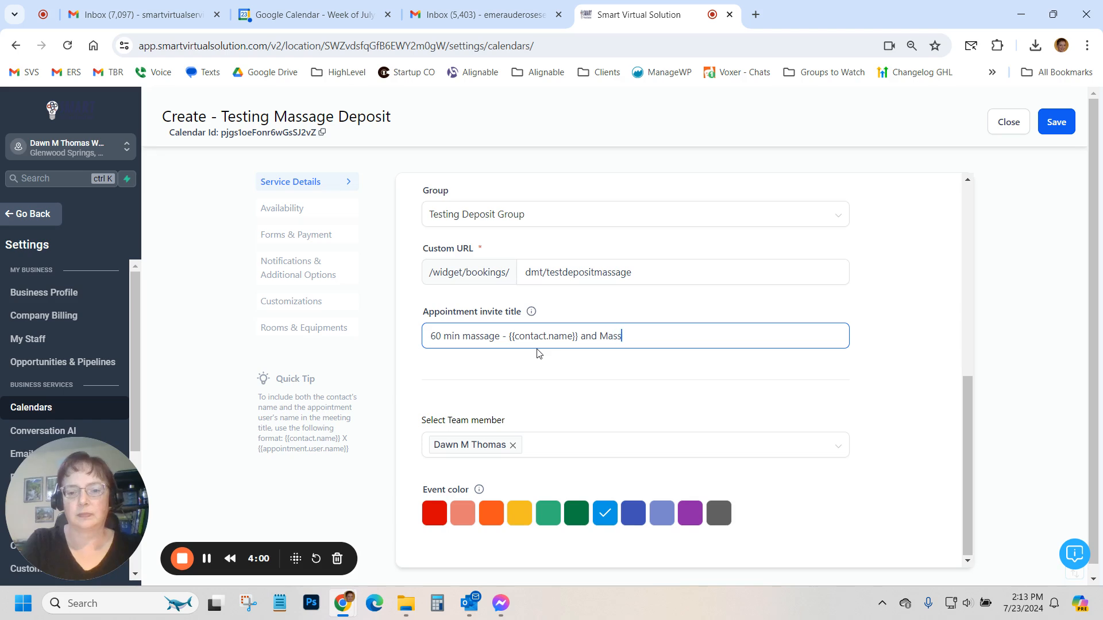
text(age)
key(BackSpace)
key(BackSpace)
key(BackSpace)
key(BackSpace)
key(BackSpace)
key(BackSpace)
key(BackSpace)
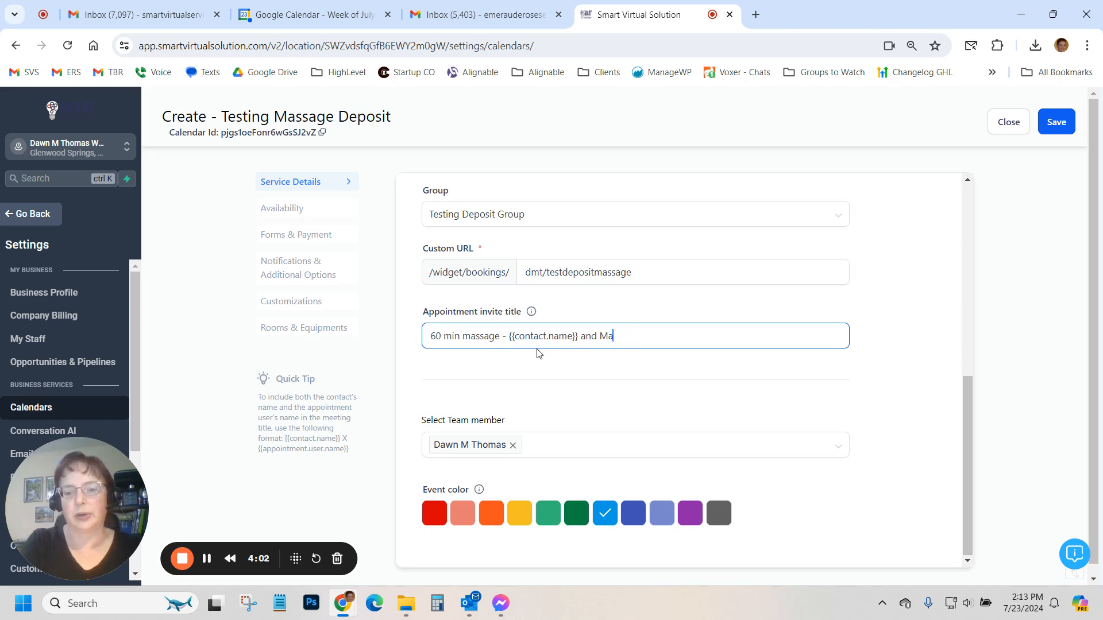
text(Empliyee)
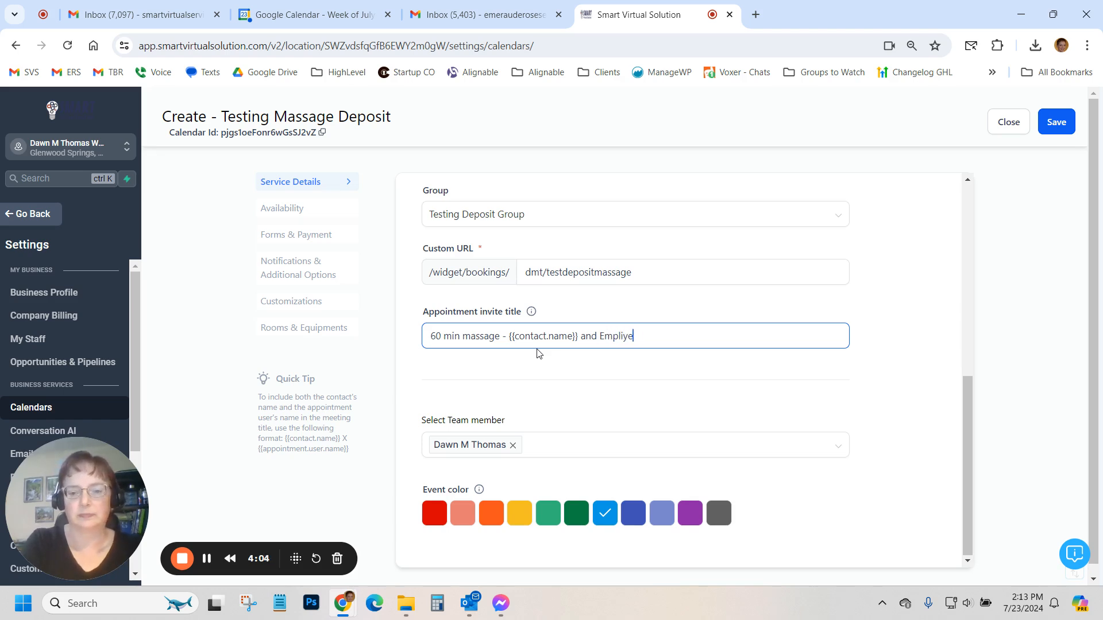
key(BackSpace)
key(BackSpace)
key(BackSpace)
key(BackSpace)
text(o)
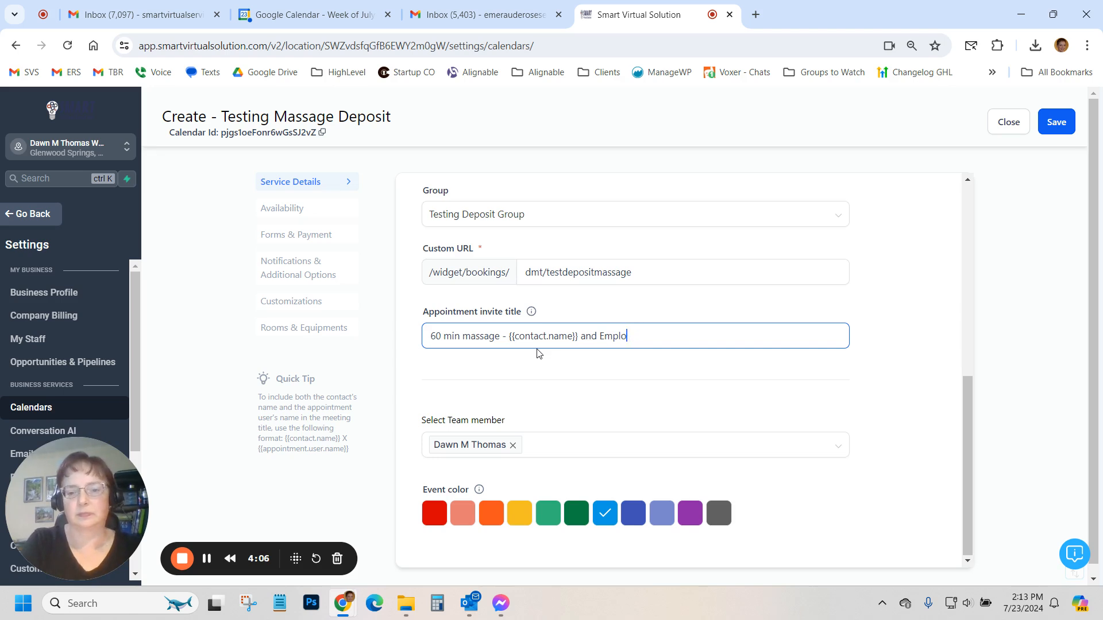
text(yee)
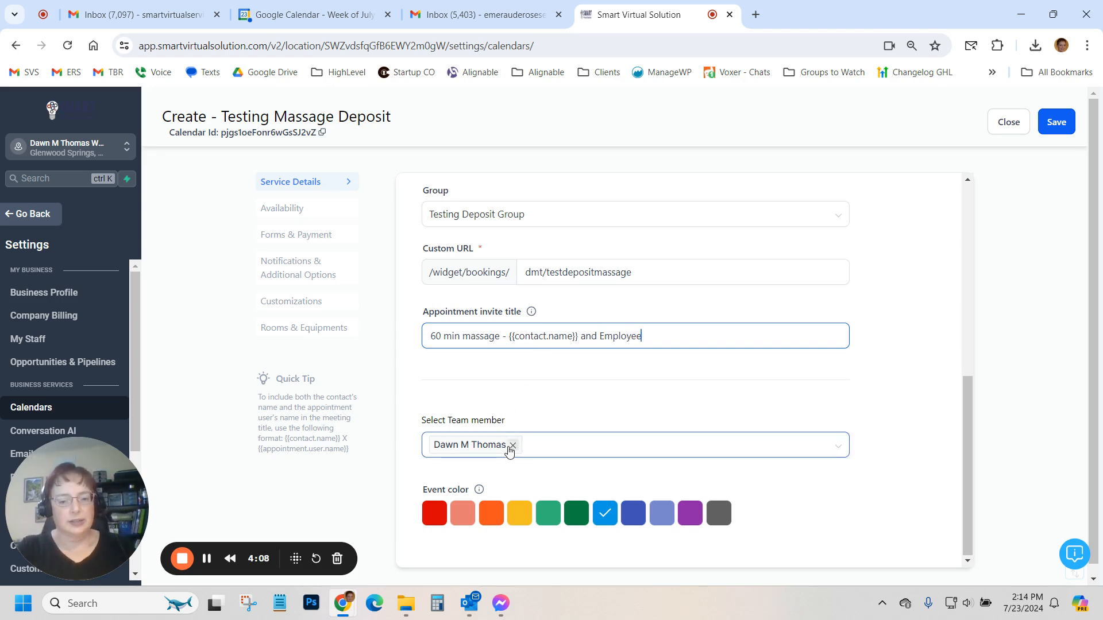
Step: Save the service details and continue to the calendar's availability settings
scroll(534, 516, down, 1)
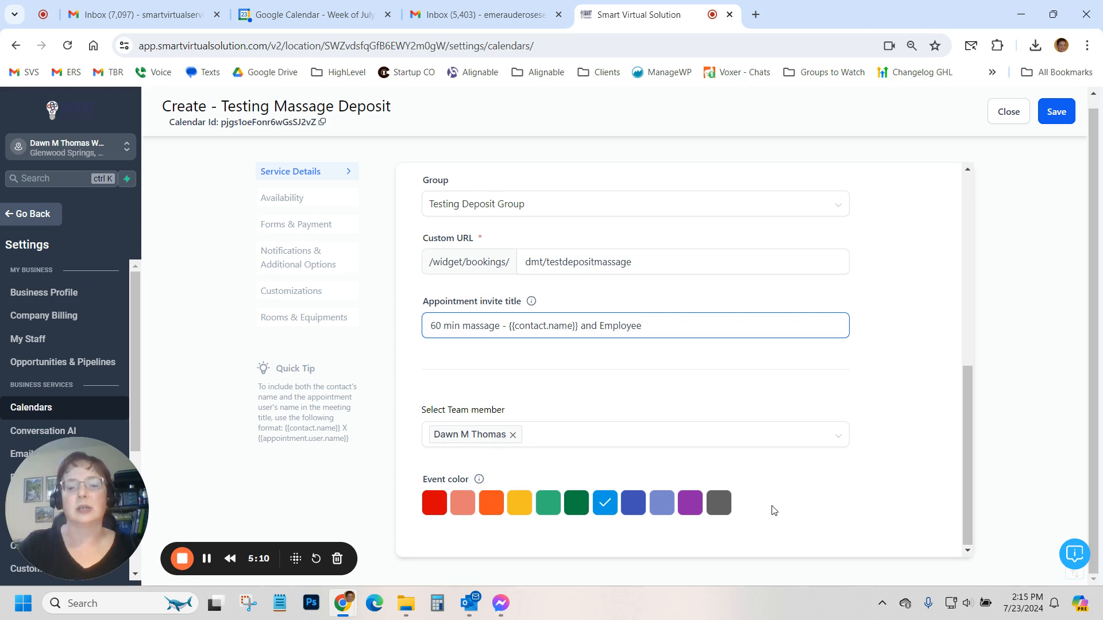
click(838, 484)
click(1055, 113)
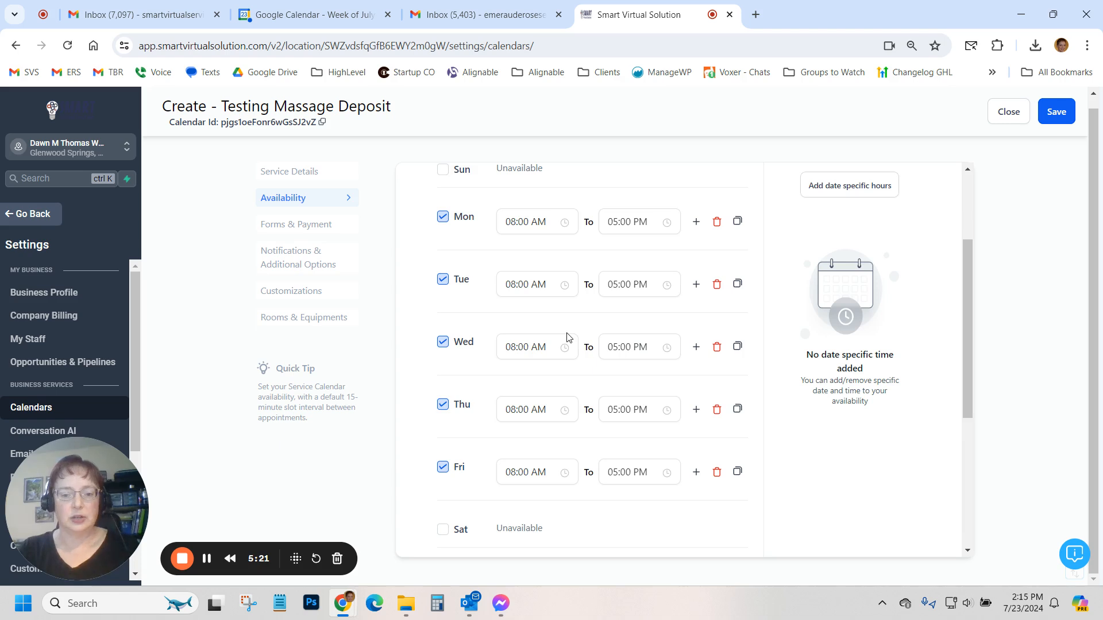
Step: Review the weekly hours, service interval, service duration and post buffer time, and save the availability to continue to the forms and payment settings
scroll(567, 337, down, 5)
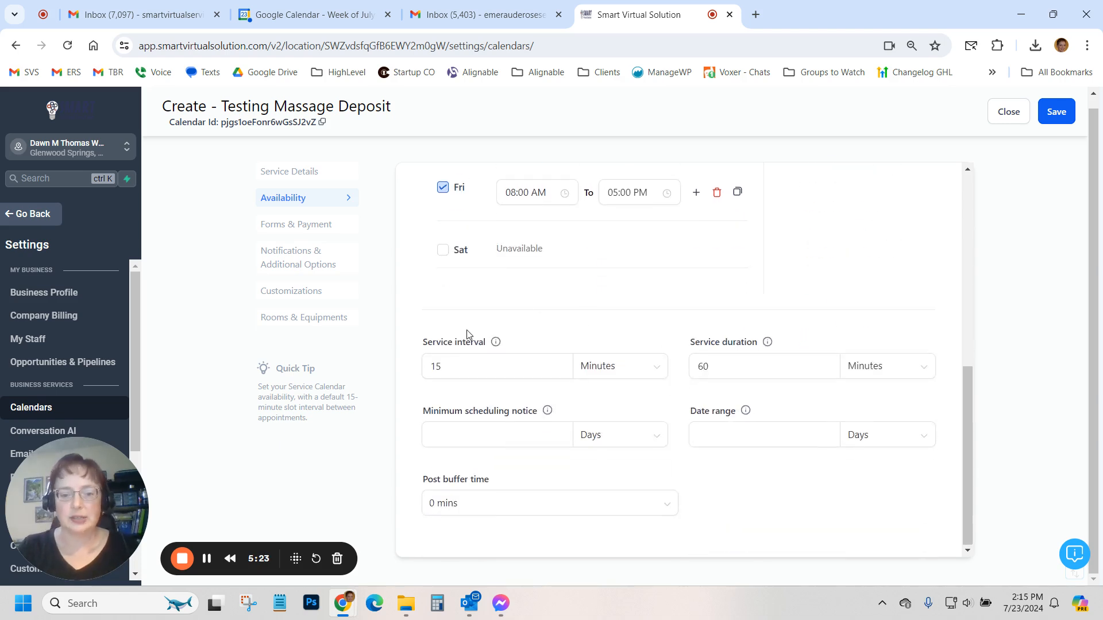
click(509, 374)
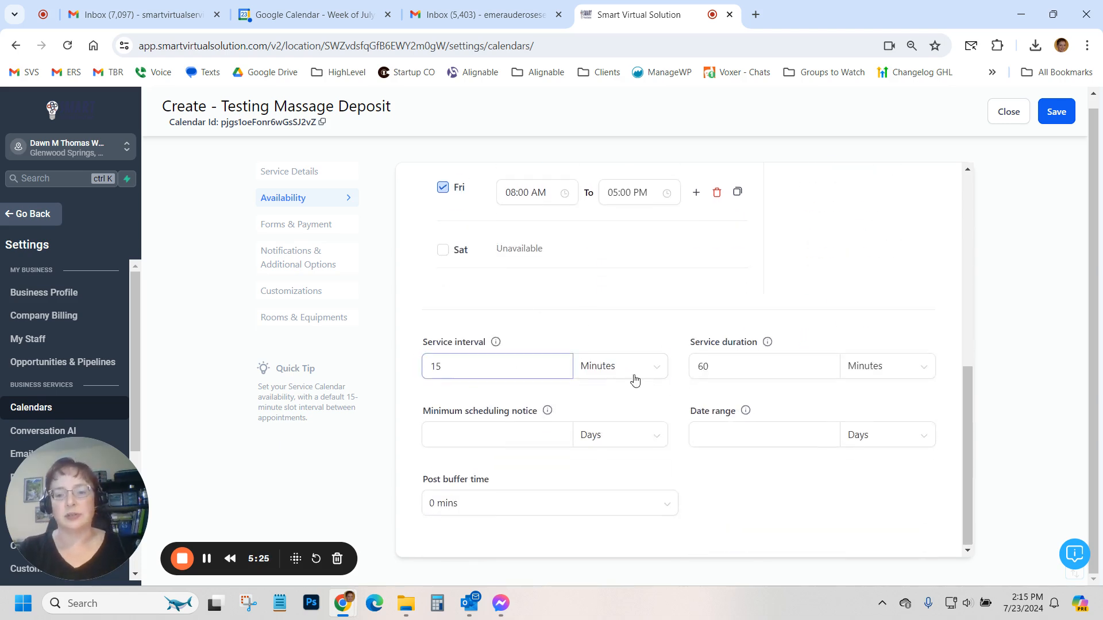
click(719, 359)
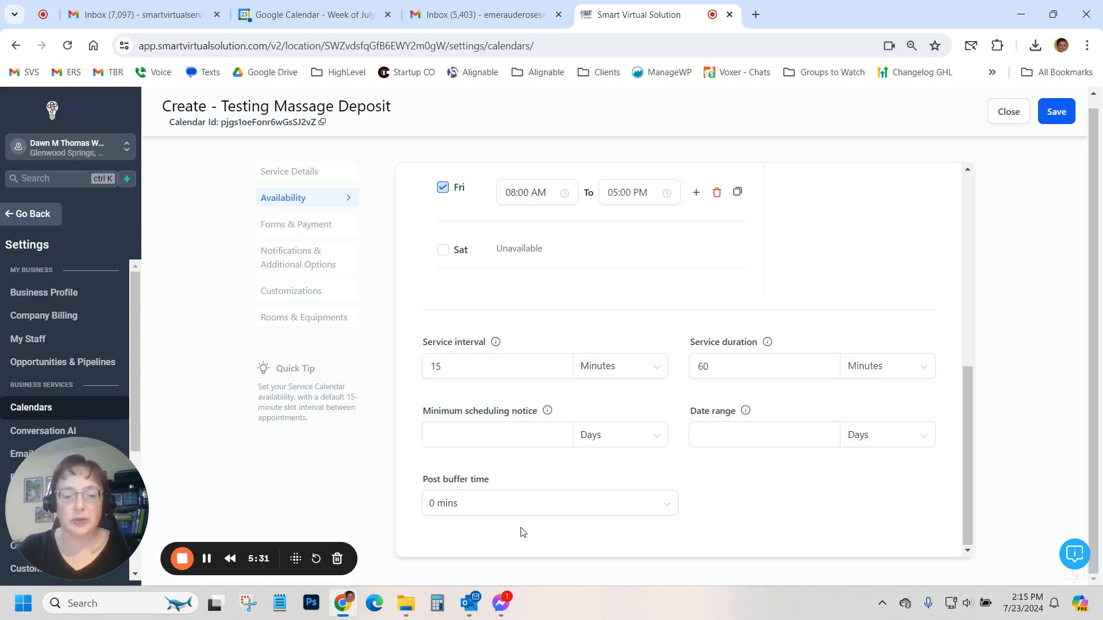
click(471, 505)
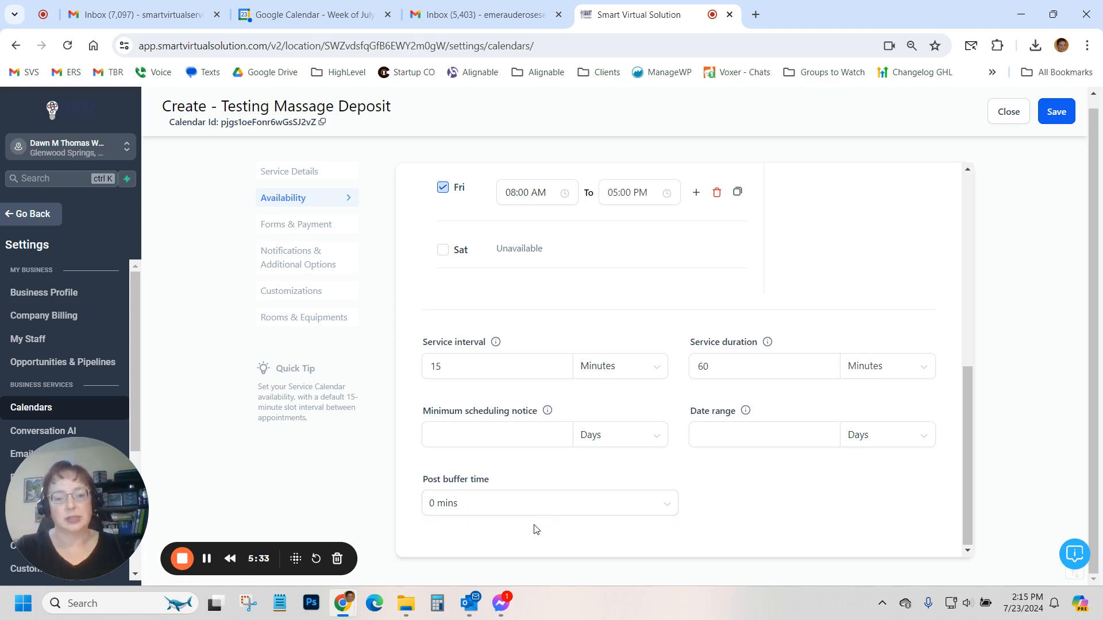
click(457, 365)
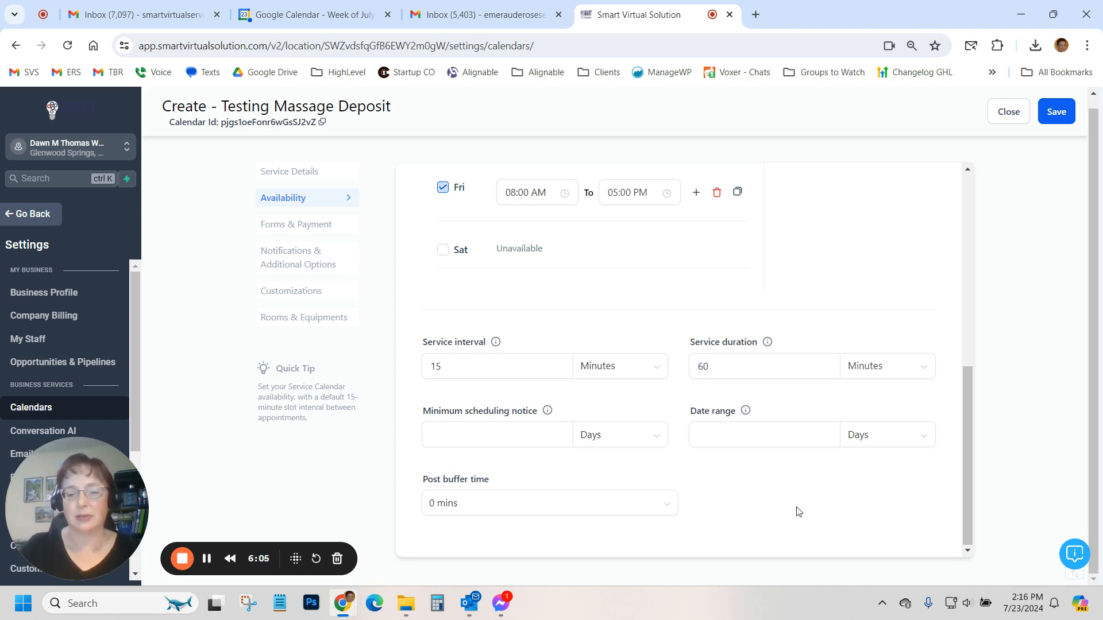
scroll(801, 391, up, 7)
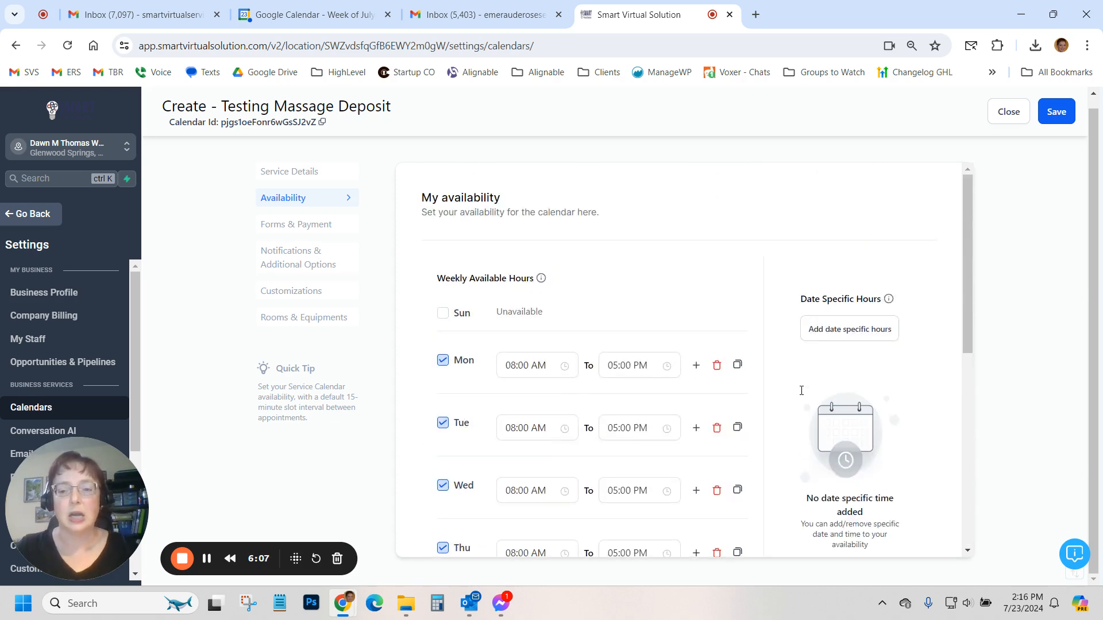
scroll(802, 391, down, 7)
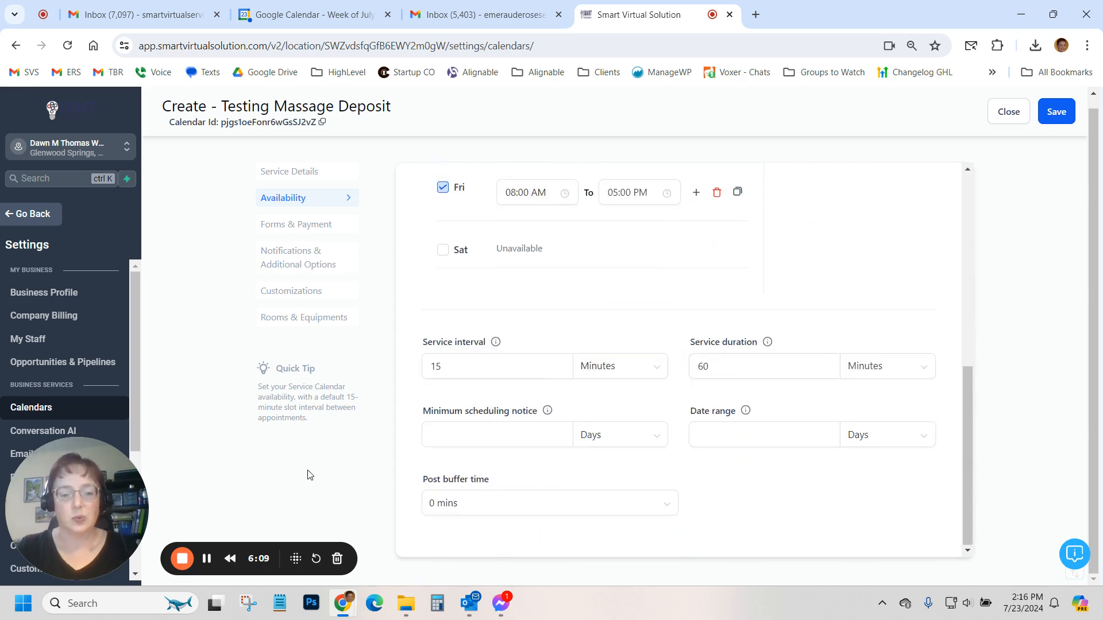
scroll(687, 505, up, 6)
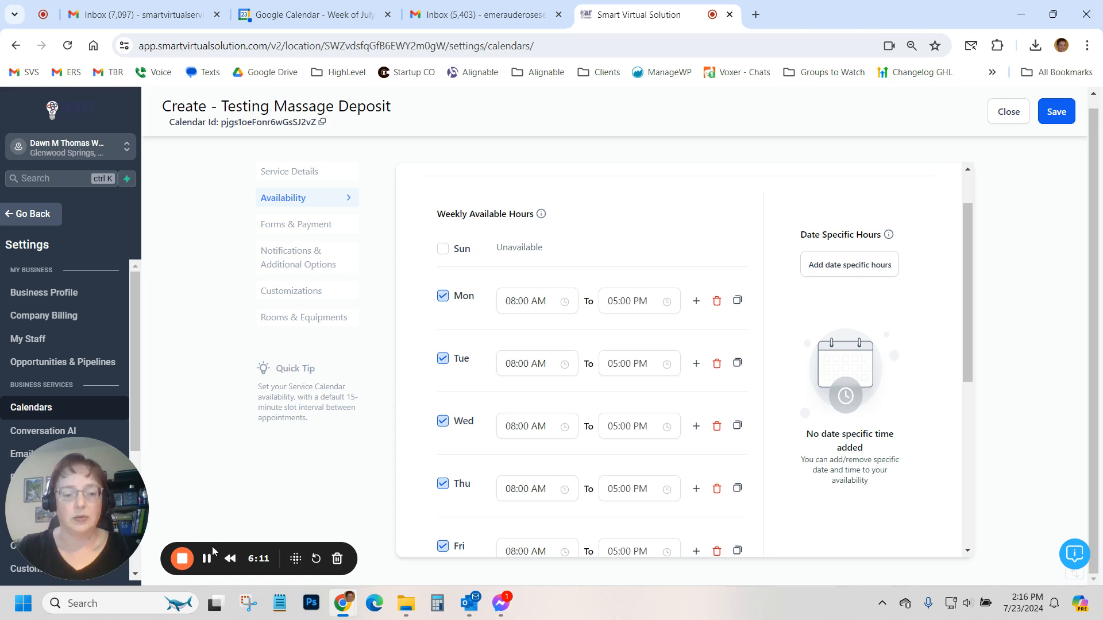
click(1040, 125)
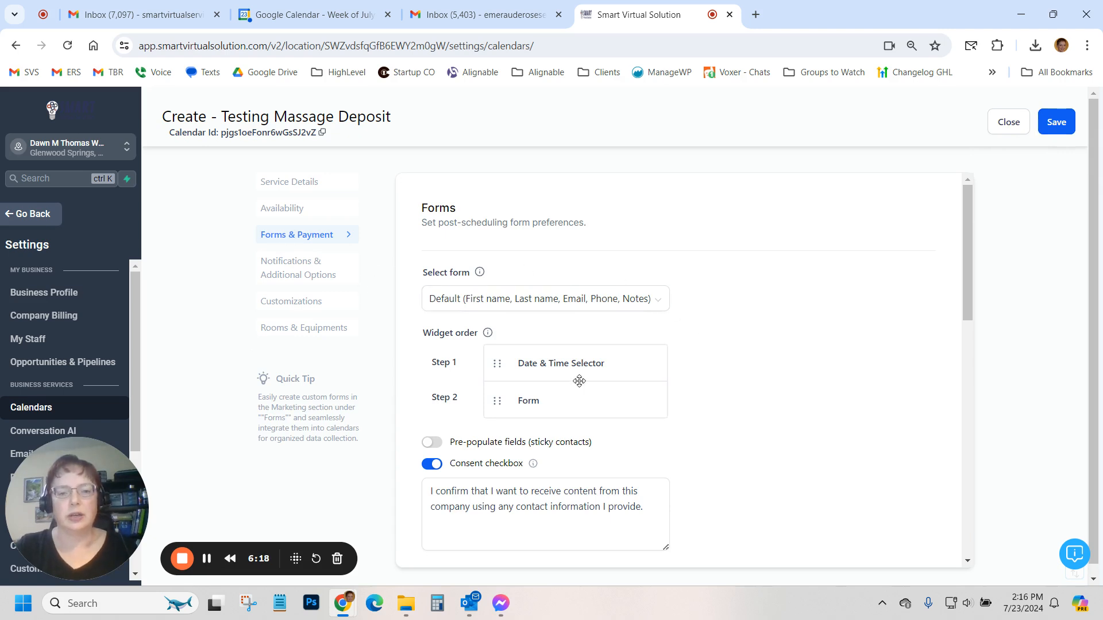
Step: Examine the available booking forms, the consent text, the confirmation page's thank you message, and the auto-confirm and payment options
click(544, 303)
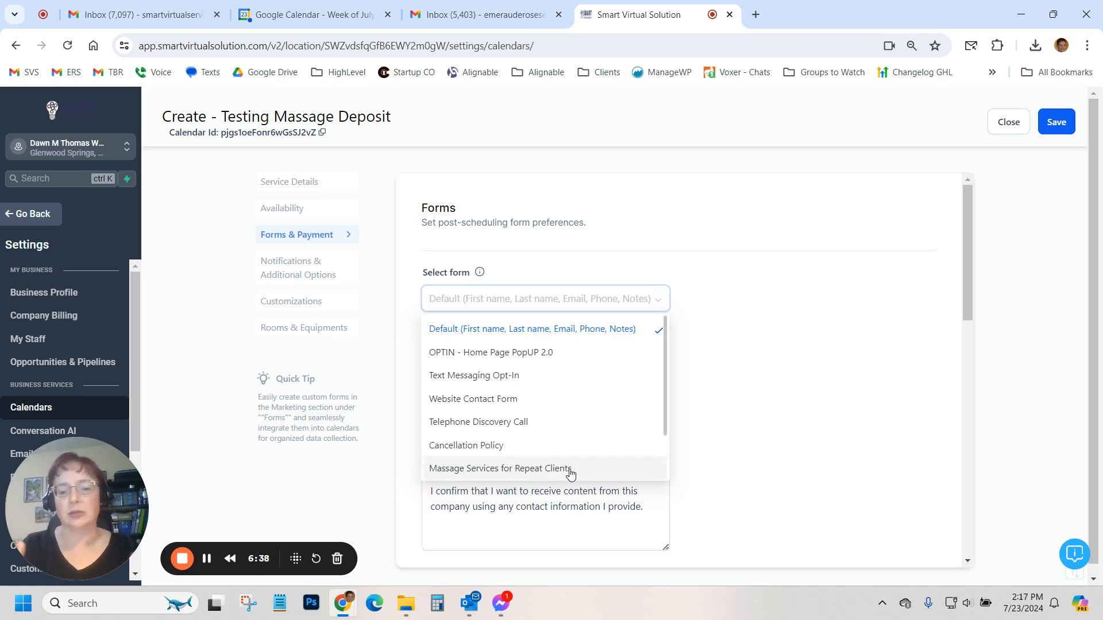
click(729, 413)
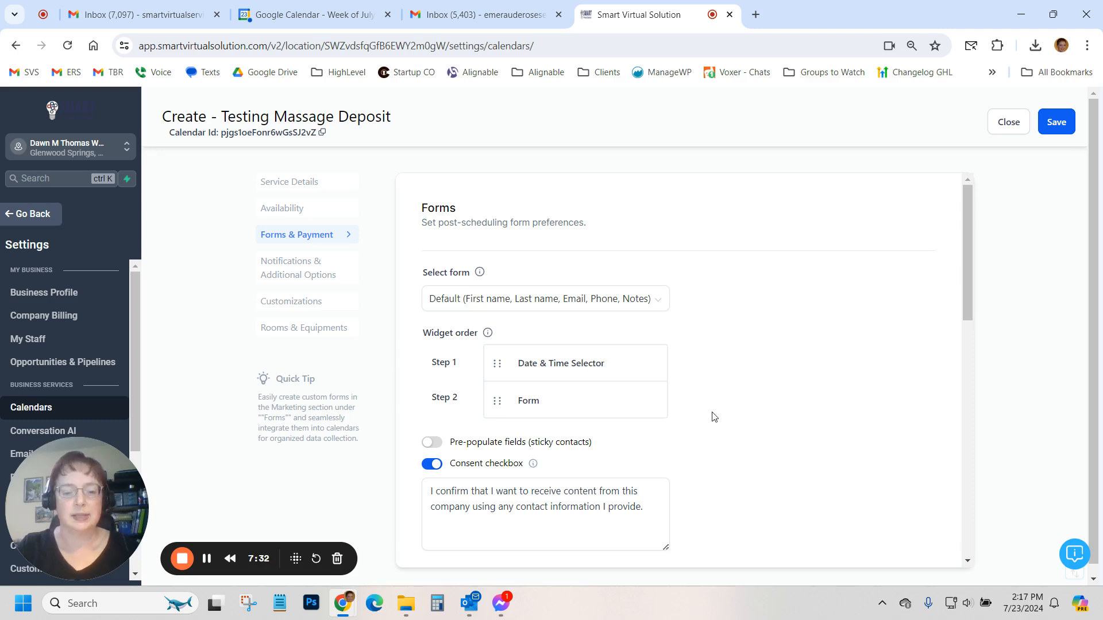
scroll(705, 409, down, 2)
scroll(706, 409, down, 1)
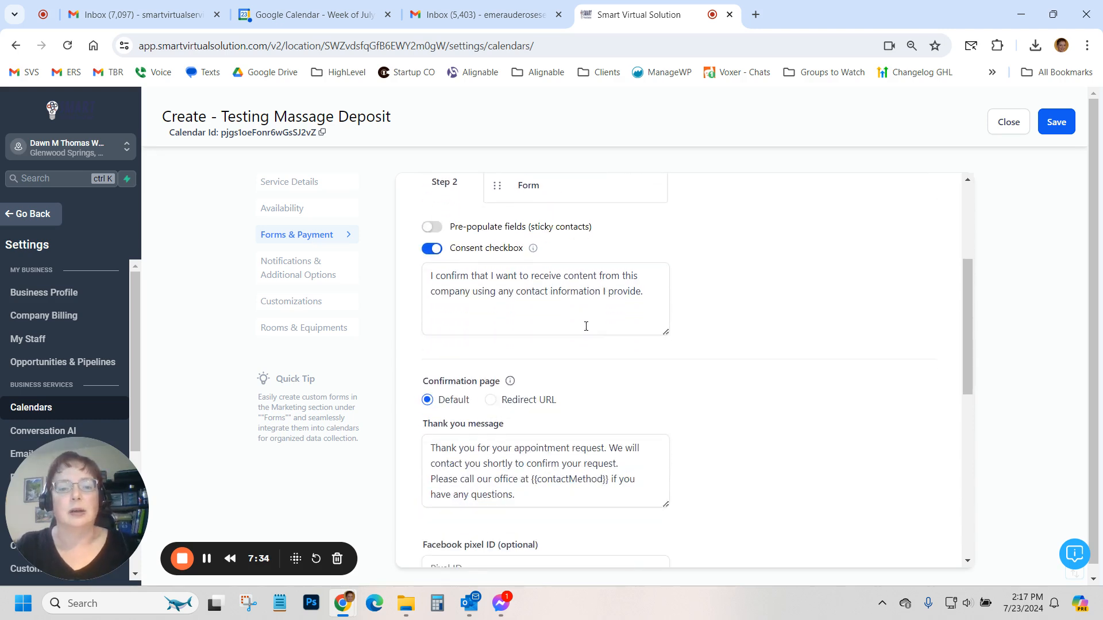
click(458, 289)
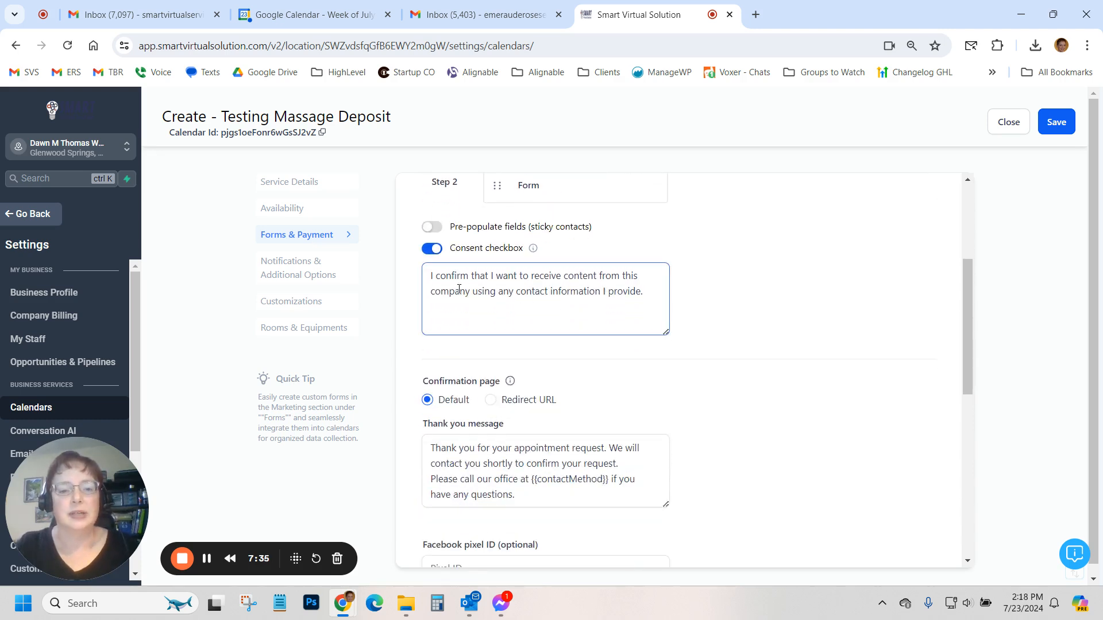
click(505, 296)
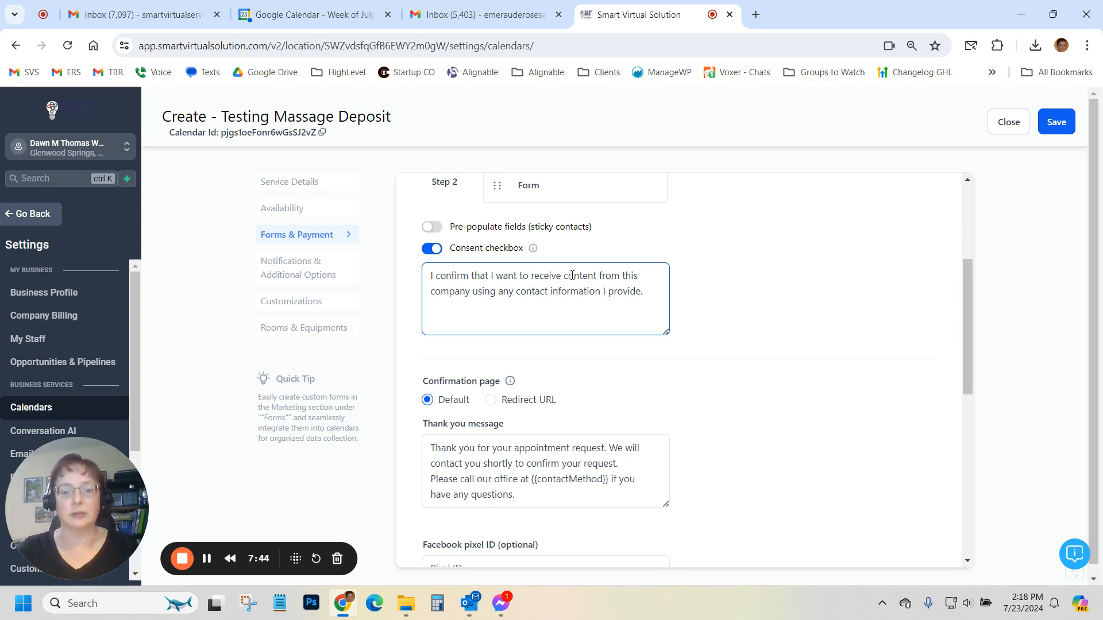
scroll(594, 278, down, 4)
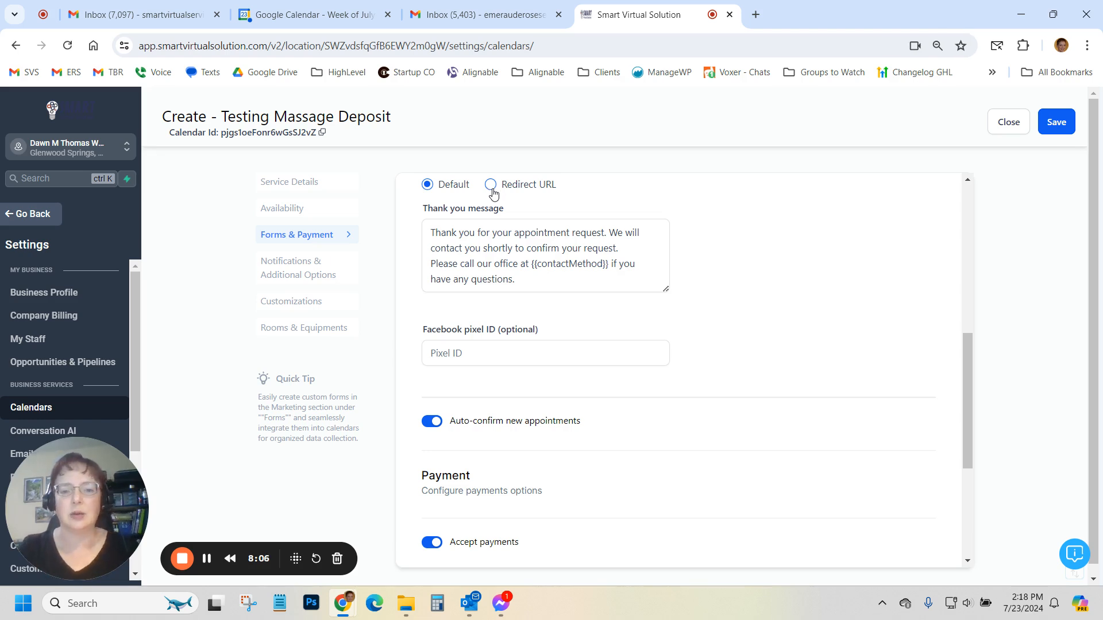
click(533, 284)
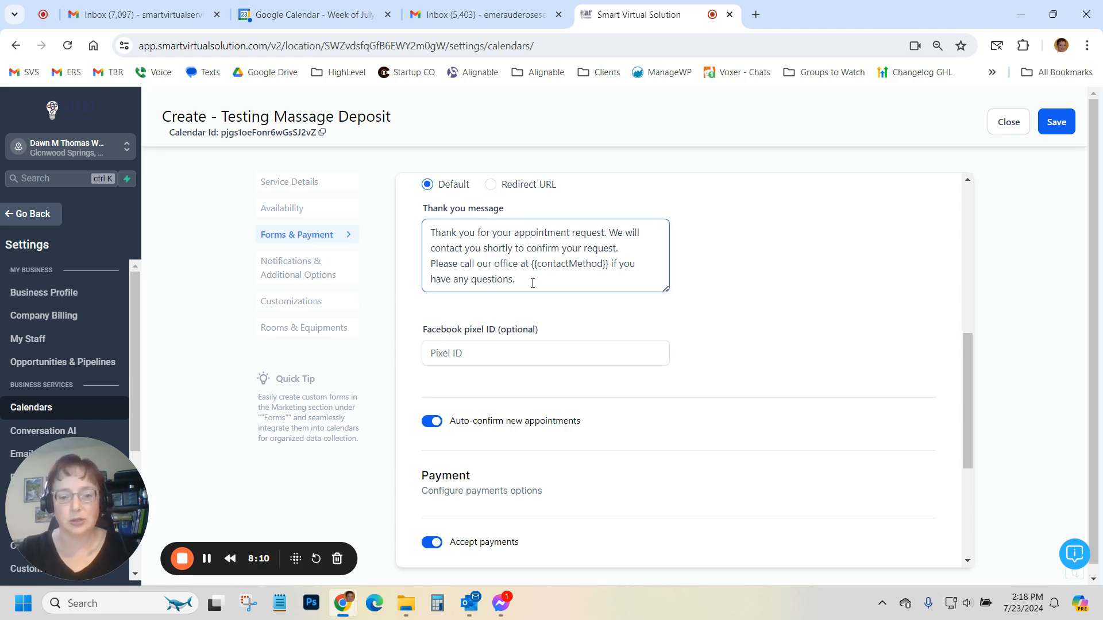
scroll(661, 367, down, 5)
scroll(648, 352, up, 2)
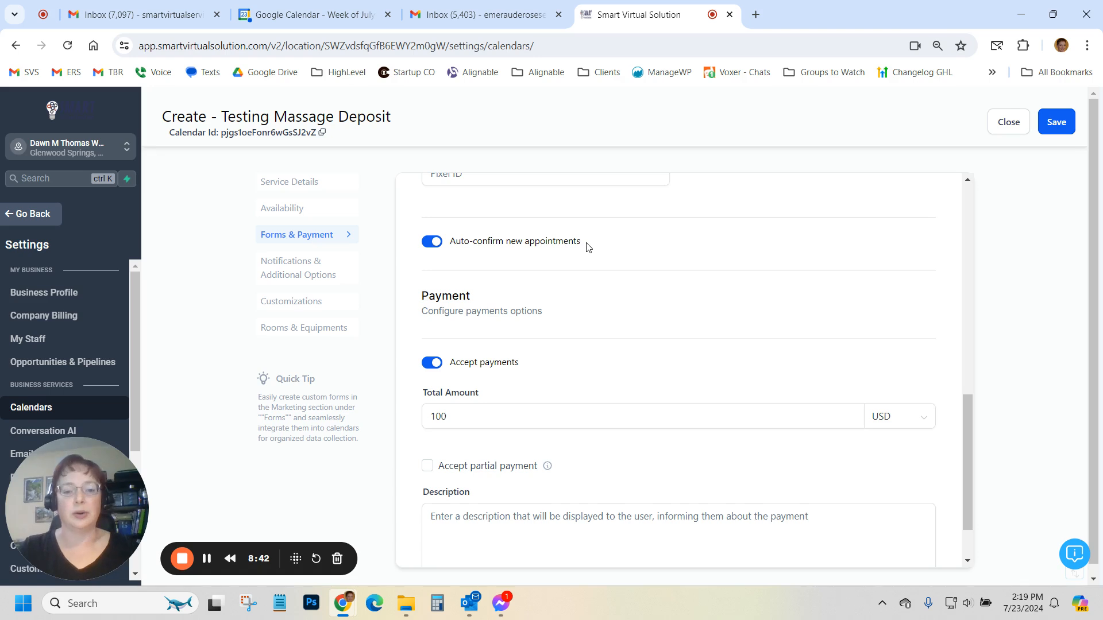
Step: Enable partial payment for the calendar's 100 USD total amount
scroll(596, 262, down, 1)
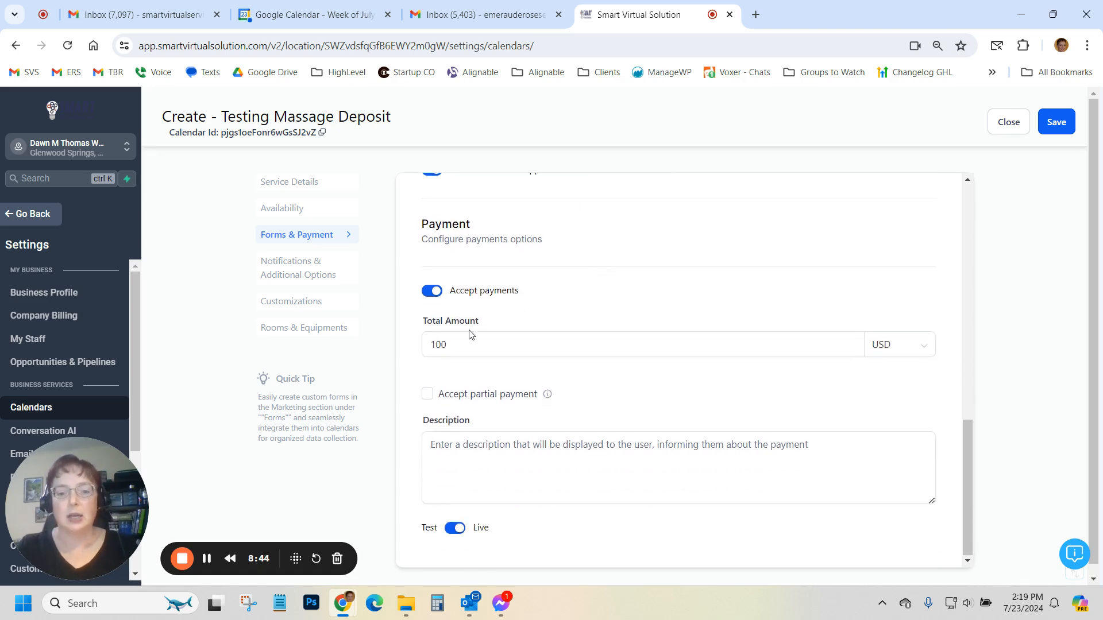
click(428, 396)
click(428, 395)
scroll(620, 391, down, 2)
click(552, 238)
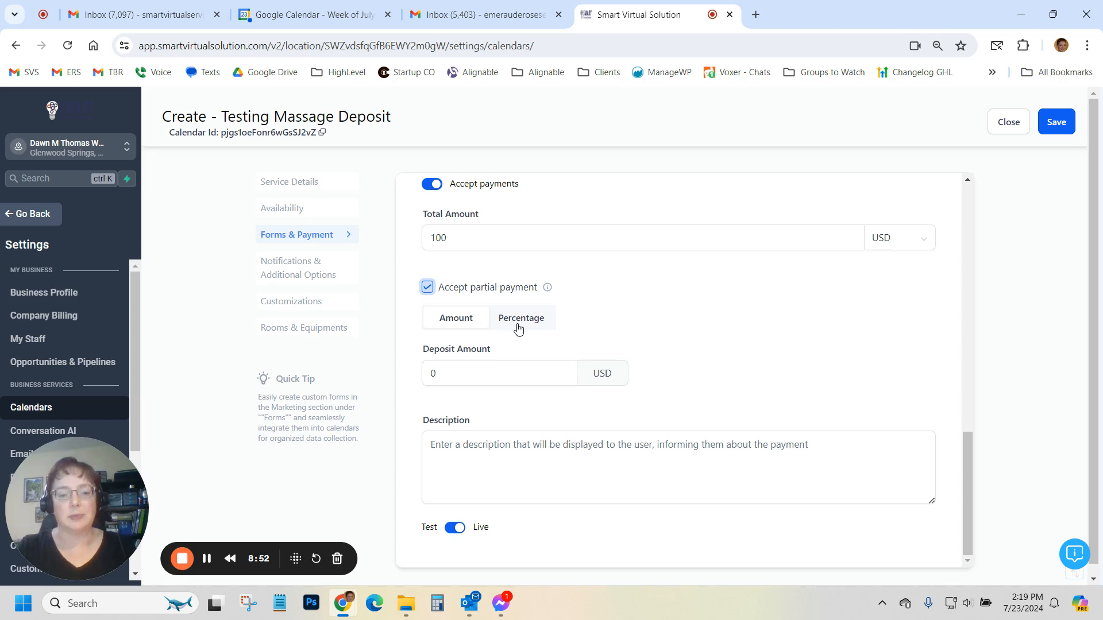
Step: Set the partial payment's deposit amount to 50 USD
click(465, 375)
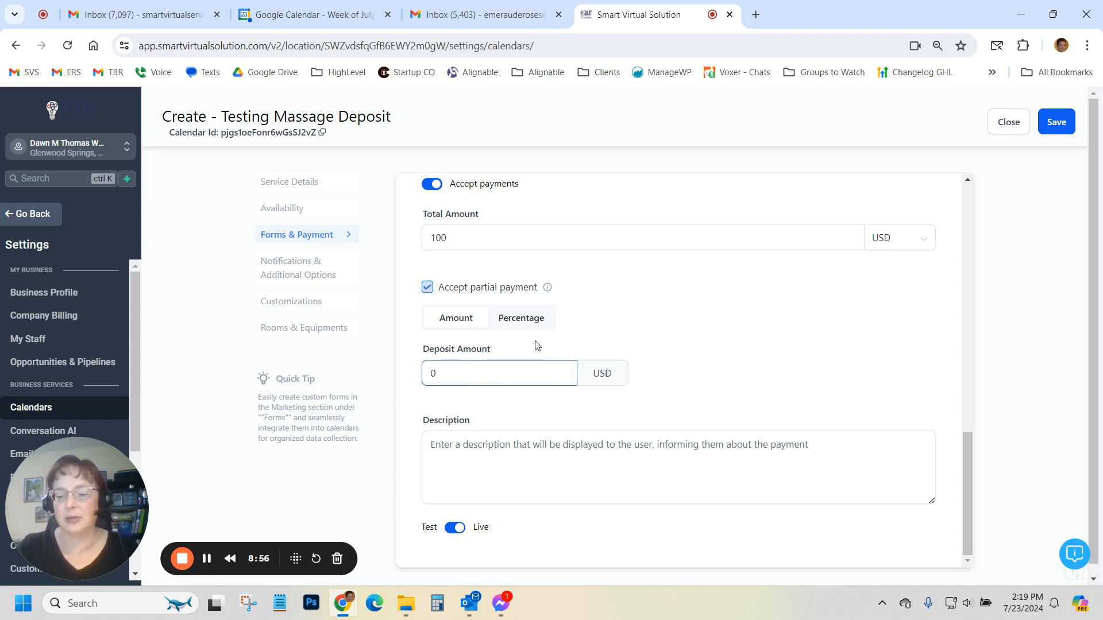
text(25)
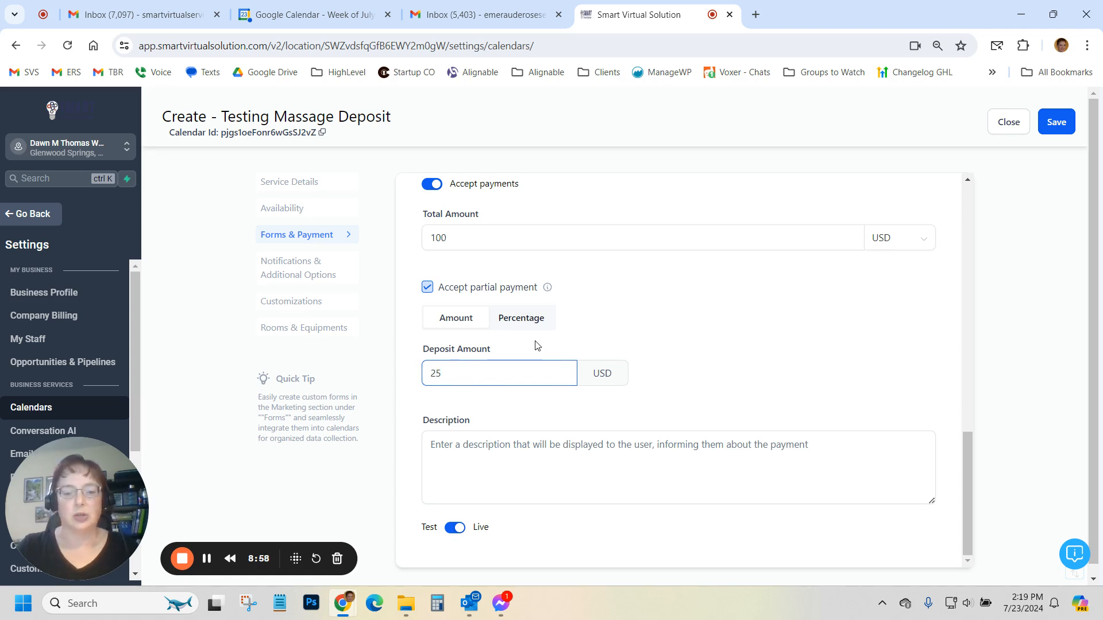
key(BackSpace)
key(BackSpace)
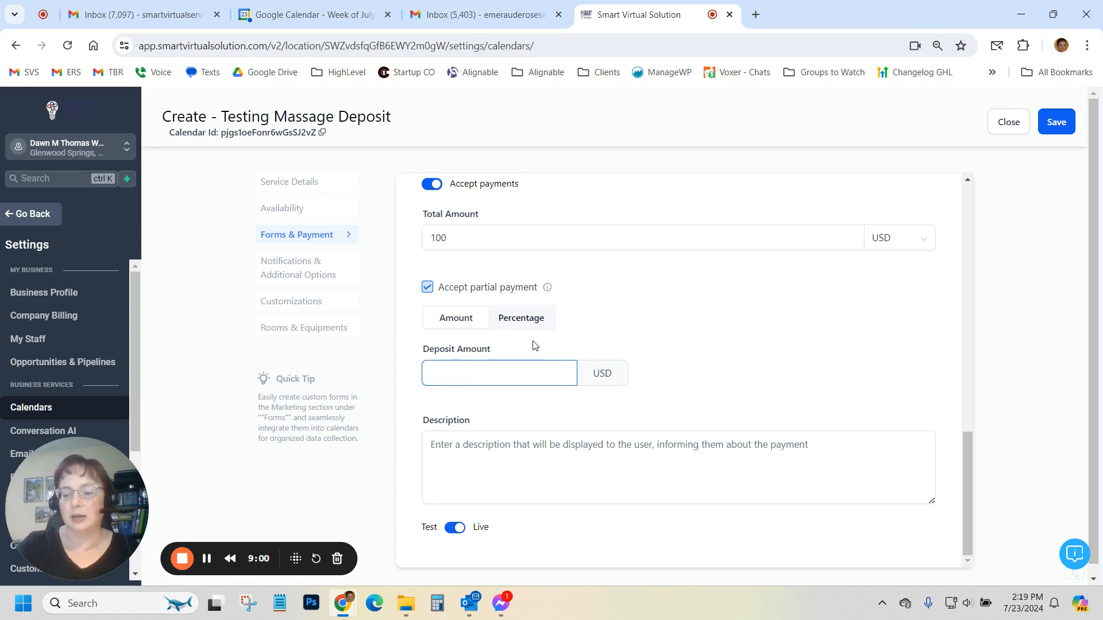
text(50)
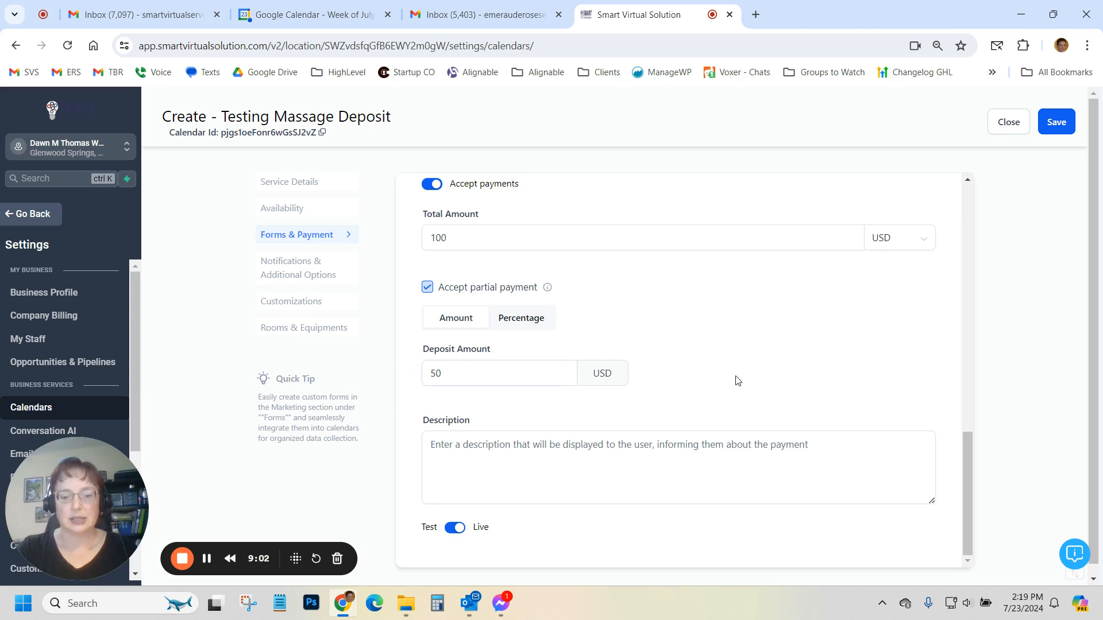
click(487, 276)
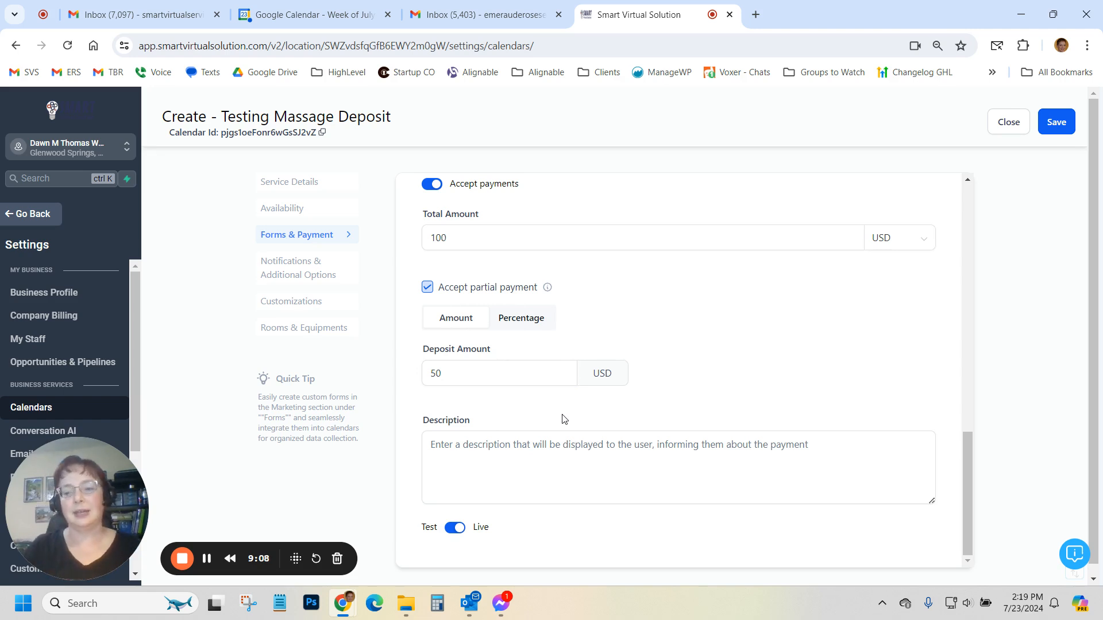
Step: Leave the payment description empty, save the forms and payment settings, and continue to the notifications and additional options
click(507, 482)
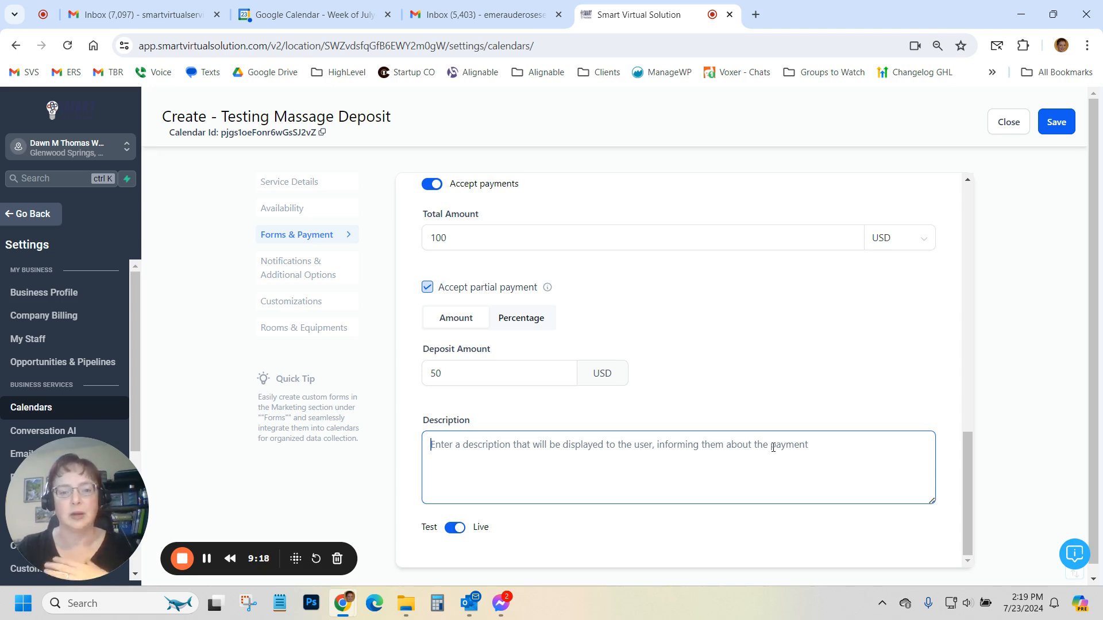
click(1057, 123)
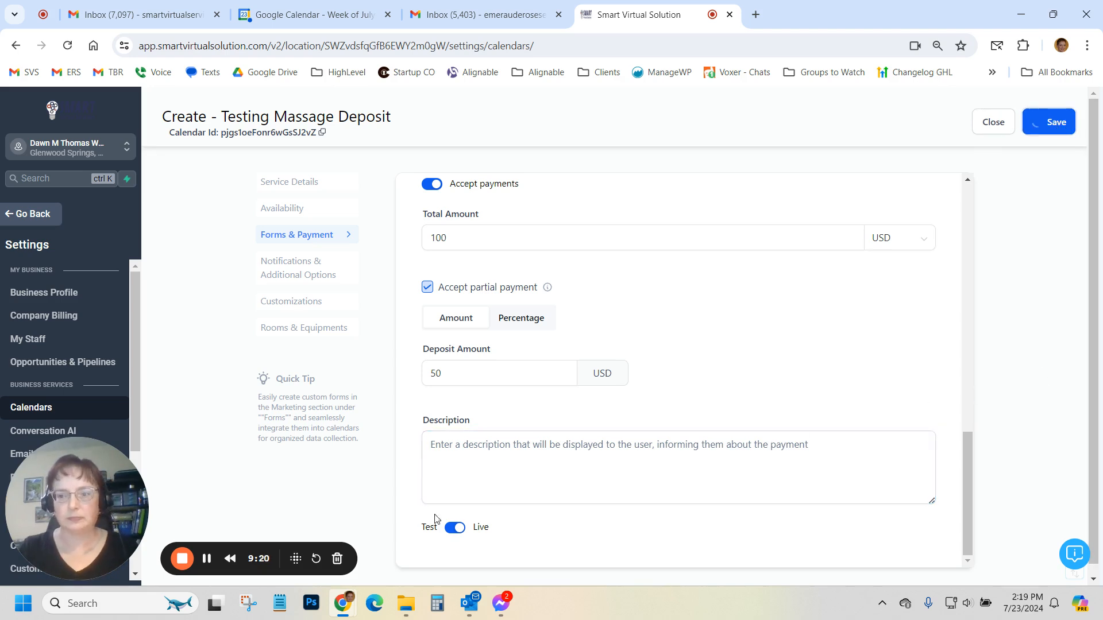
click(276, 269)
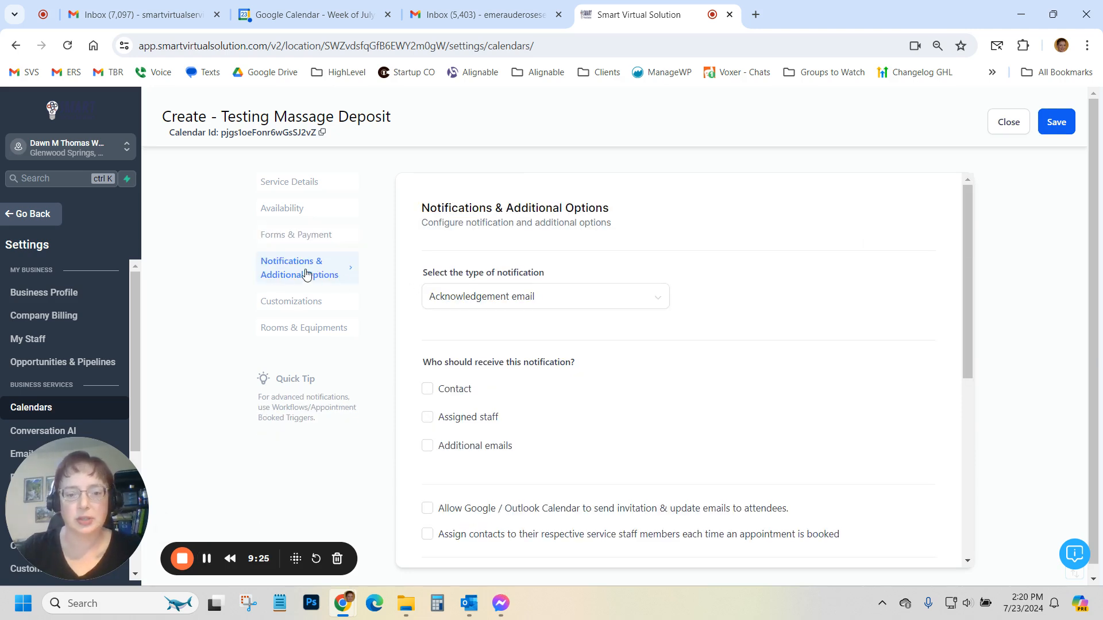
Step: Examine the notification type and recipients, the cancellation and reschedule policy, and the additional notes of the service calendar
scroll(706, 298, down, 1)
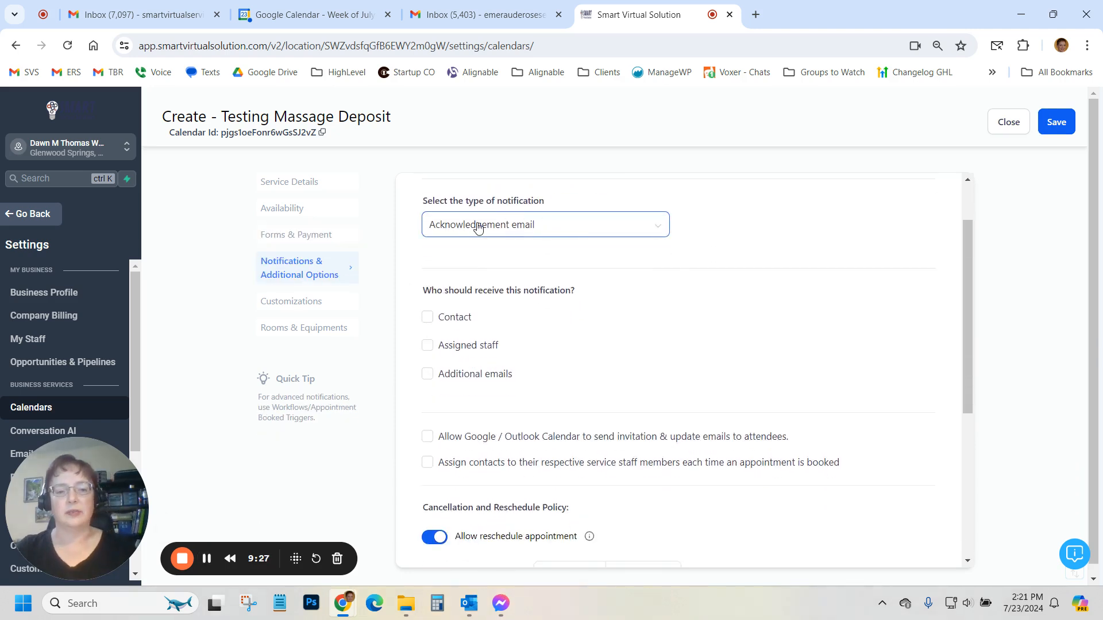
scroll(659, 294, down, 1)
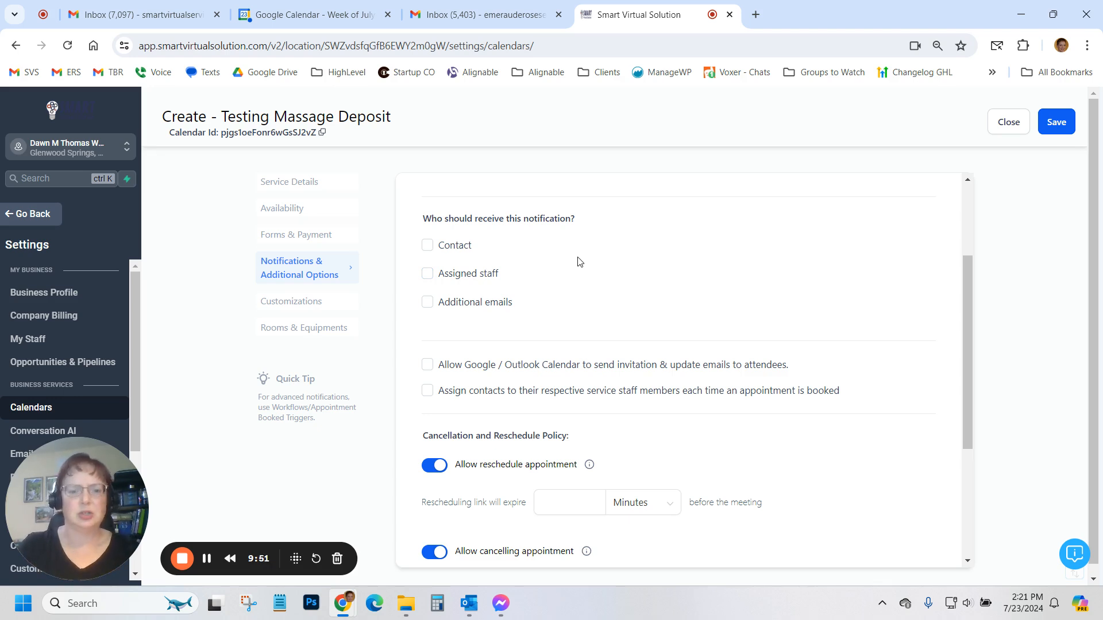
scroll(620, 276, down, 1)
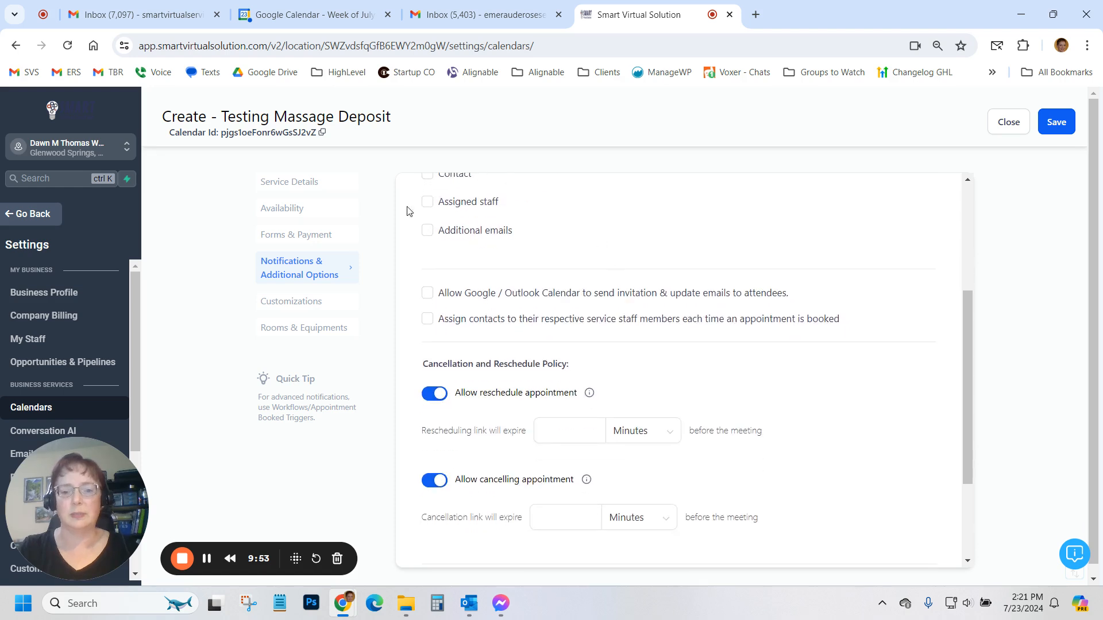
scroll(494, 224, down, 1)
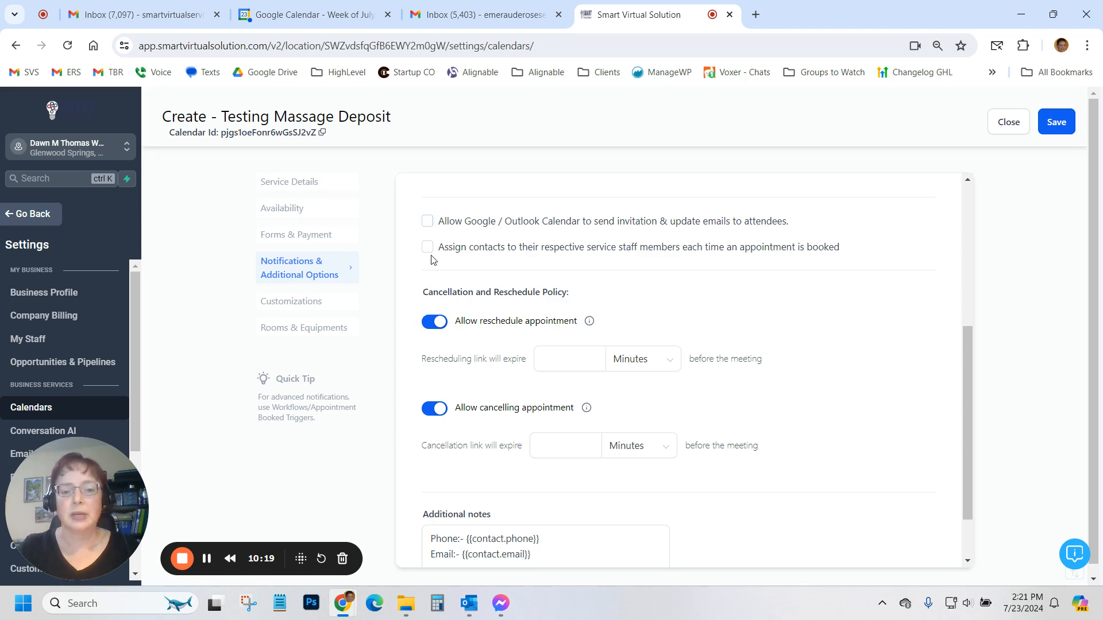
scroll(586, 276, down, 1)
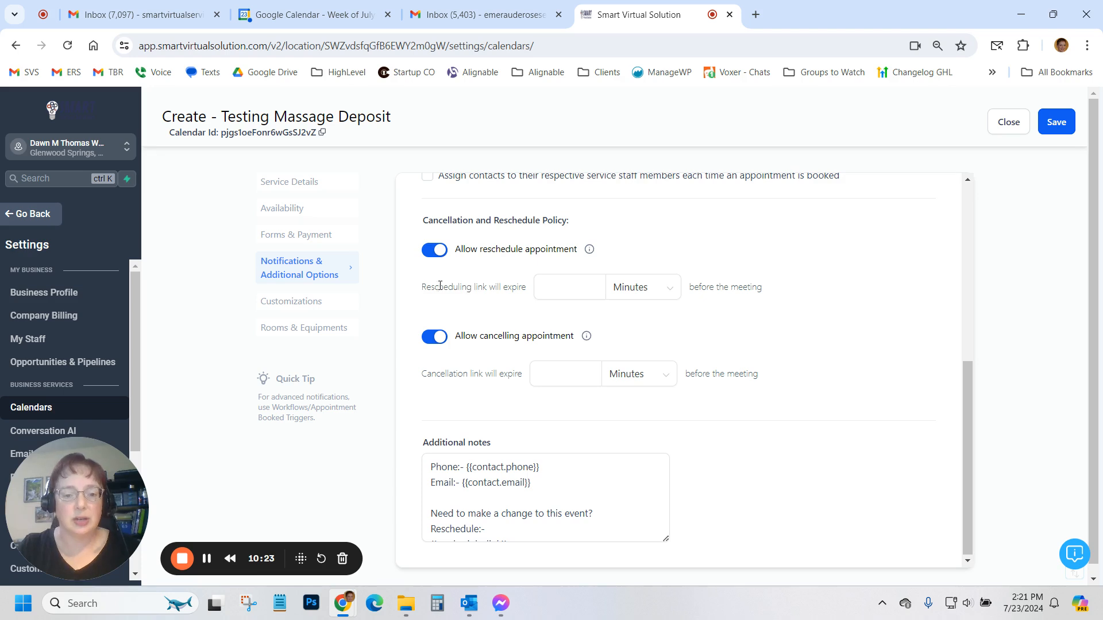
click(564, 290)
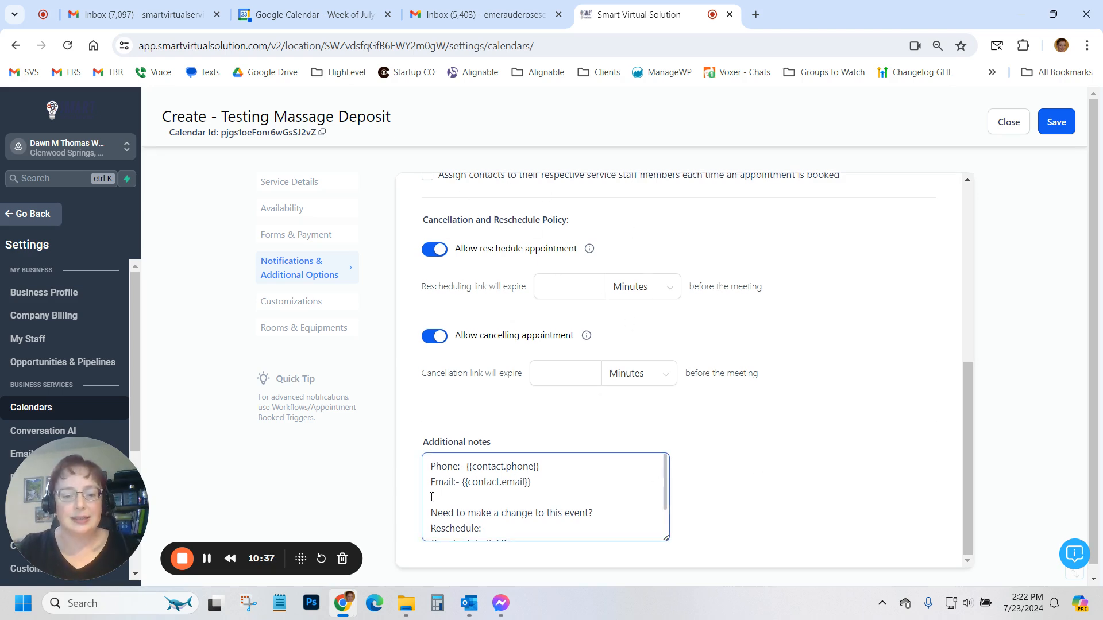
drag(430, 465, 595, 538)
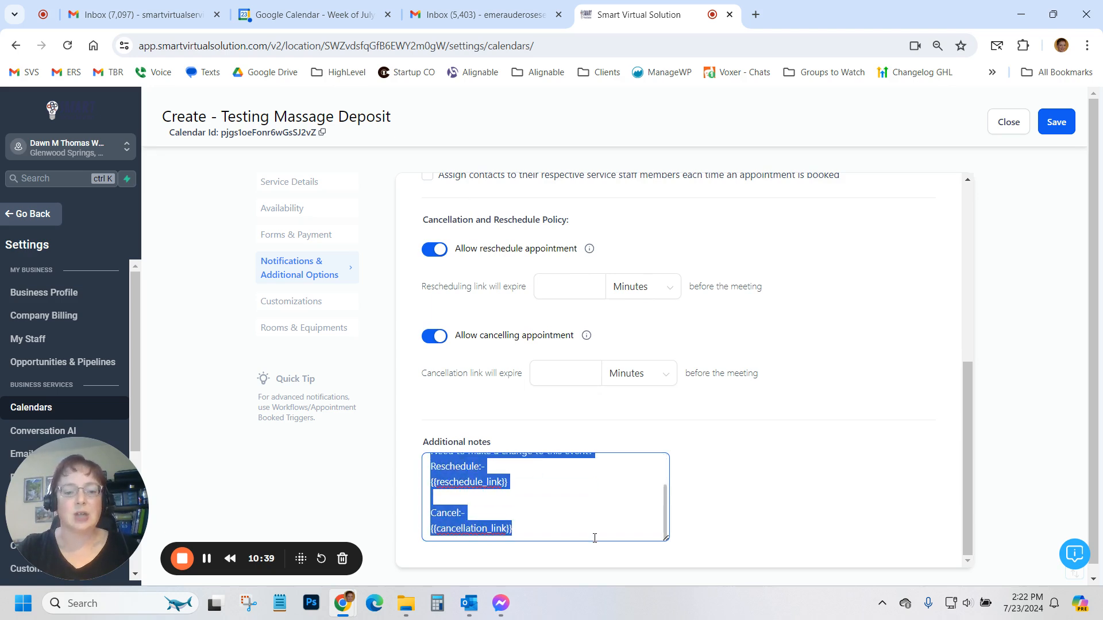
click(584, 518)
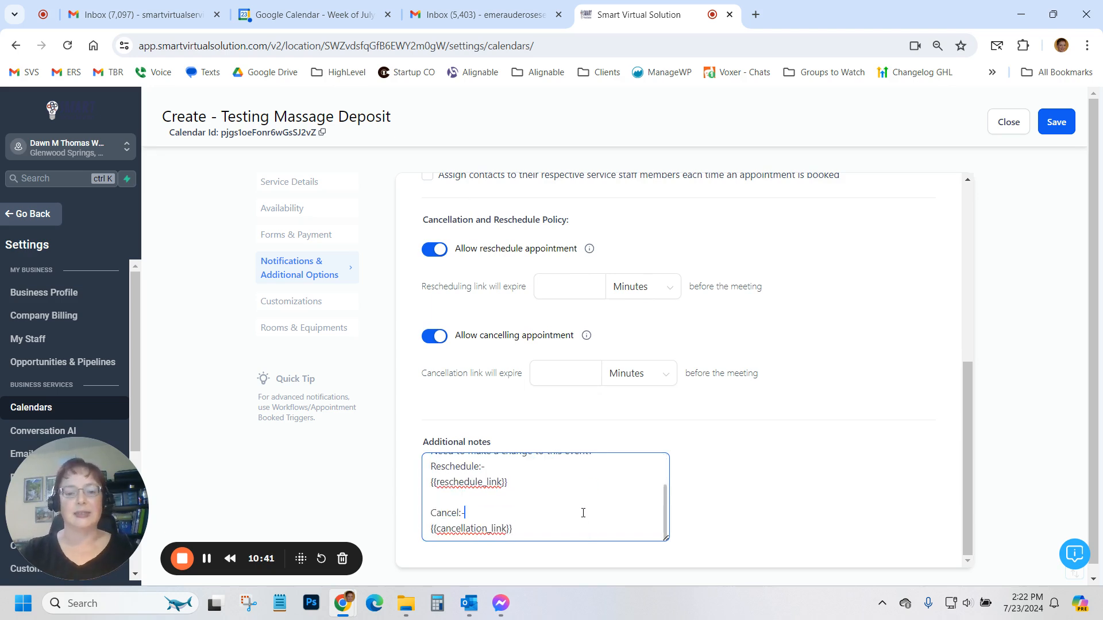
scroll(582, 513, up, 2)
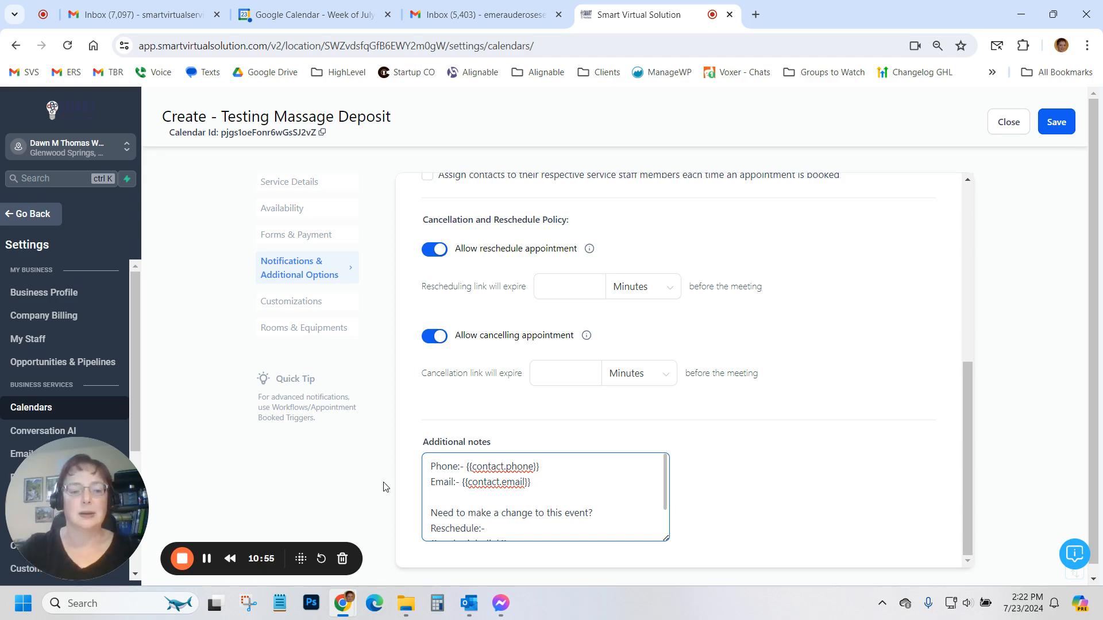
Step: Switch to Google Calendar and examine the title and description of the Power Hour event on Tuesday, July 16
click(207, 556)
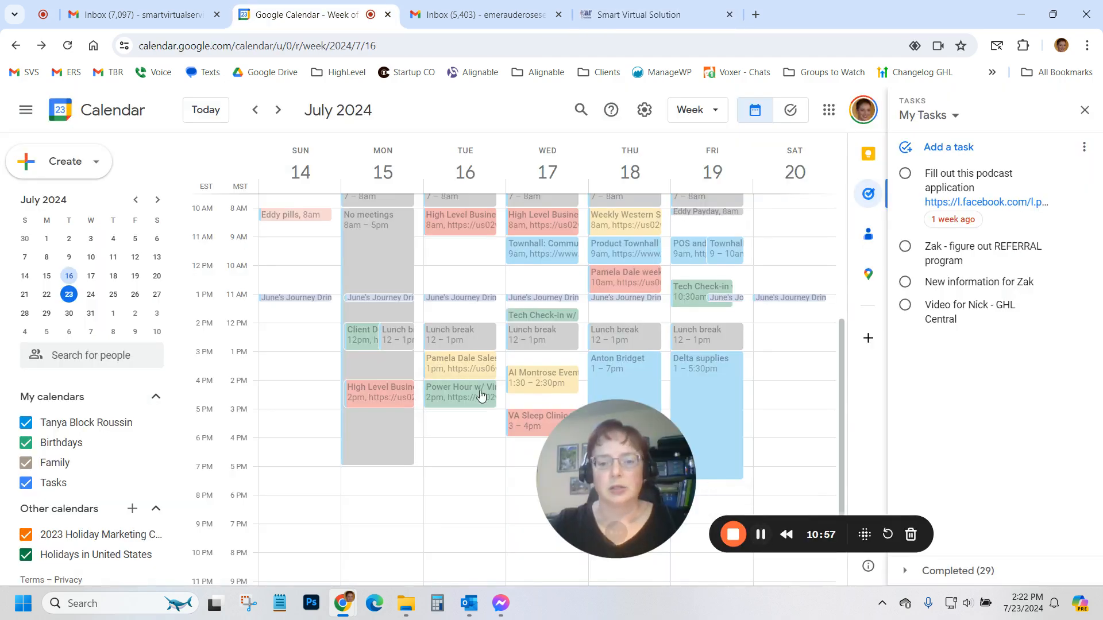
click(470, 390)
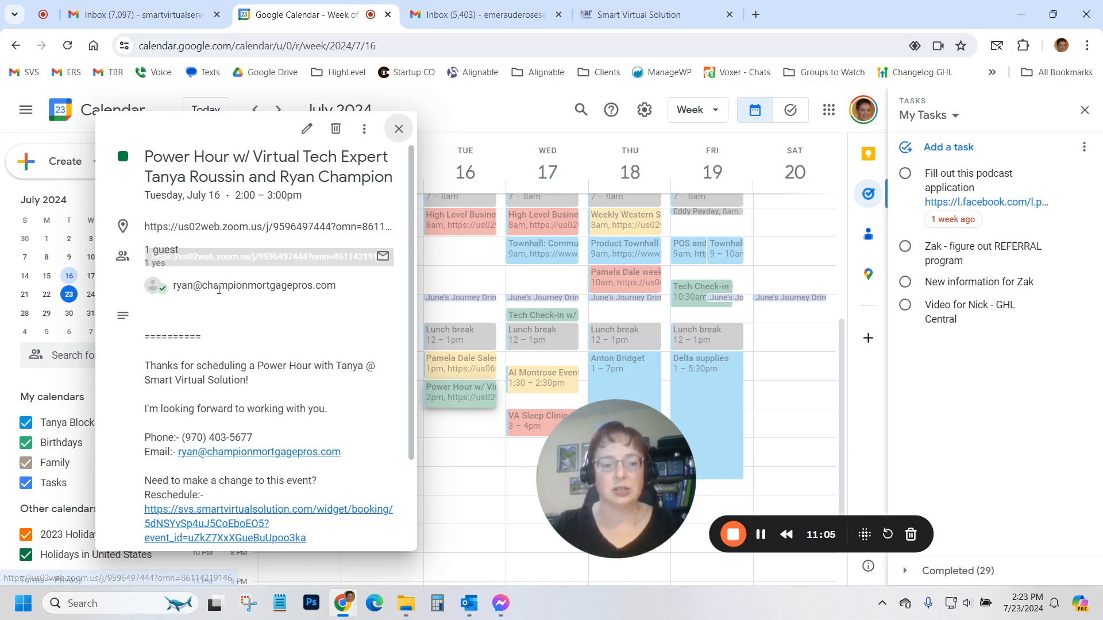
scroll(218, 290, down, 1)
drag(145, 293, 350, 488)
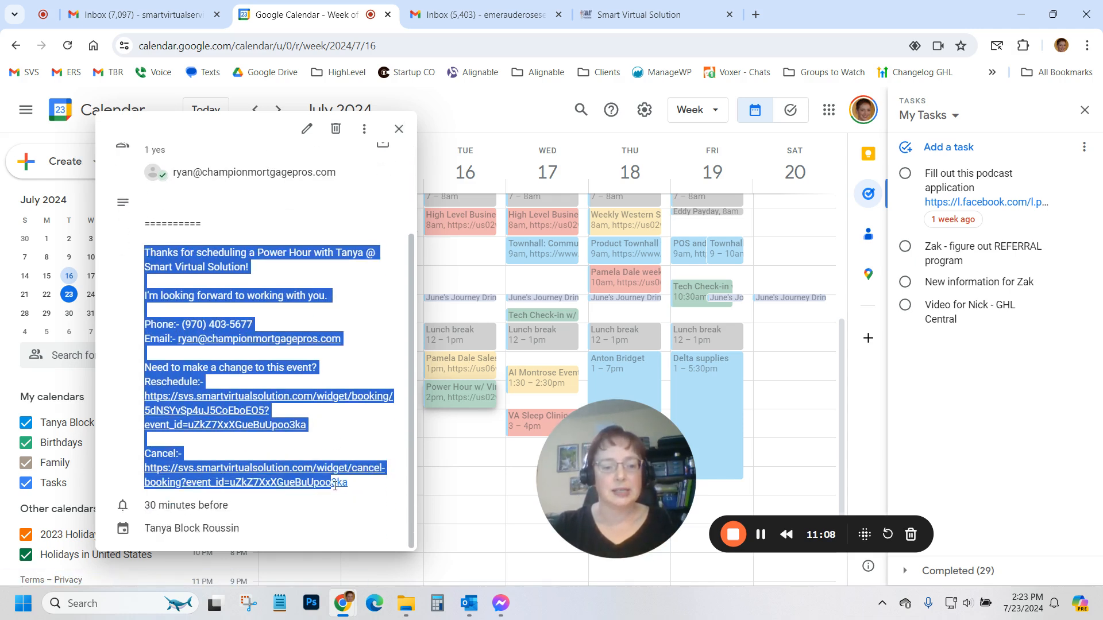
click(364, 444)
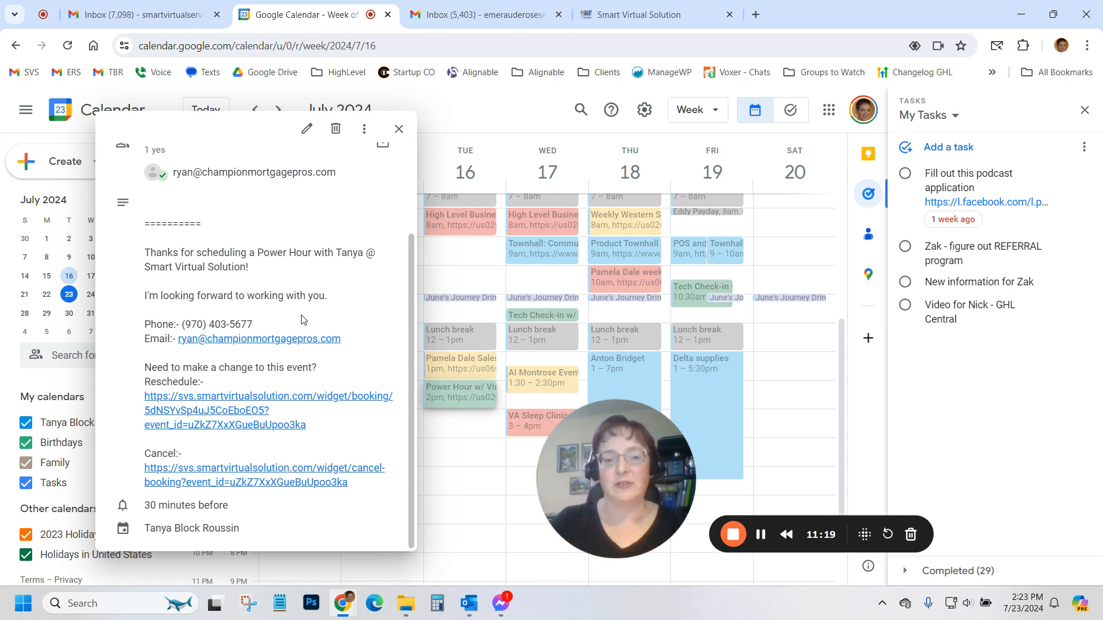
scroll(317, 296, up, 2)
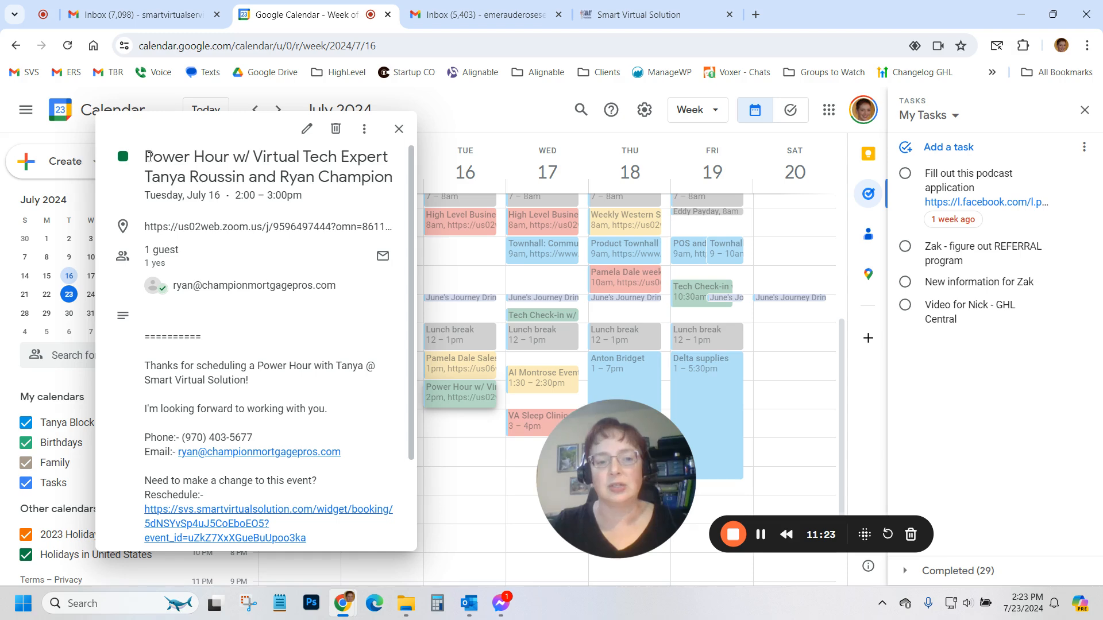
drag(148, 157, 289, 160)
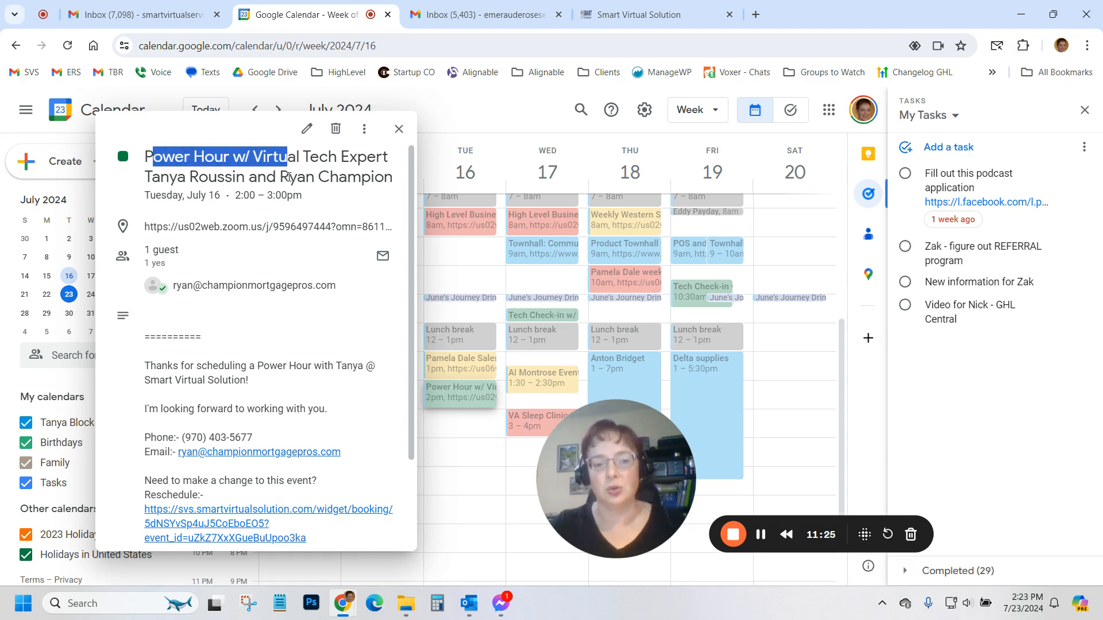
click(401, 131)
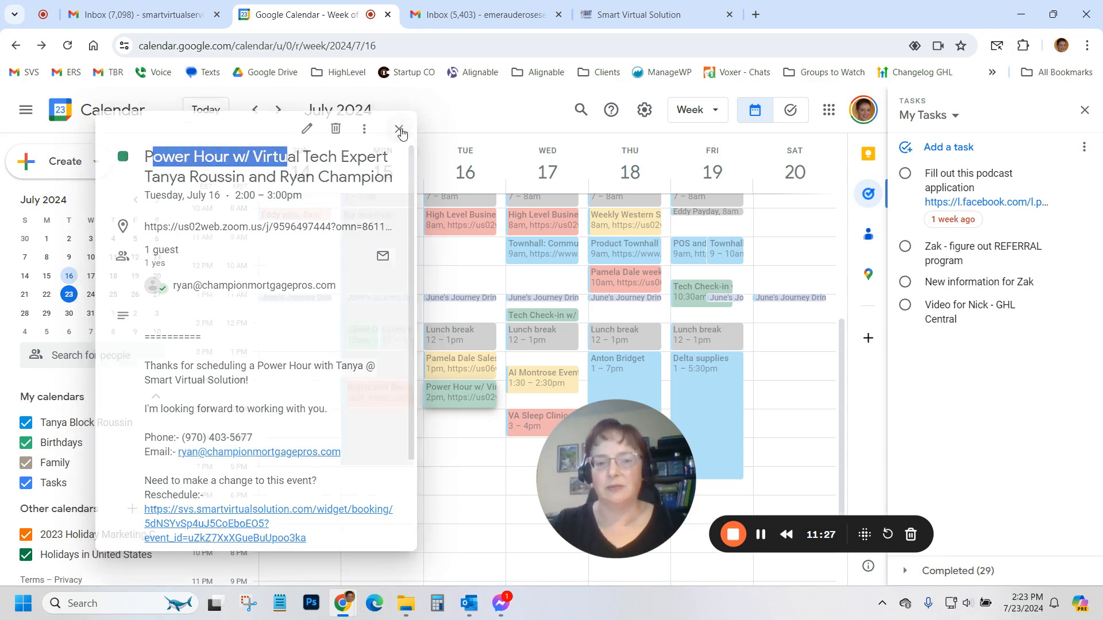
Step: Return to the service calendar, save its notification settings, and add the photo of massaging hands as the service cover image
click(760, 534)
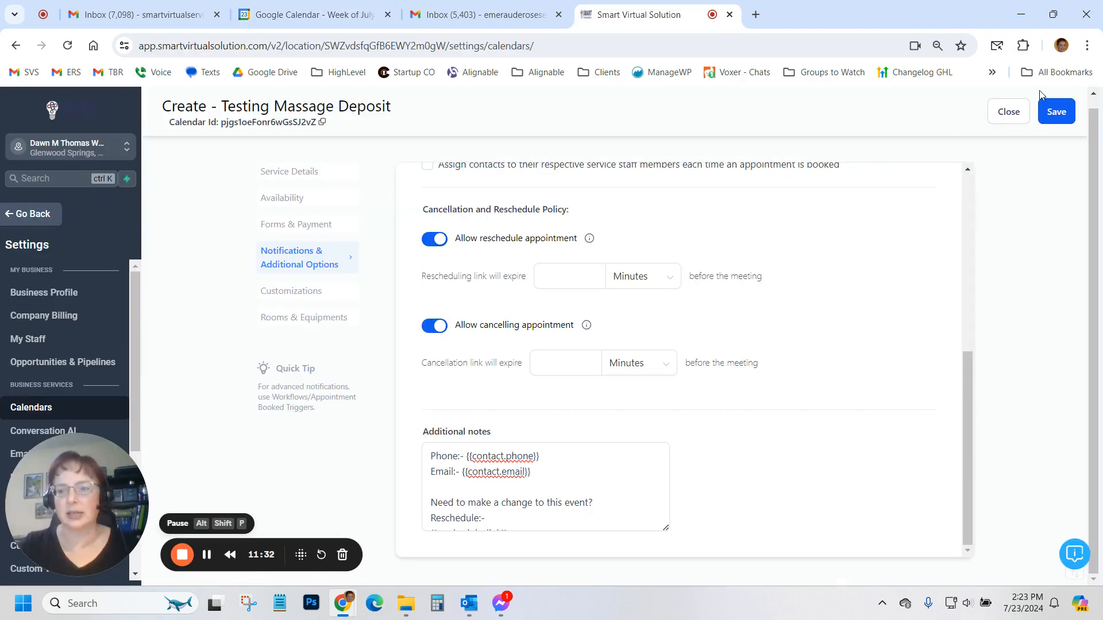
click(1057, 115)
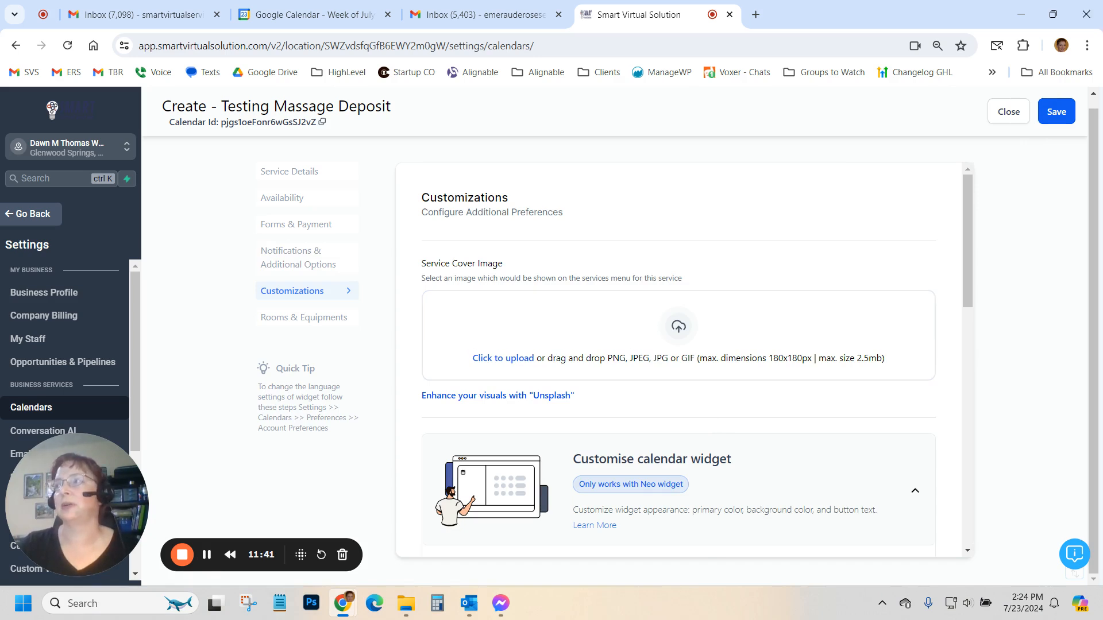
drag(763, 256, 663, 346)
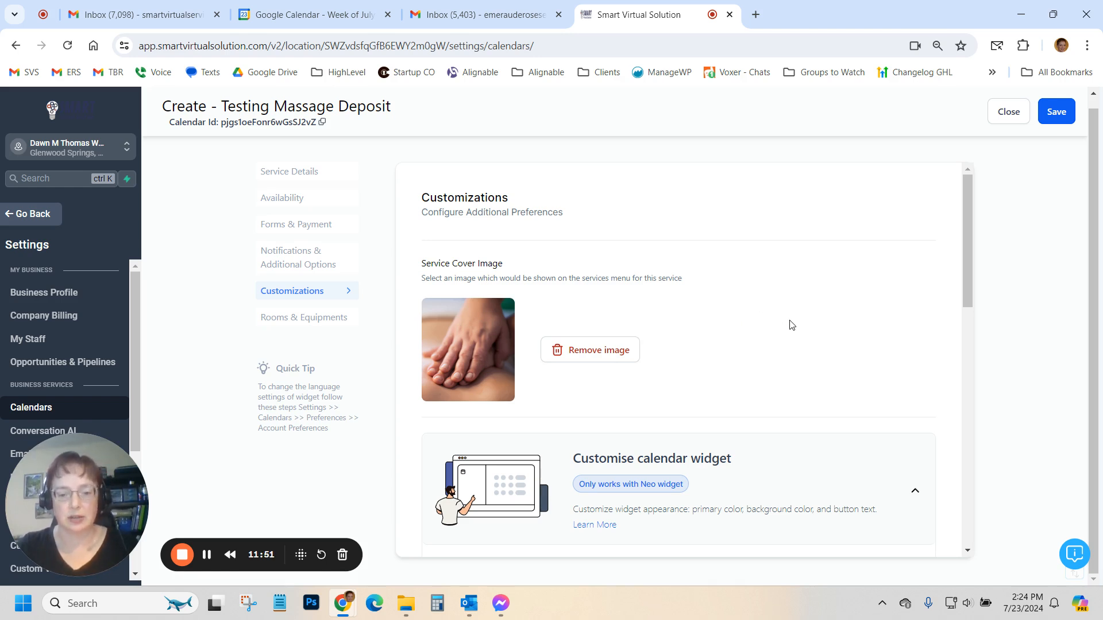
Step: Shorten the calendar widget's booking button text to "Schedule"
scroll(788, 323, down, 4)
scroll(494, 287, up, 1)
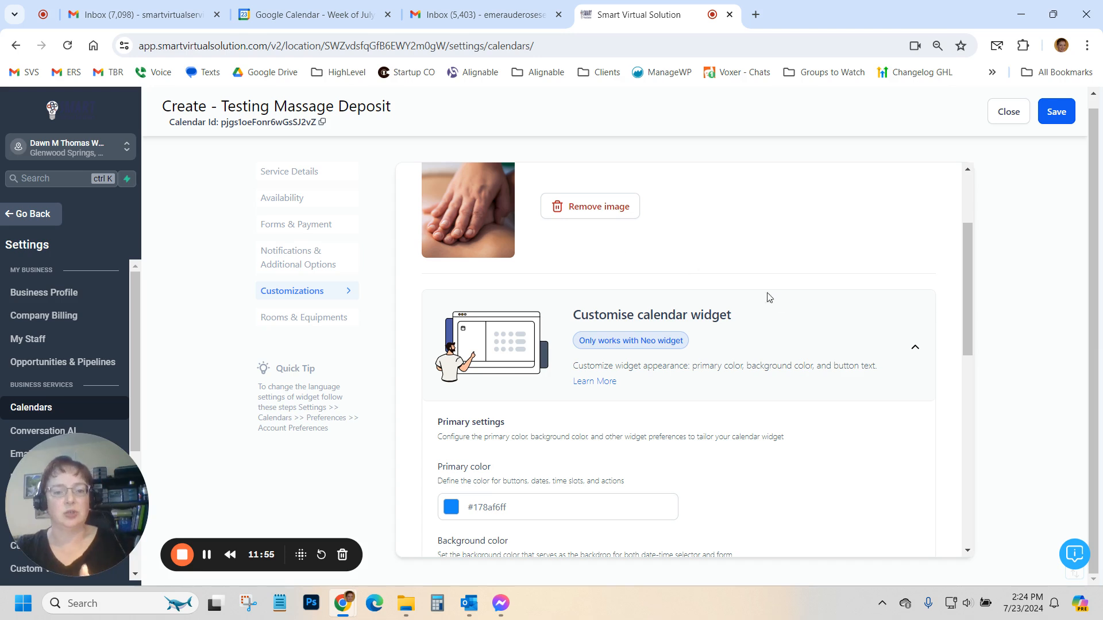
scroll(826, 294, up, 1)
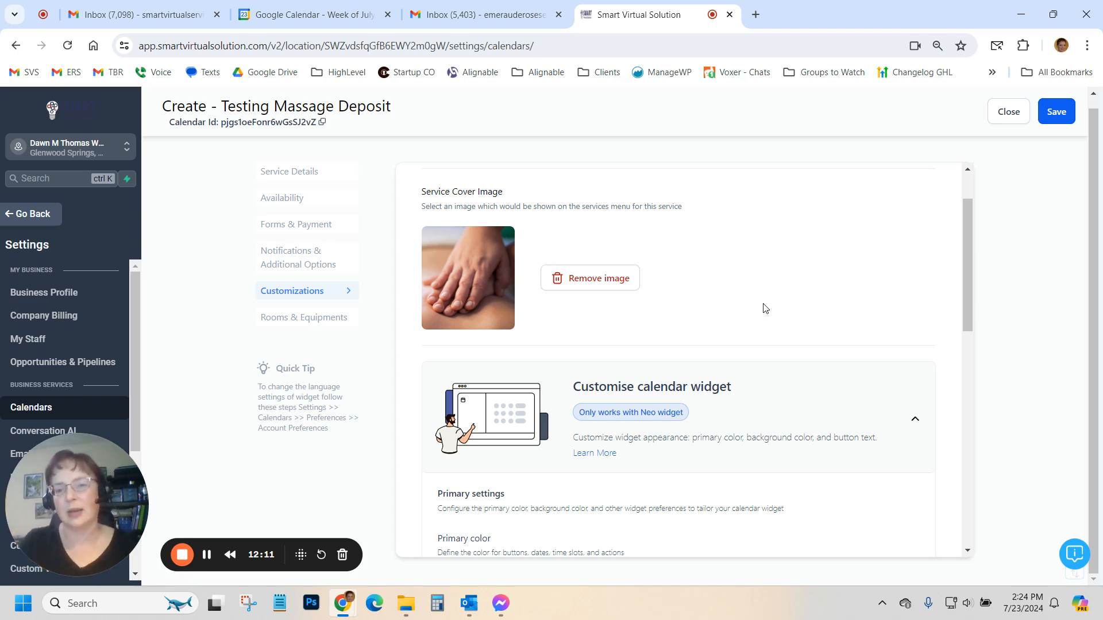
scroll(766, 308, down, 5)
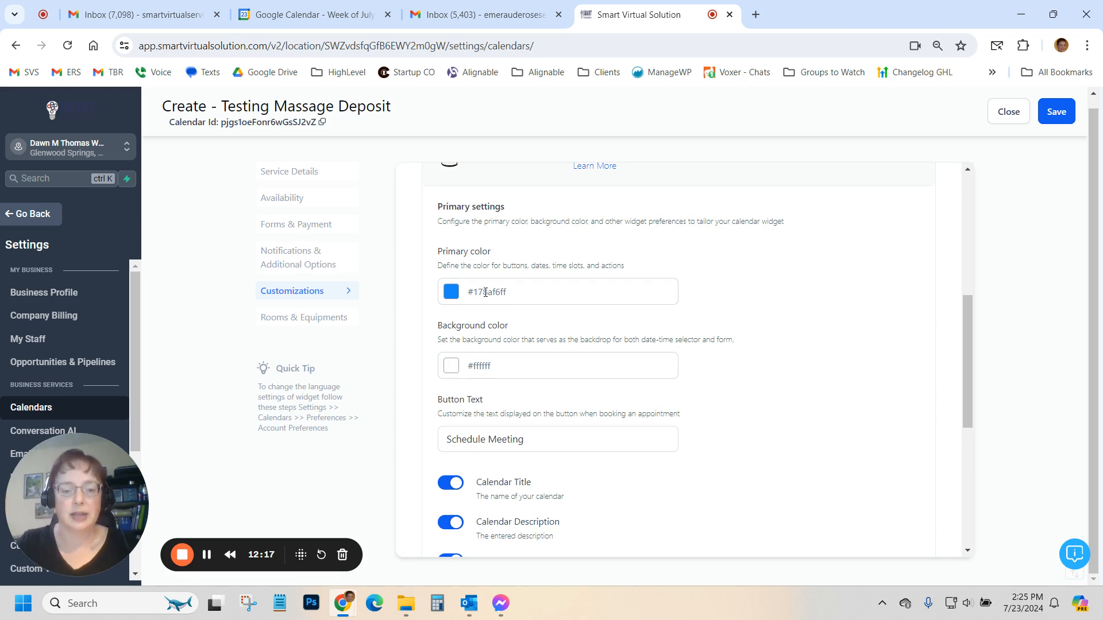
scroll(485, 292, down, 3)
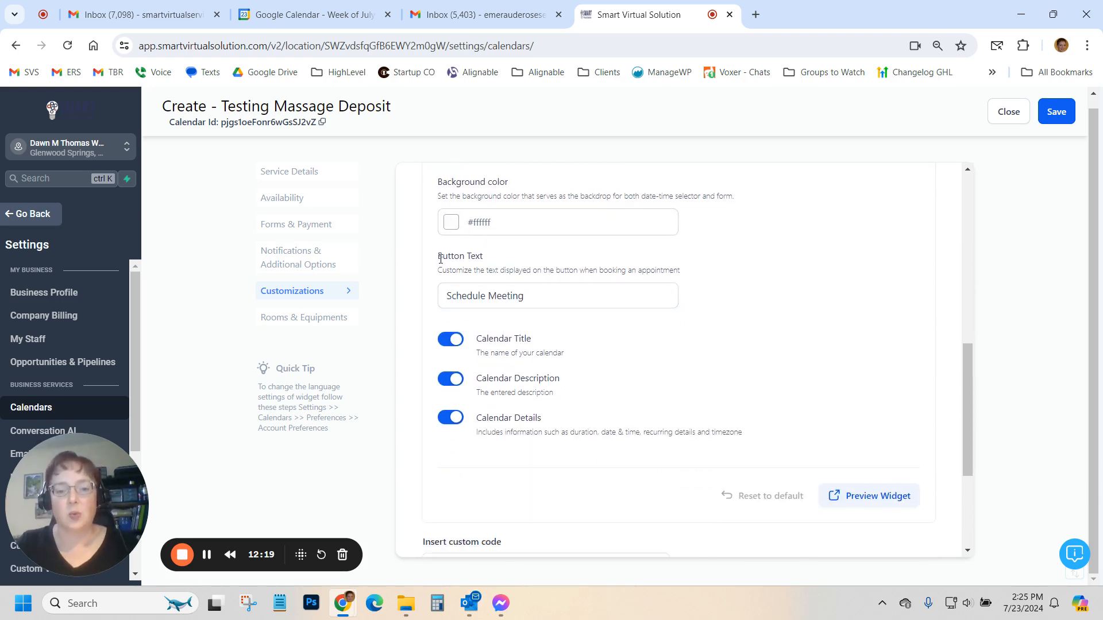
drag(492, 294, 602, 297)
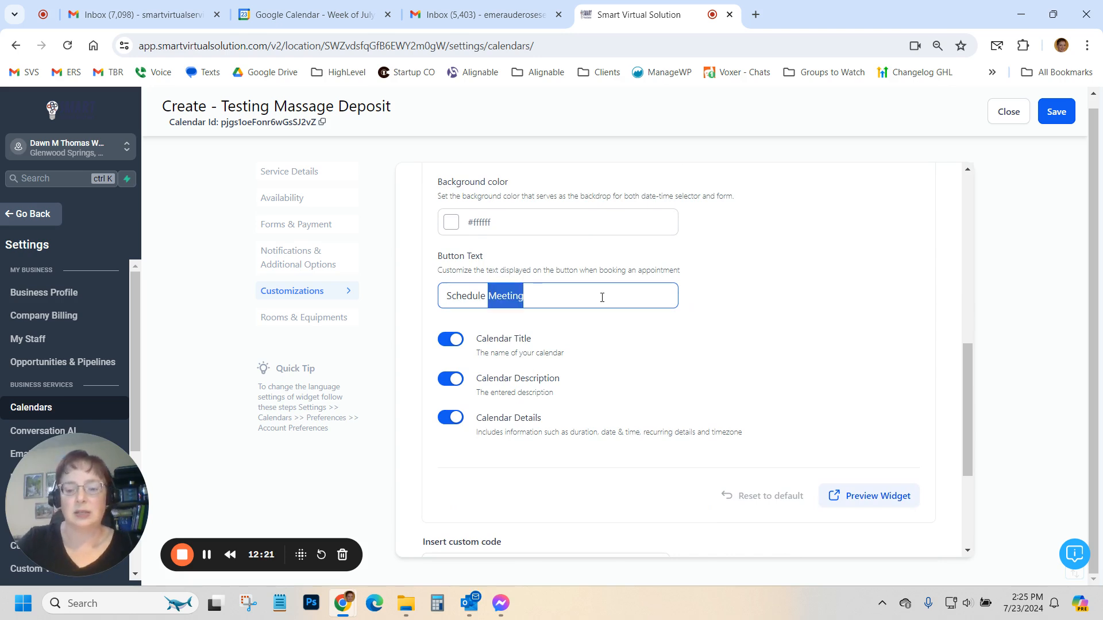
key(BackSpace)
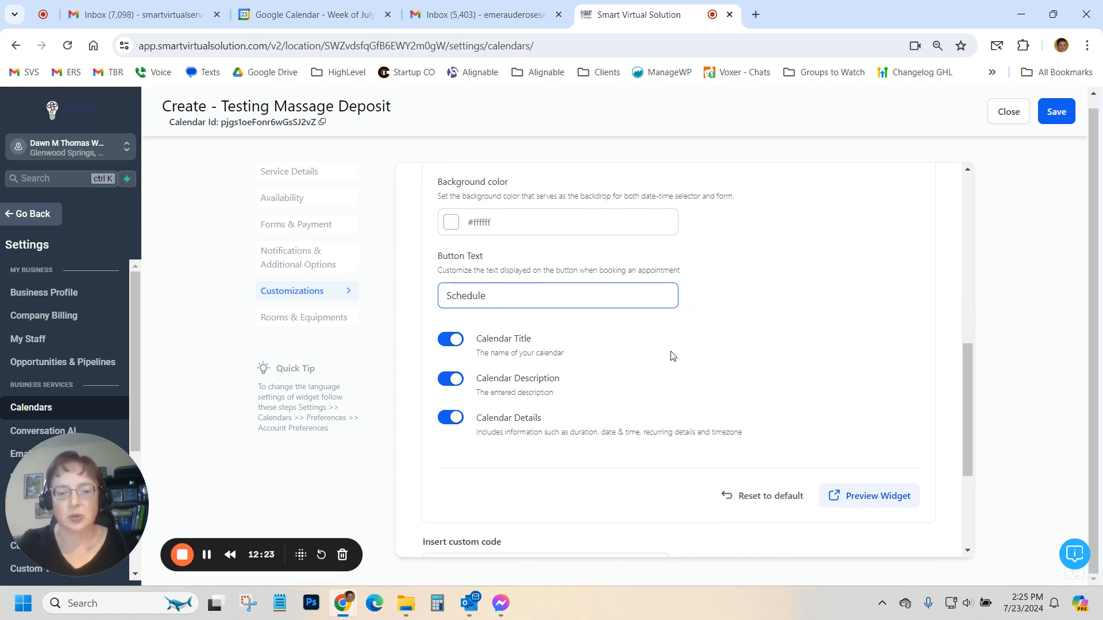
Step: Preview the calendar booking widget, check its cover image, deposit amount and available times, and close the preview
scroll(804, 436, down, 4)
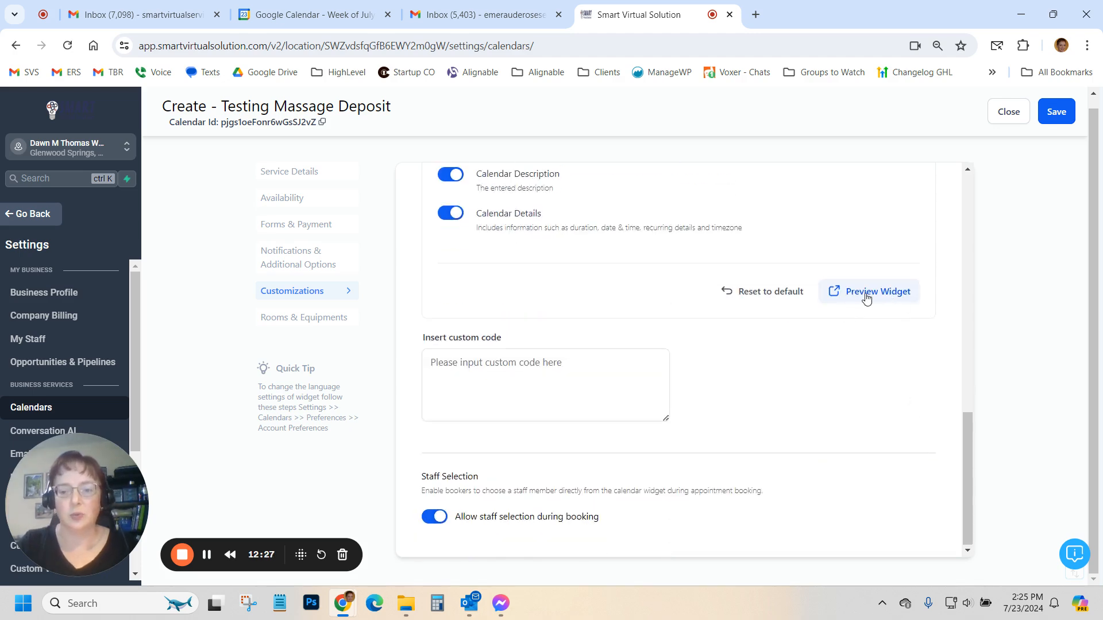
click(866, 297)
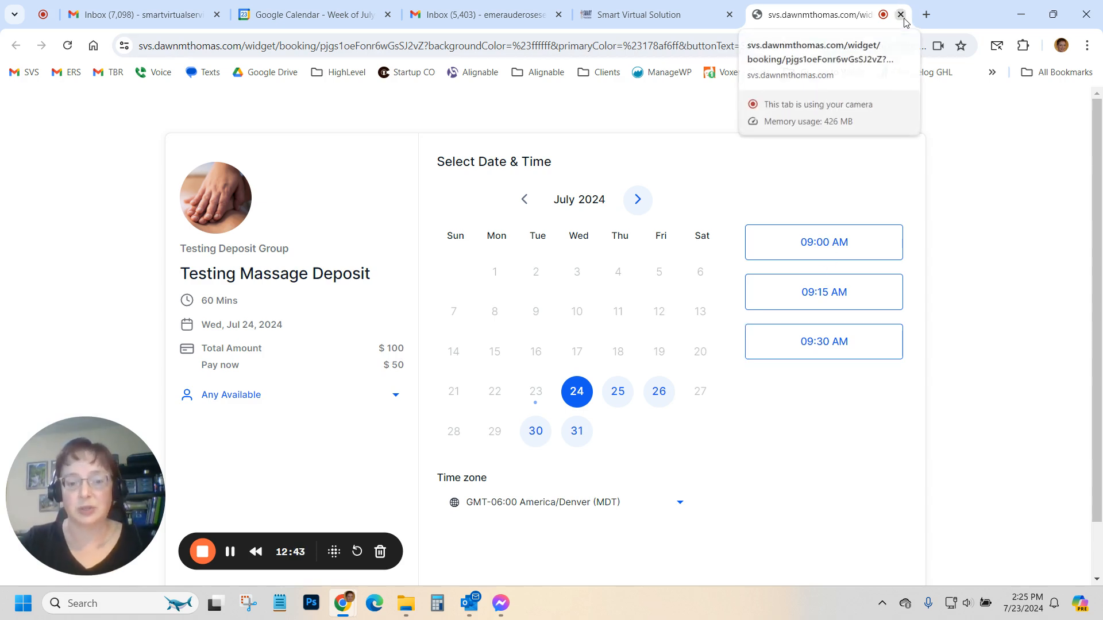
key(ctrl+w)
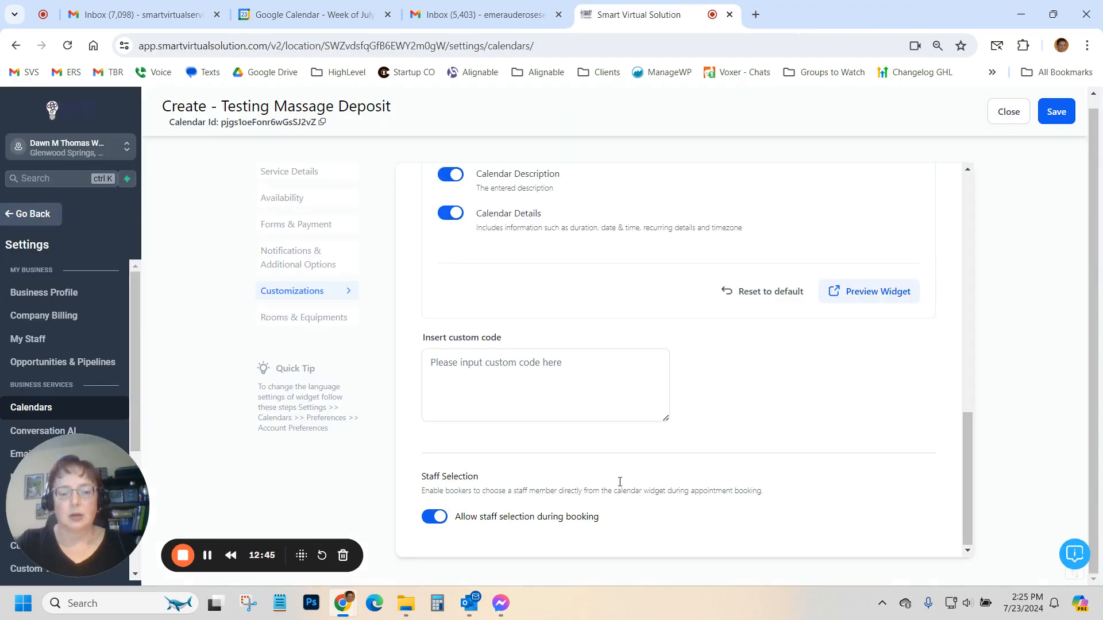
Step: Disable staff selection during booking, save the calendar's customizations, and close the calendar editor from its rooms and equipment page
click(439, 519)
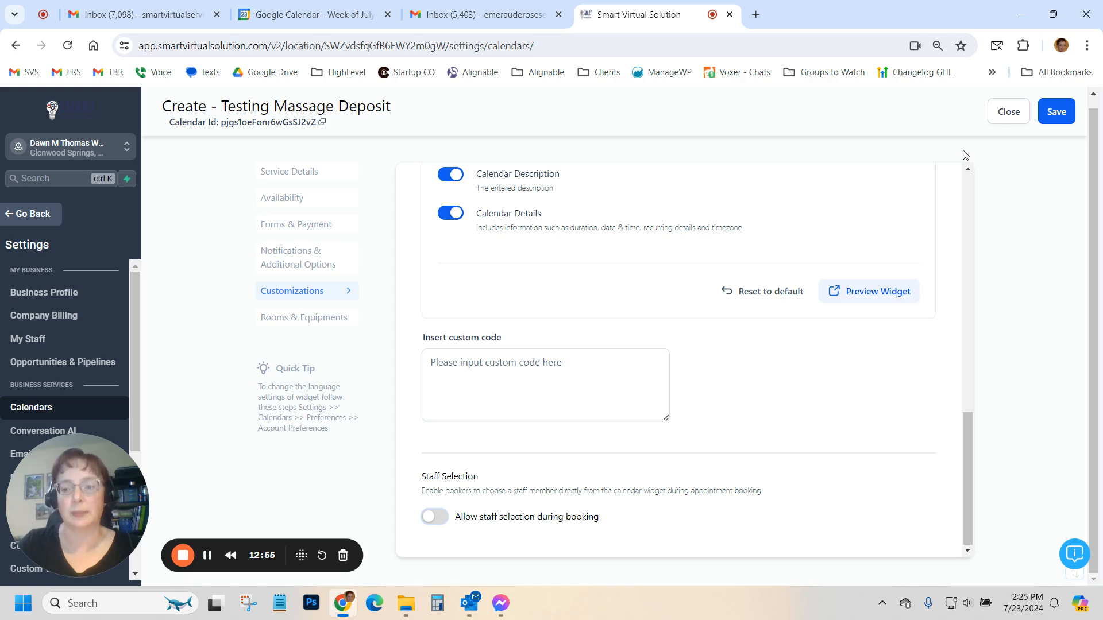
click(1050, 120)
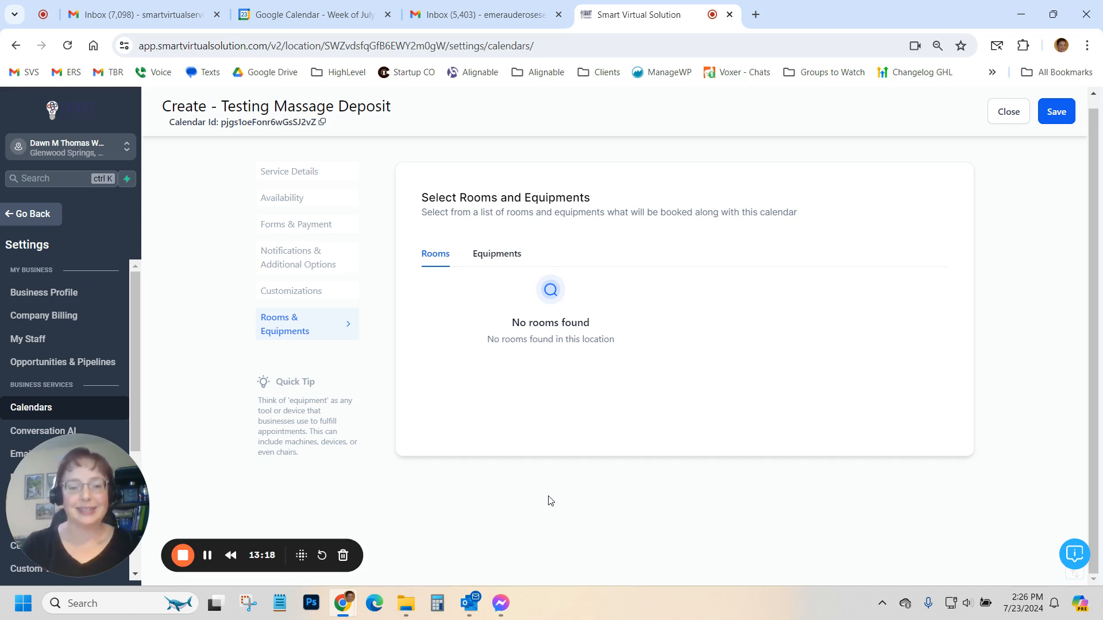
click(1007, 113)
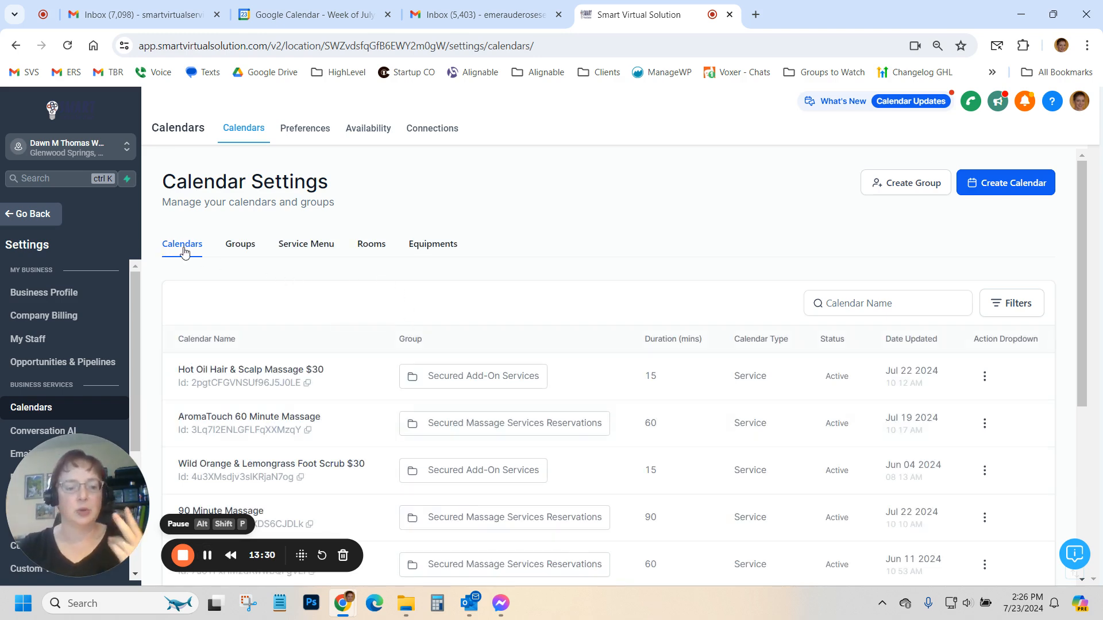
Step: Create a new service menu and name it "Testing deposit services"
click(319, 247)
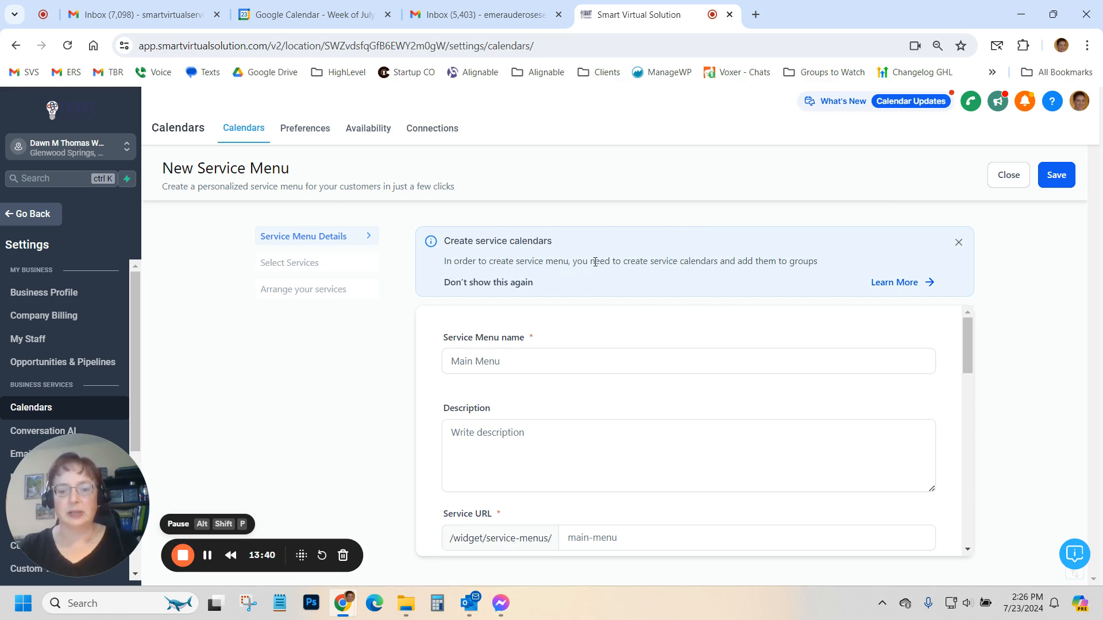
drag(595, 262, 738, 266)
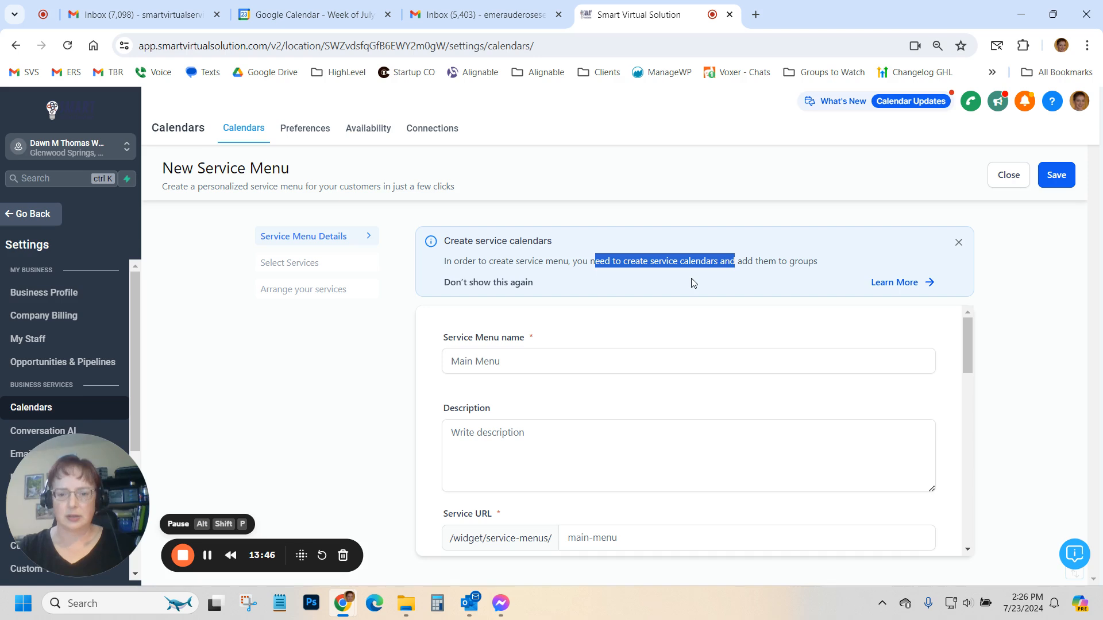
click(501, 355)
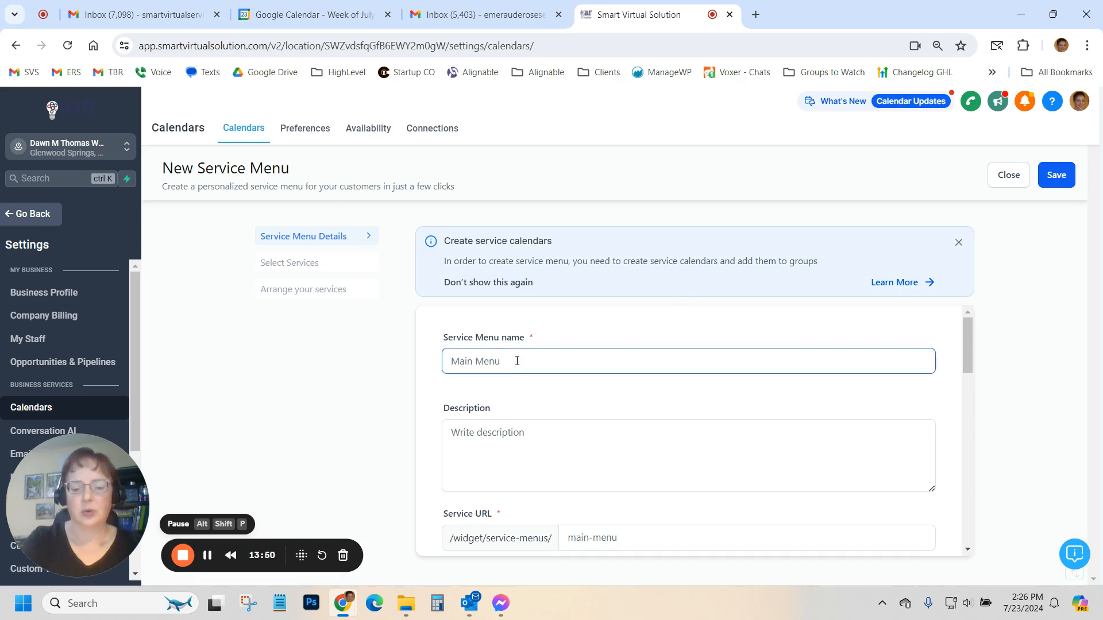
text(Testing deposit)
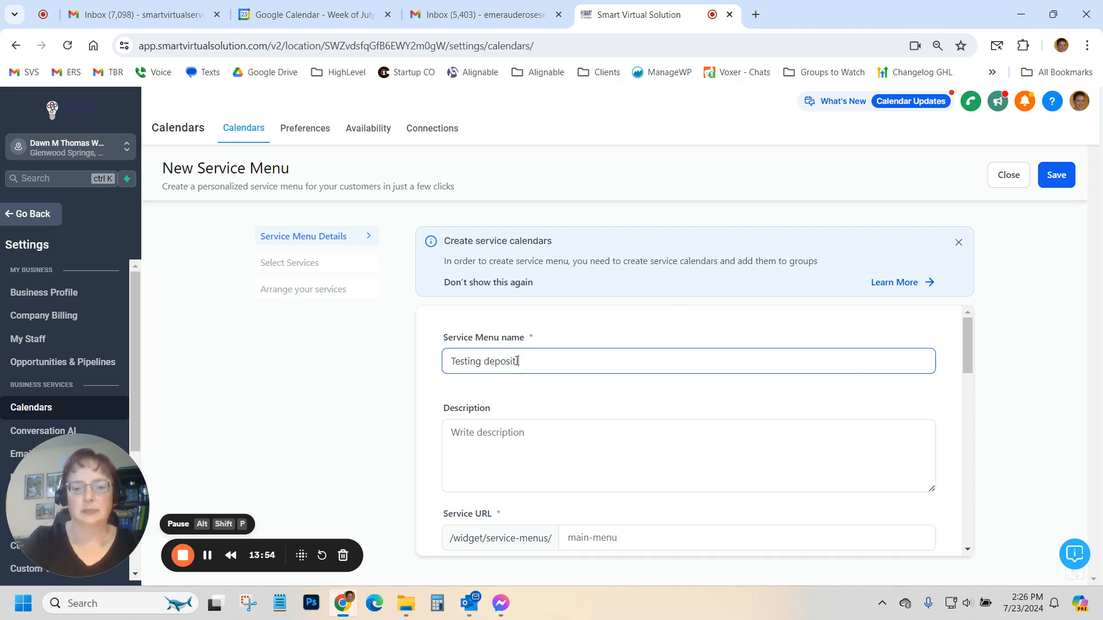
text( services)
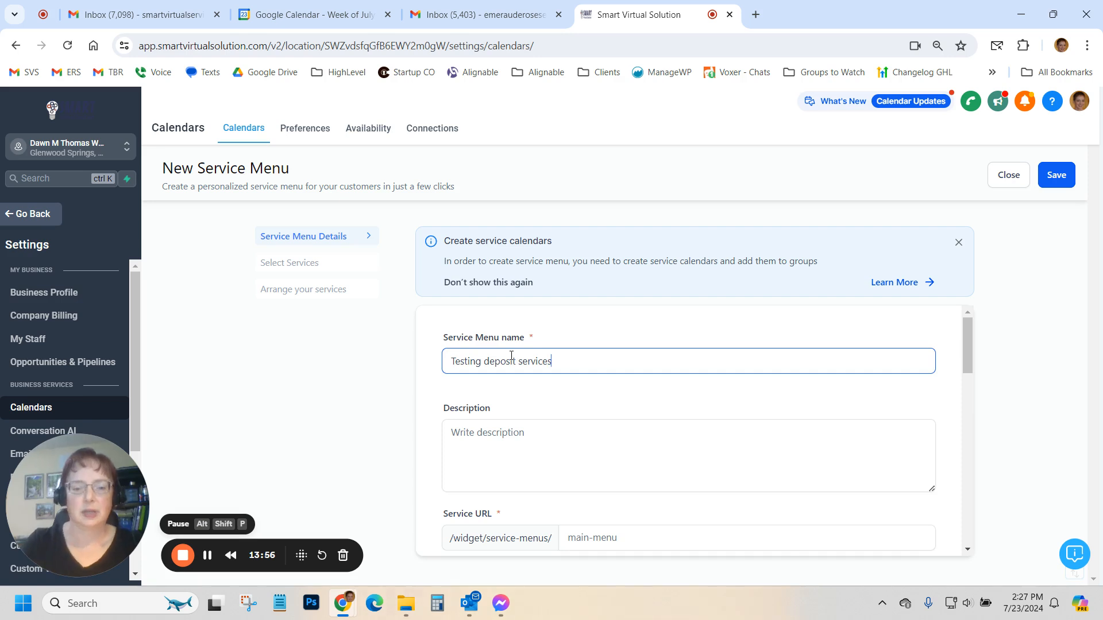
Step: Set the service menu's URL slug to "testingservicesdeposit"
scroll(454, 399, down, 1)
scroll(519, 371, down, 1)
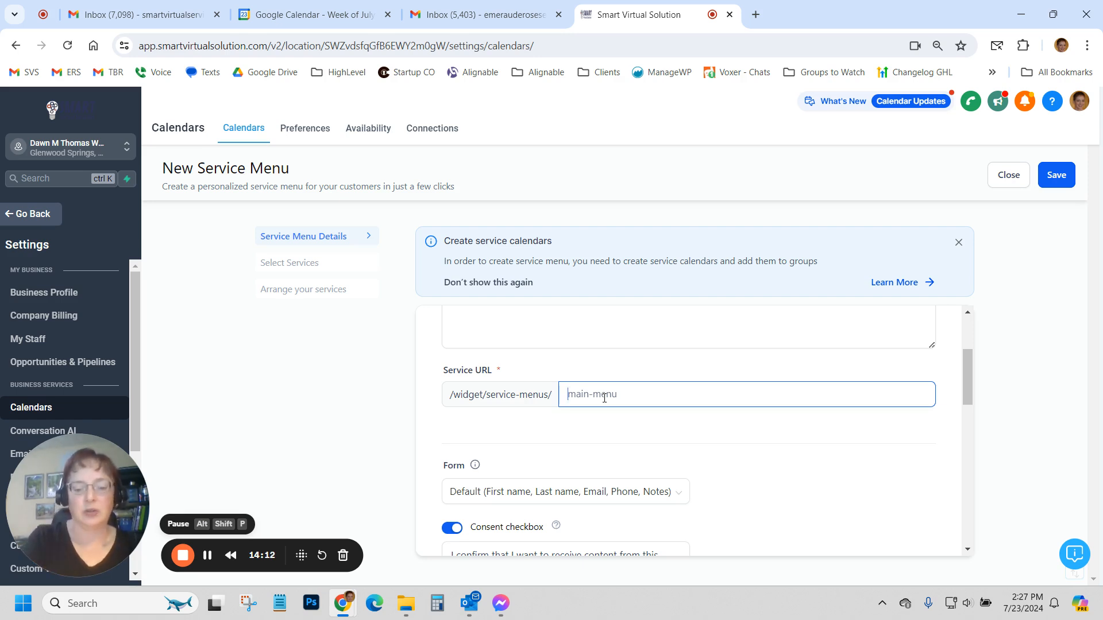
text(tes)
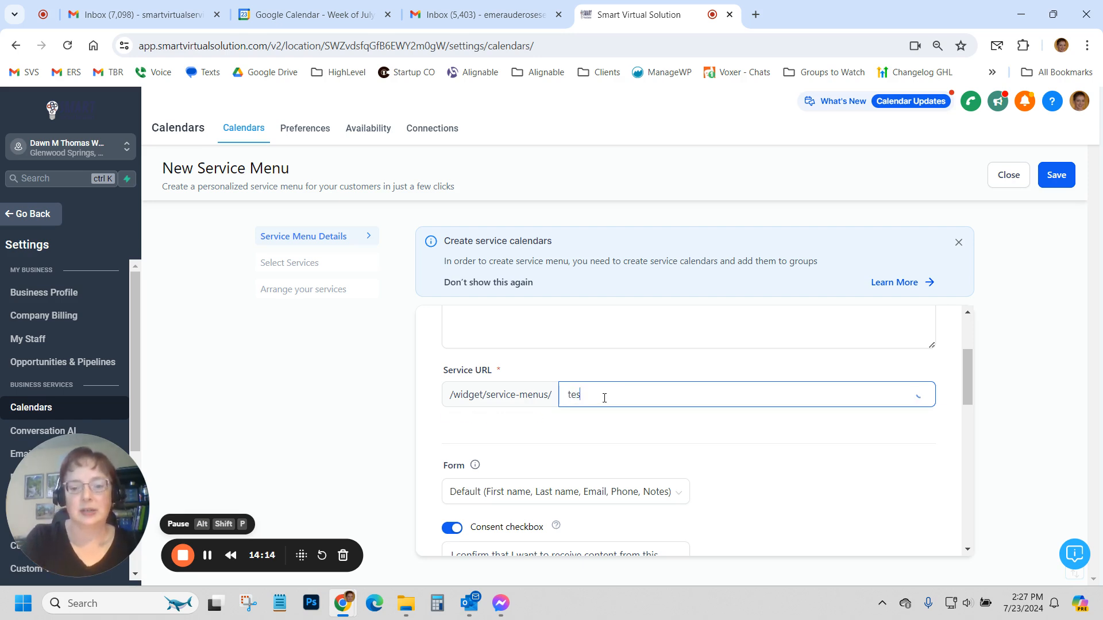
text(tingservicesdep)
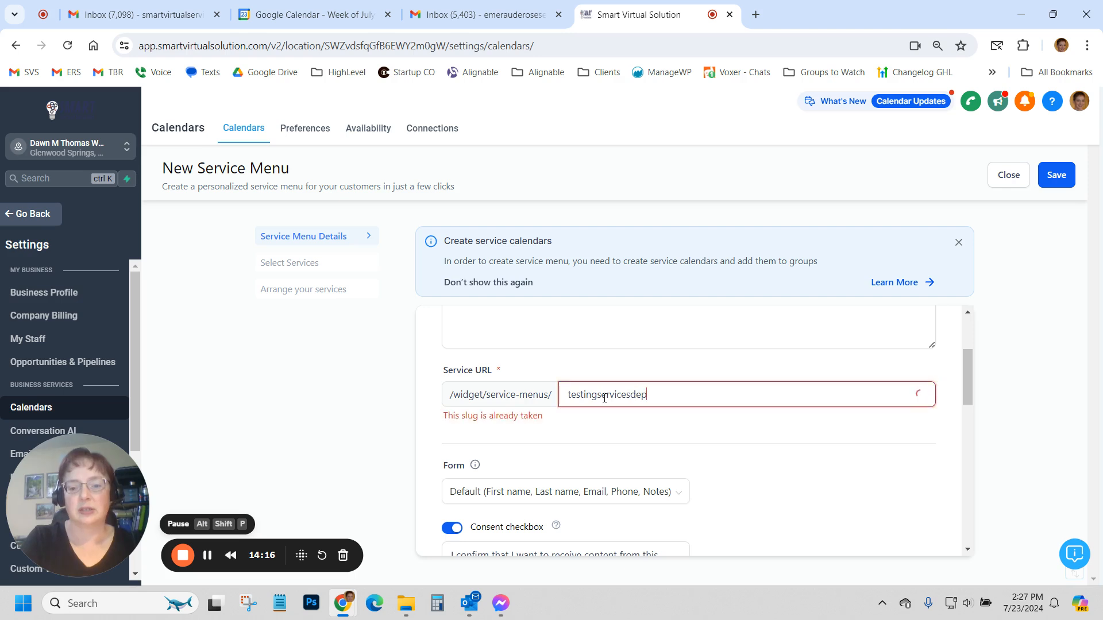
text(osit)
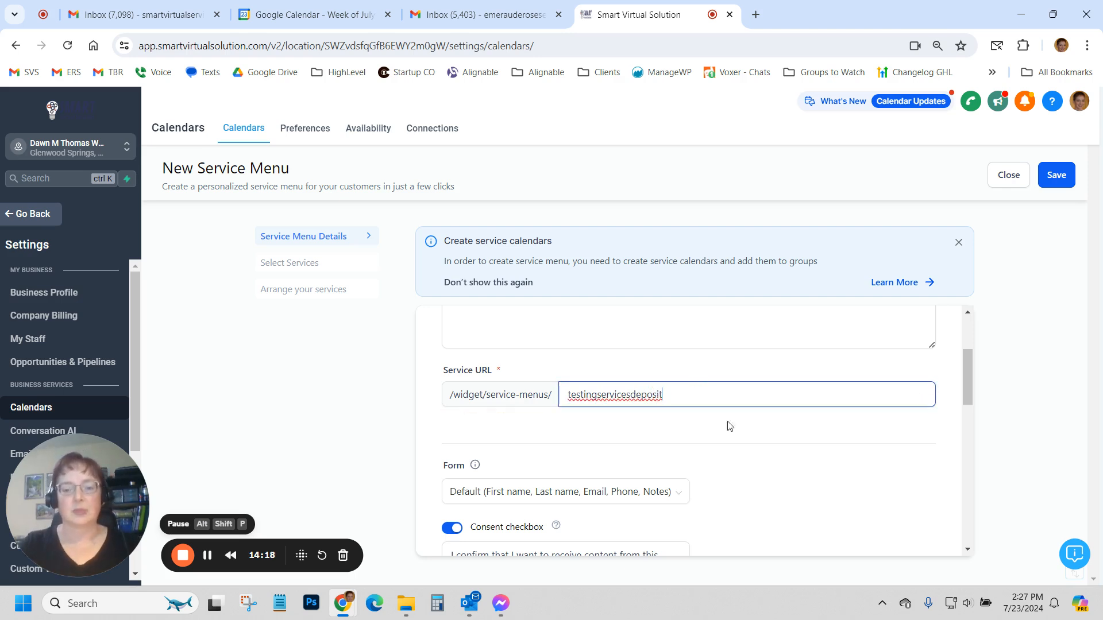
Step: Choose "Massage Services for Repeat Clients" as the service menu's form and check the confirmation page settings
scroll(796, 458, down, 4)
scroll(751, 394, up, 1)
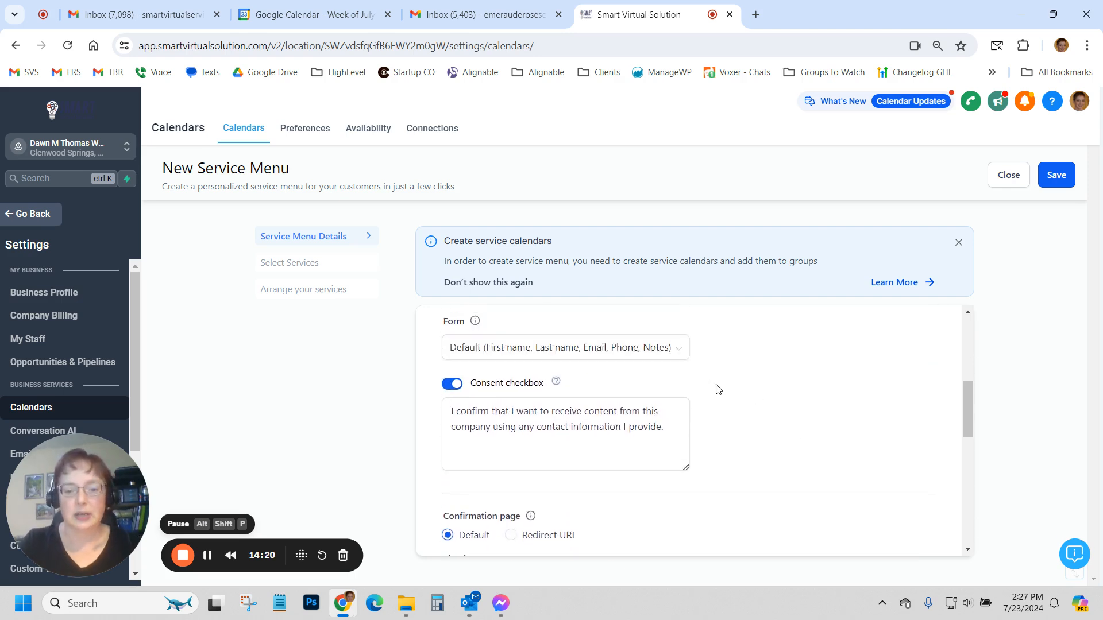
click(498, 347)
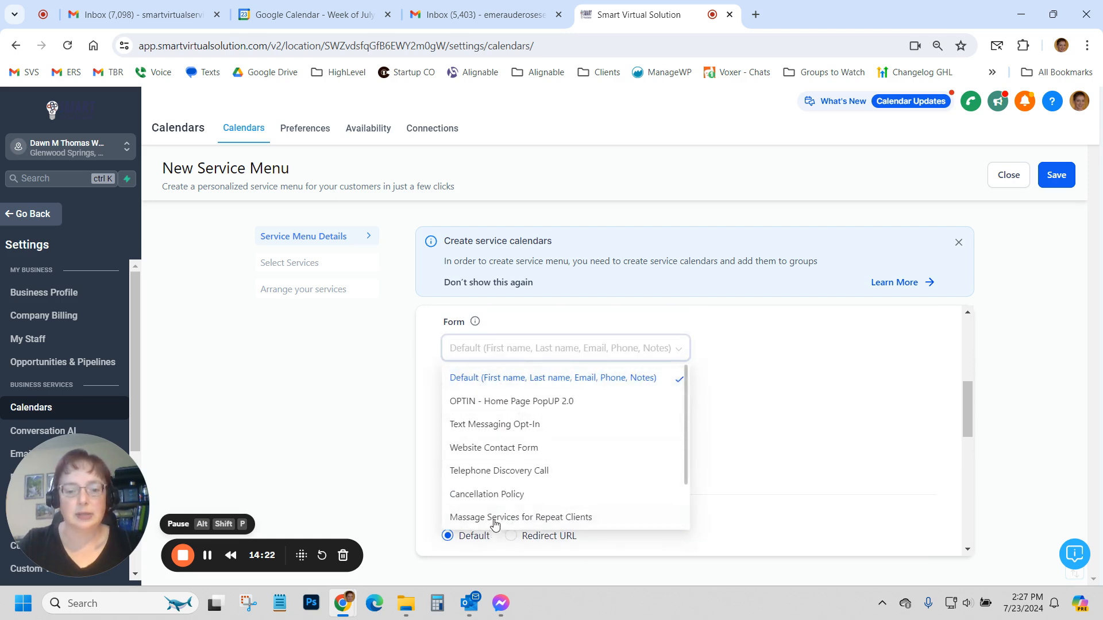
click(493, 517)
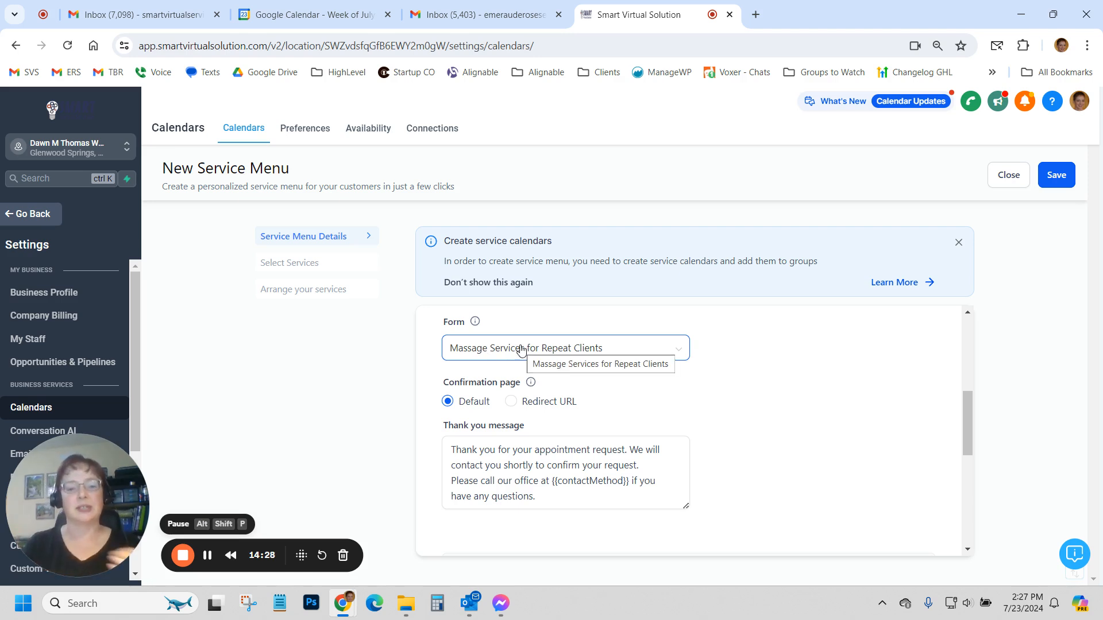
scroll(521, 351, down, 1)
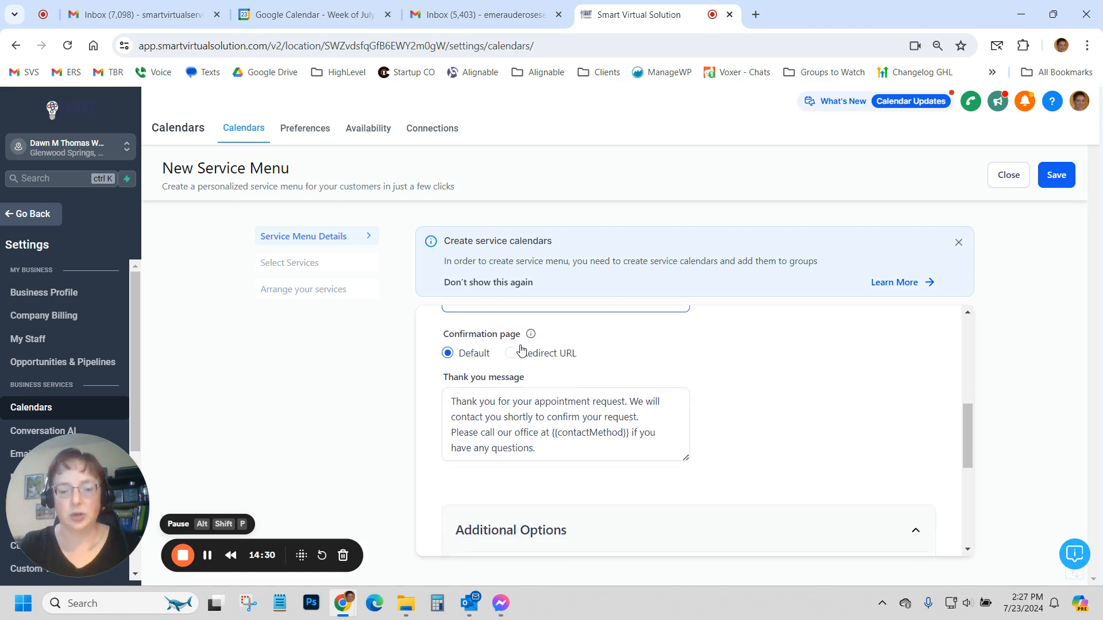
scroll(592, 361, up, 1)
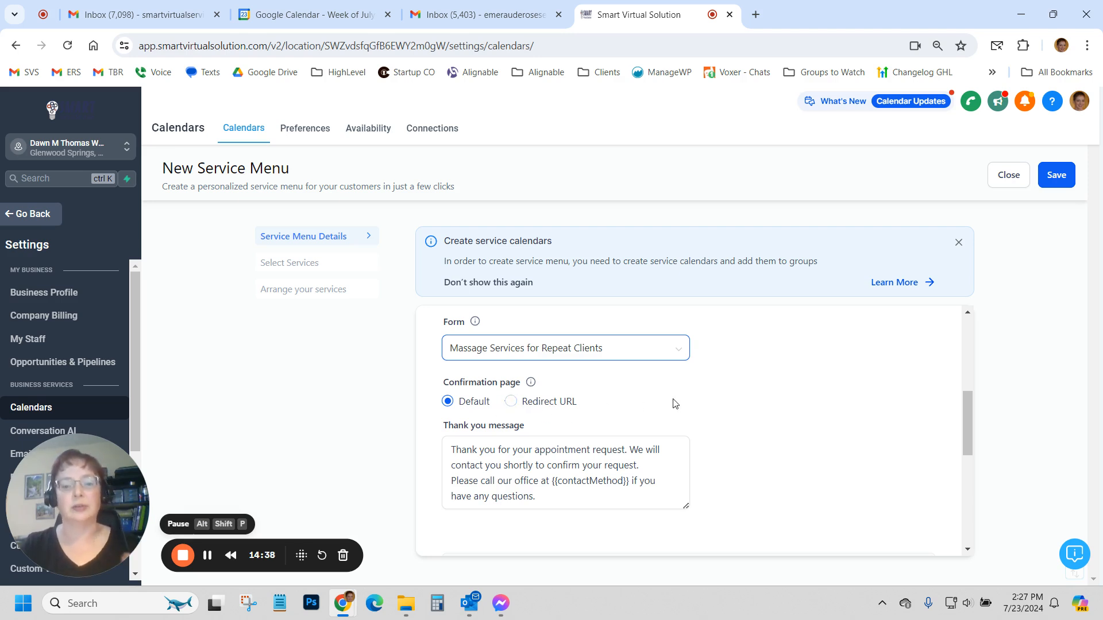
Step: Disable adding guests and staff selection in the service menu's additional options, and save the menu details
scroll(675, 404, down, 3)
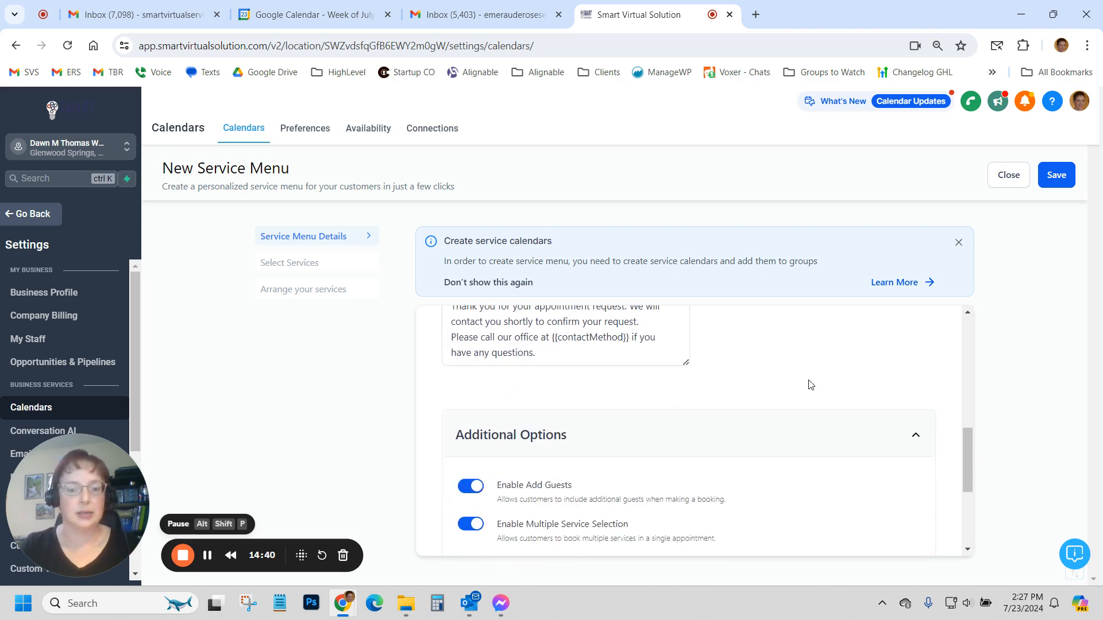
scroll(809, 383, down, 1)
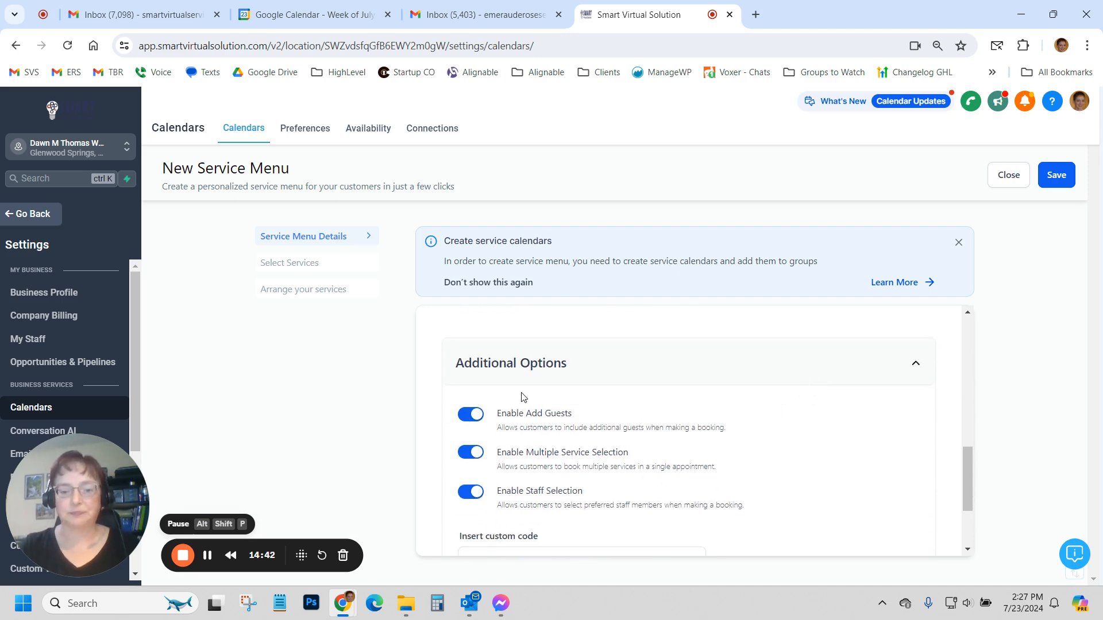
scroll(631, 389, down, 1)
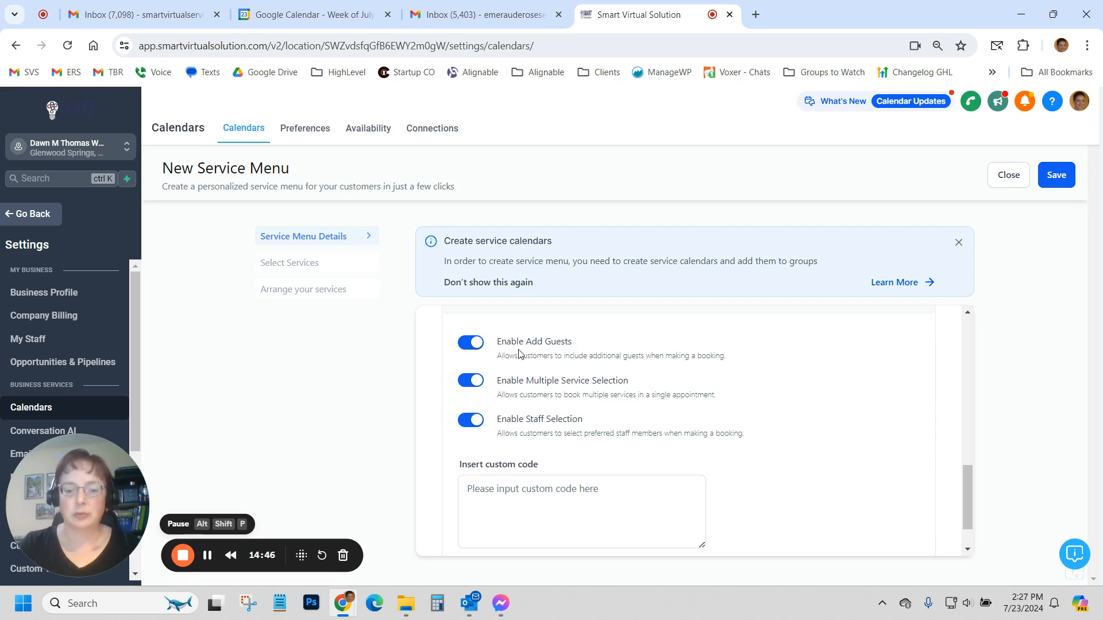
click(472, 347)
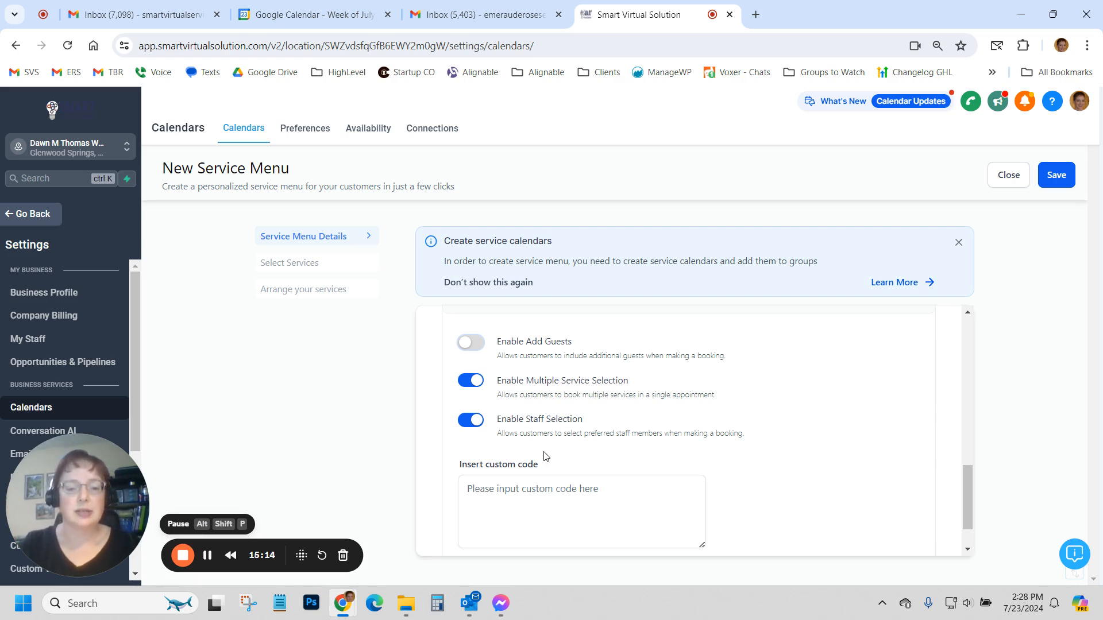
click(480, 428)
scroll(581, 416, down, 1)
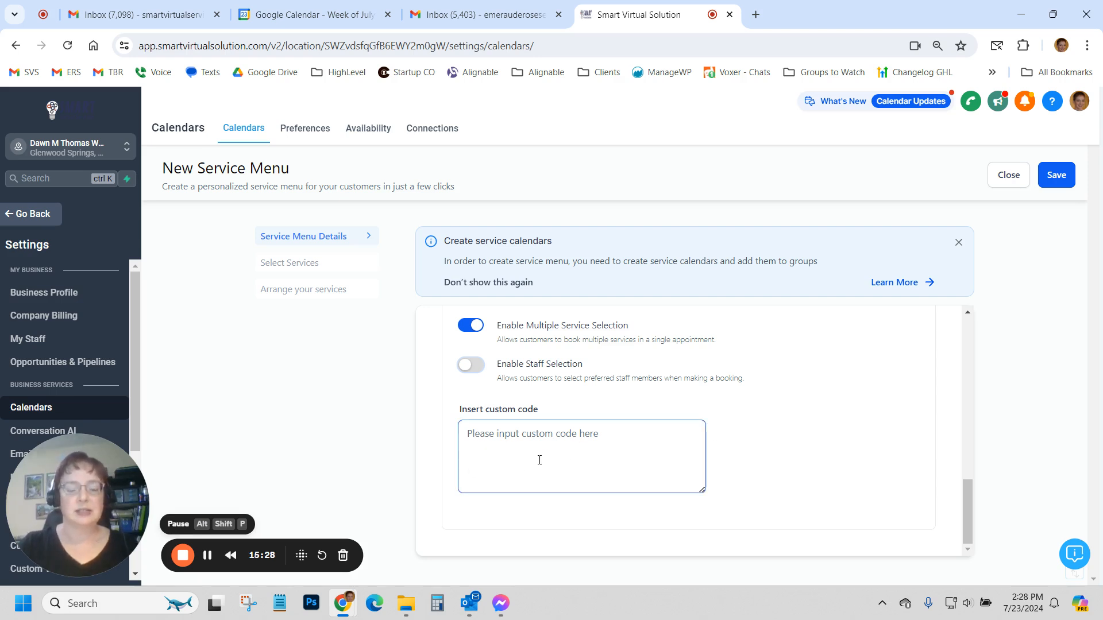
scroll(812, 442, up, 4)
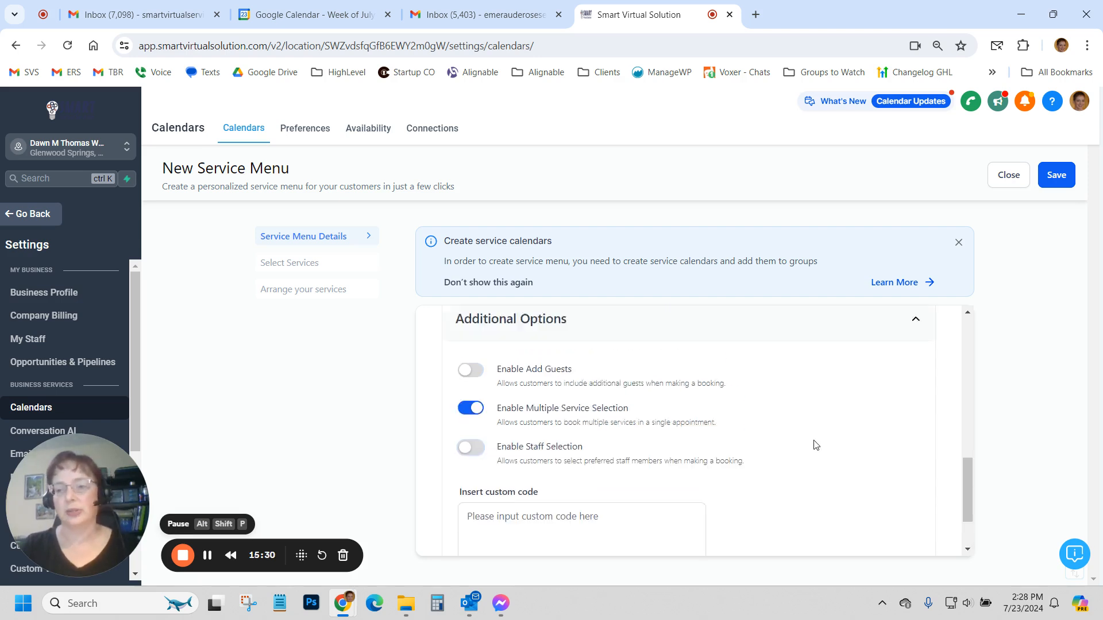
click(1056, 175)
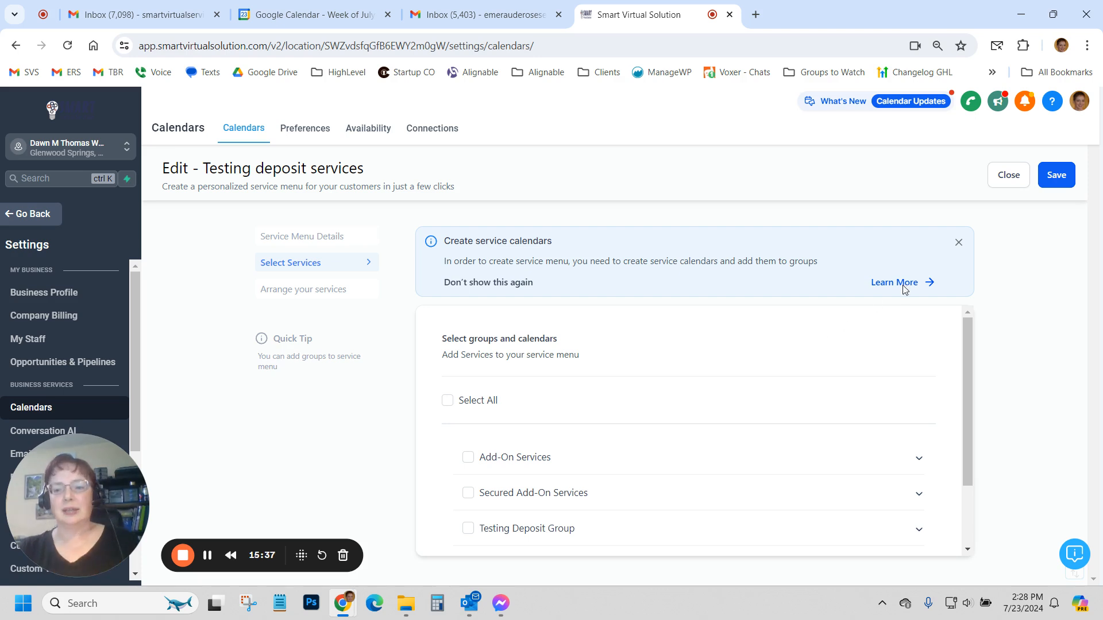
Step: Dismiss the service calendar tip, include the Testing Deposit Group and Add-On Services in the service menu, and save the selection
click(958, 242)
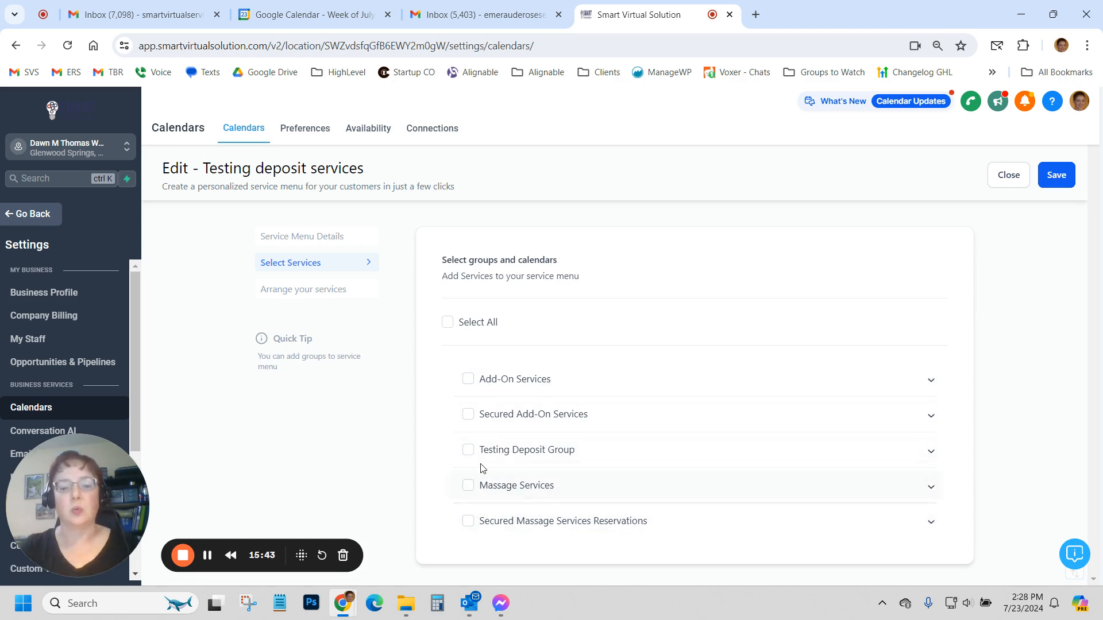
click(468, 451)
click(465, 450)
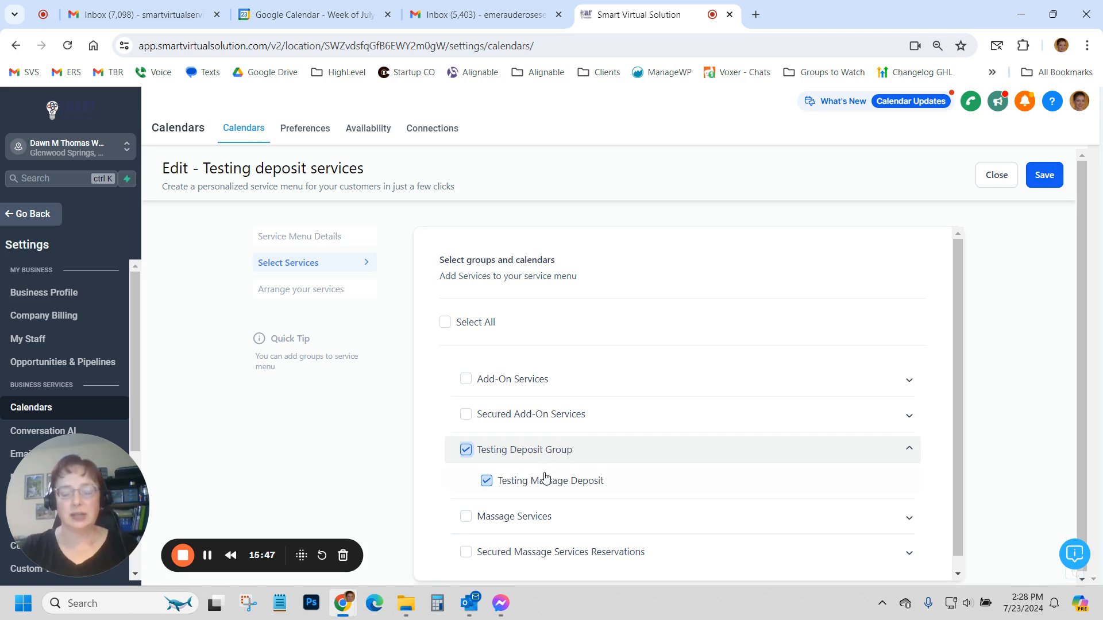
click(466, 380)
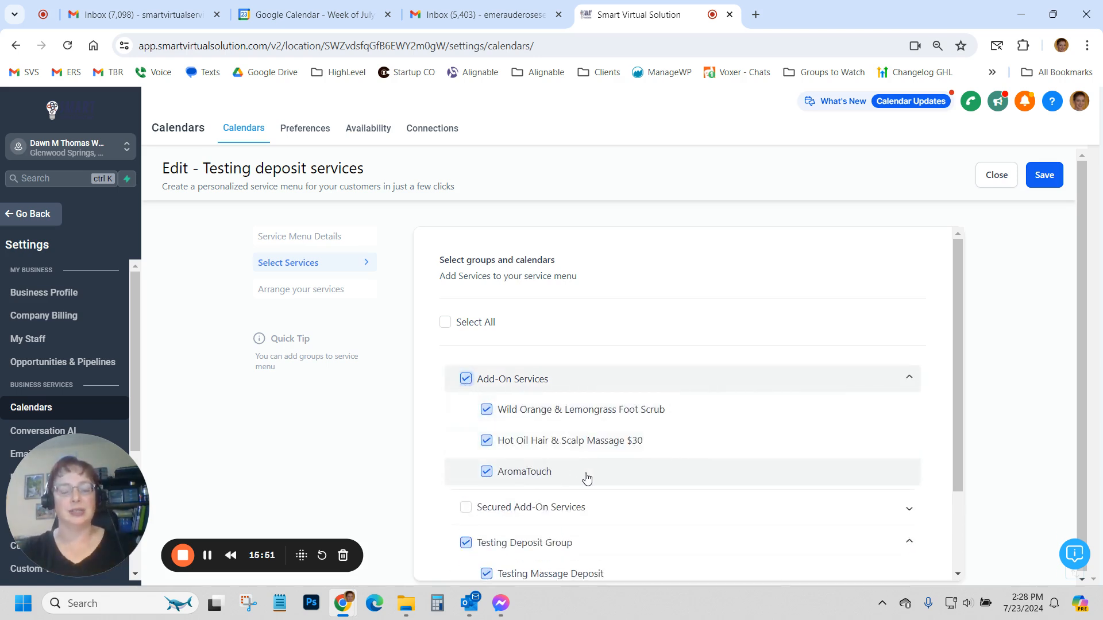
scroll(587, 478, down, 2)
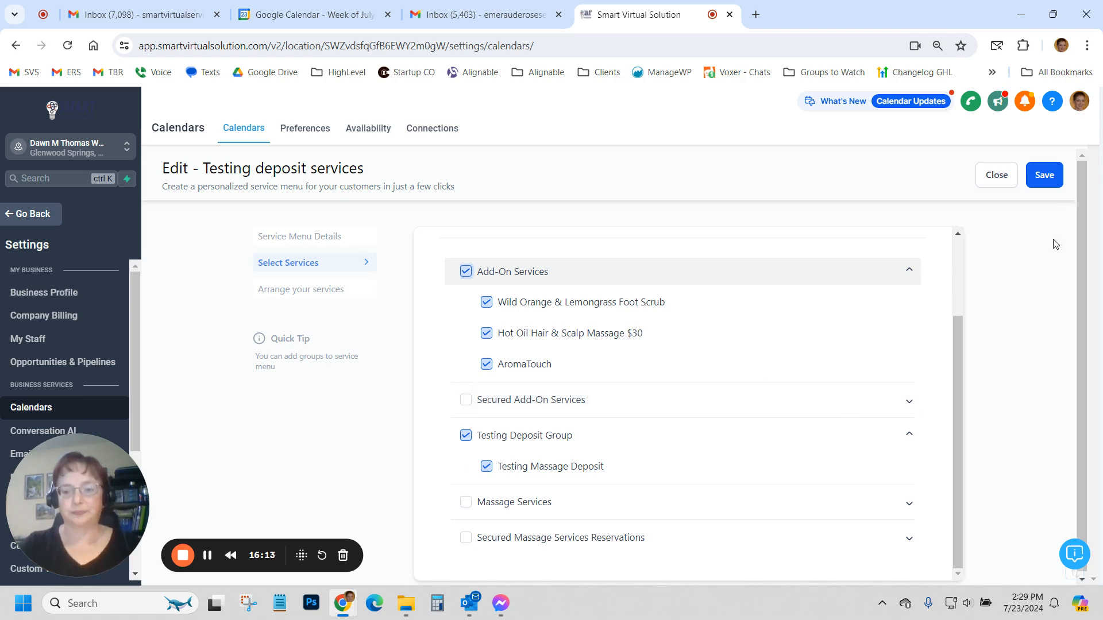
click(1037, 185)
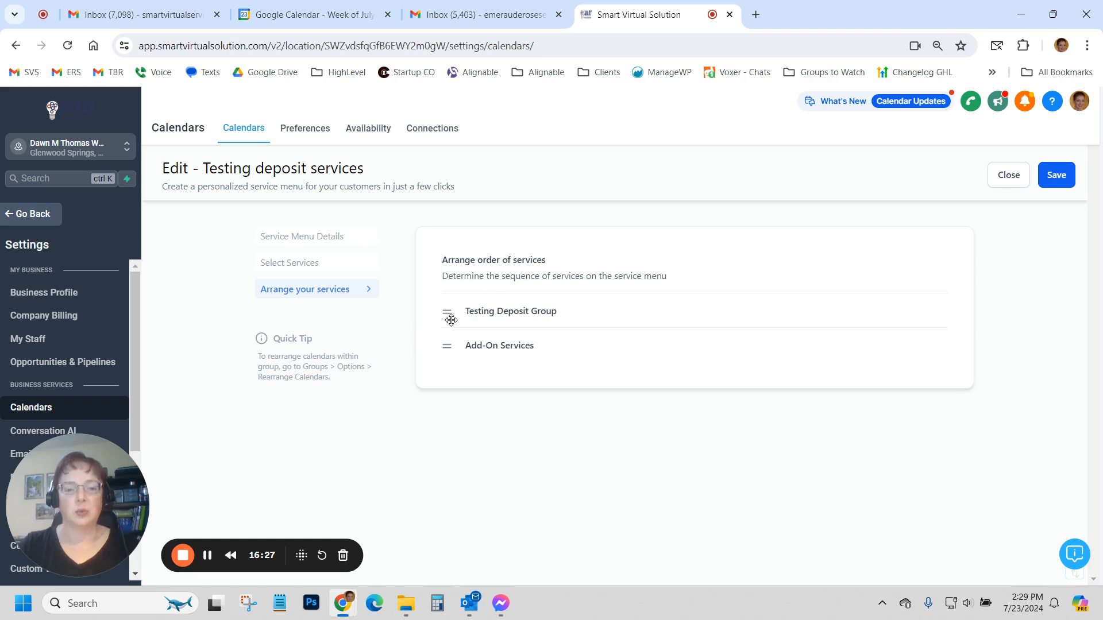
Step: Save the service order with Testing Deposit Group ahead of Add-On Services
mouse_move(441, 343)
mouse_down()
mouse_move(488, 323)
mouse_move(454, 358)
mouse_up()
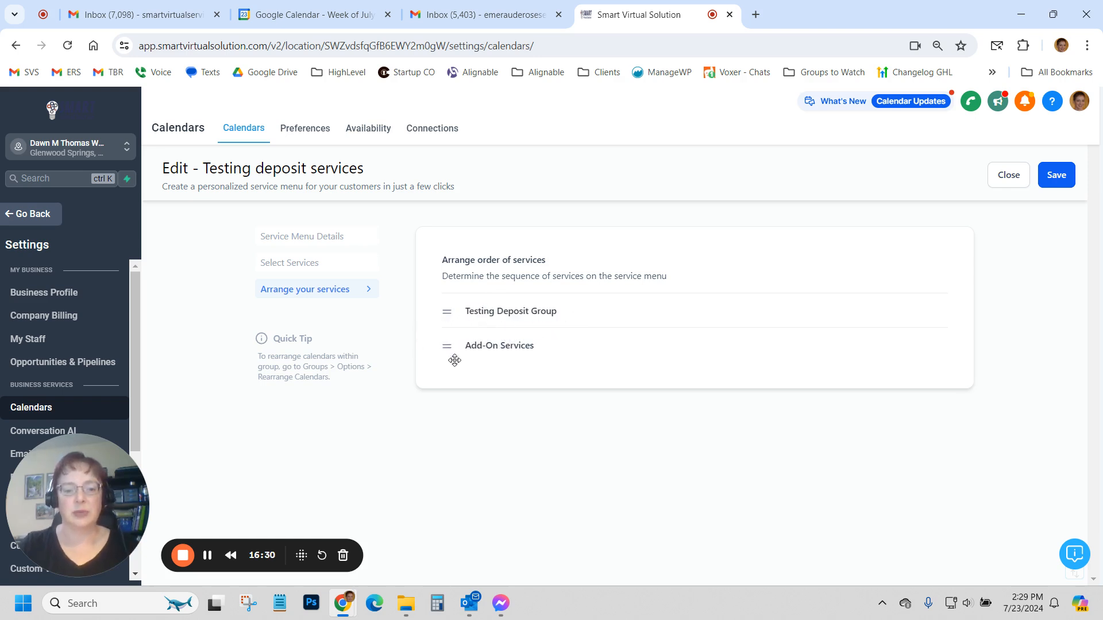
click(1057, 180)
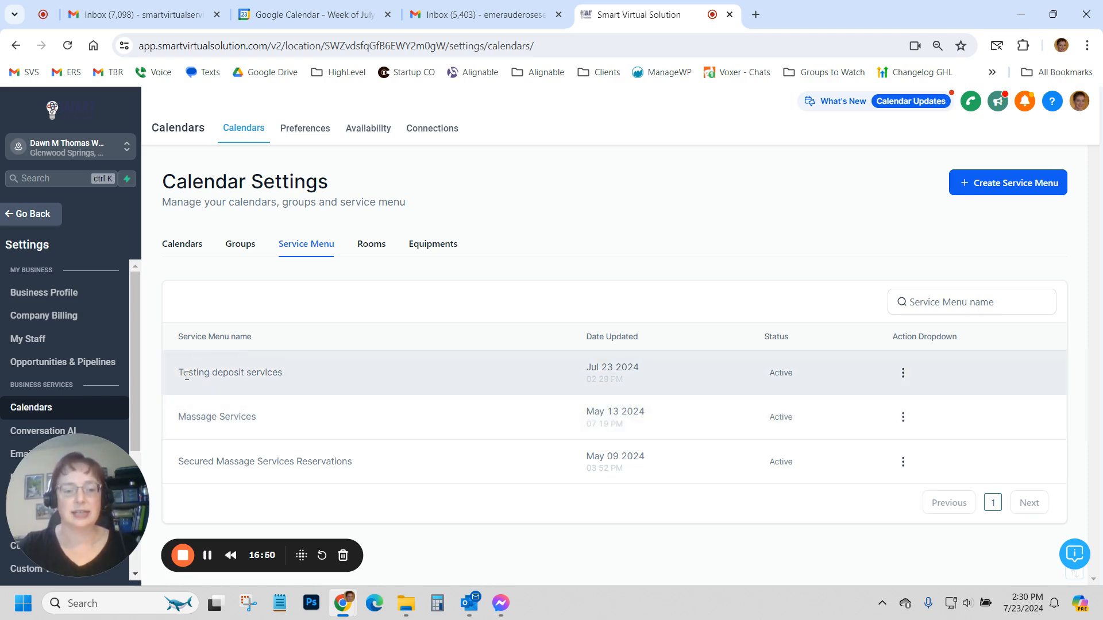
Step: Copy the scheduling link of the Testing deposit services menu and open it in a new browser tab
click(903, 373)
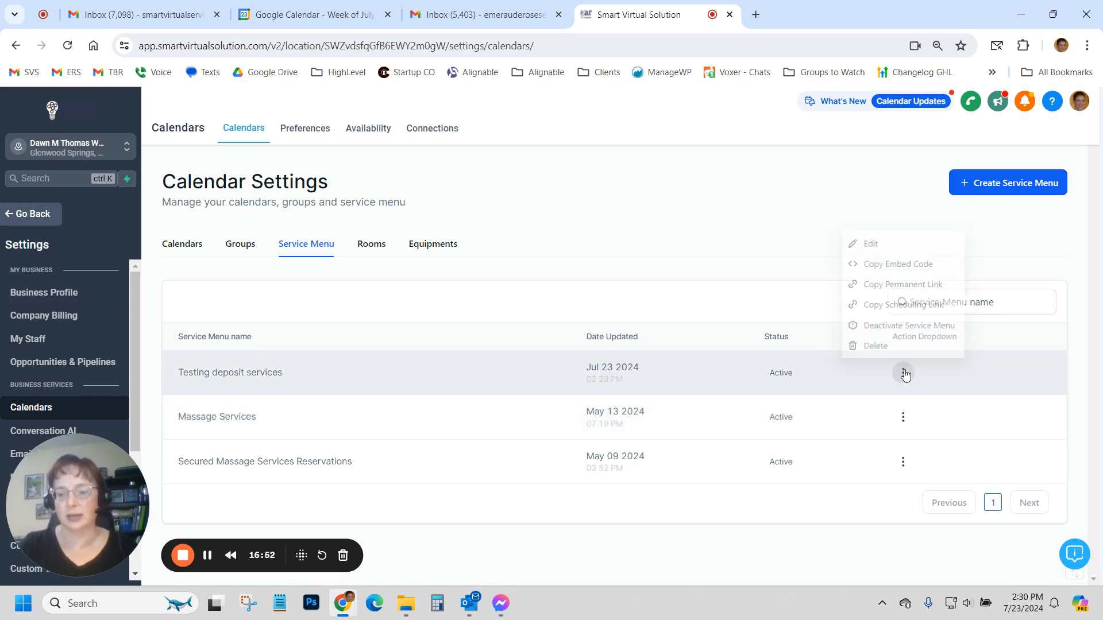
click(882, 301)
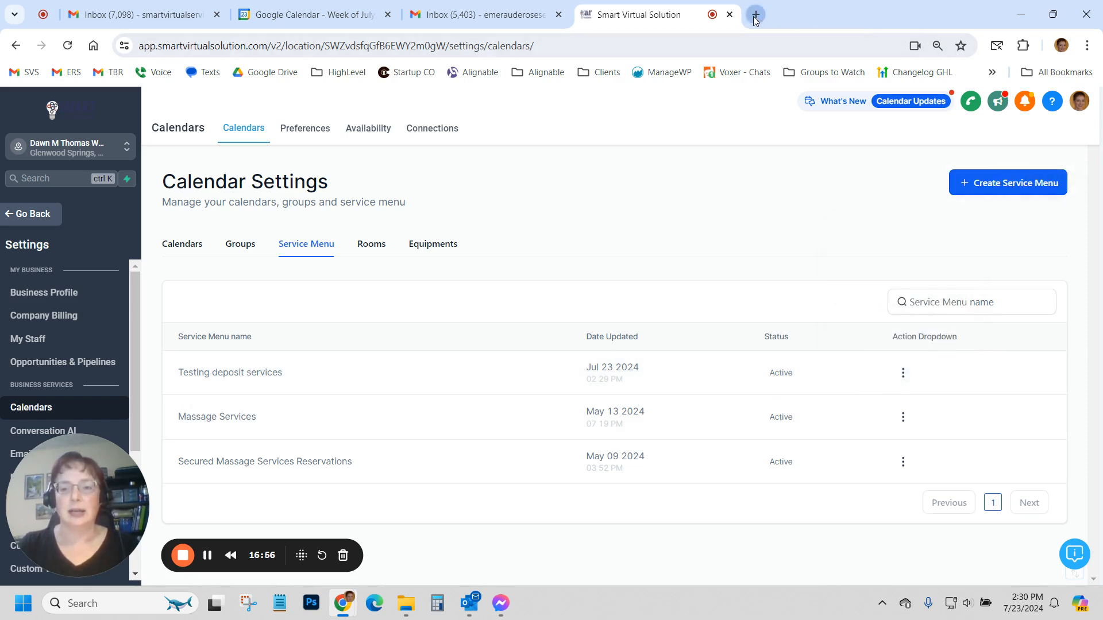
click(755, 15)
key(ctrl+v)
key(Return)
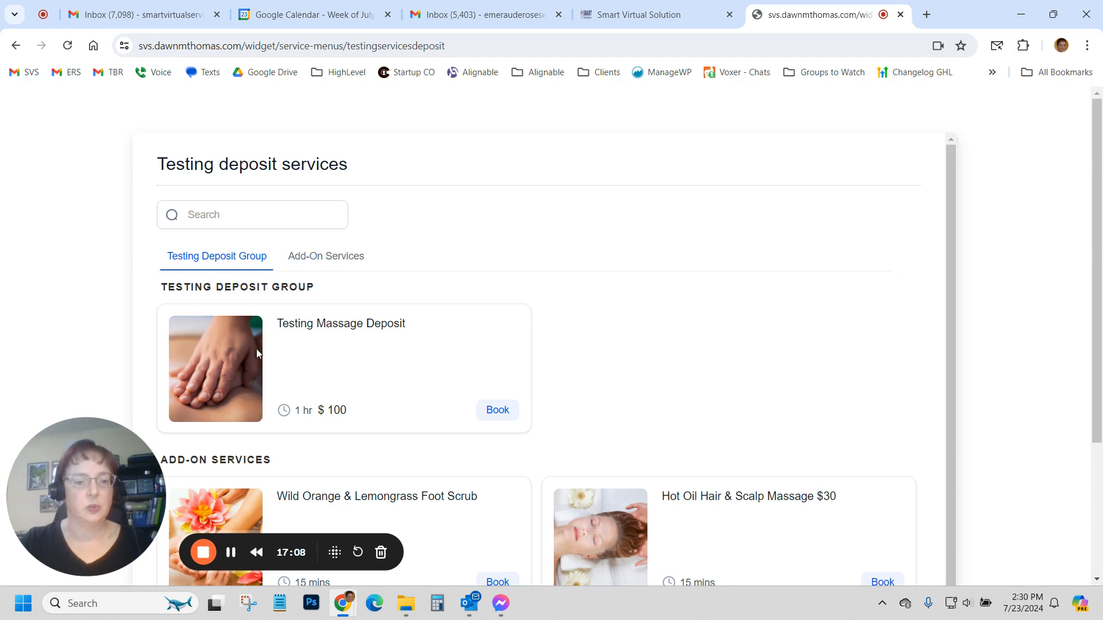
Step: Start a test booking of Testing Massage Deposit and add the Hot Oil Hair & Scalp Massage $30 service
scroll(406, 346, down, 1)
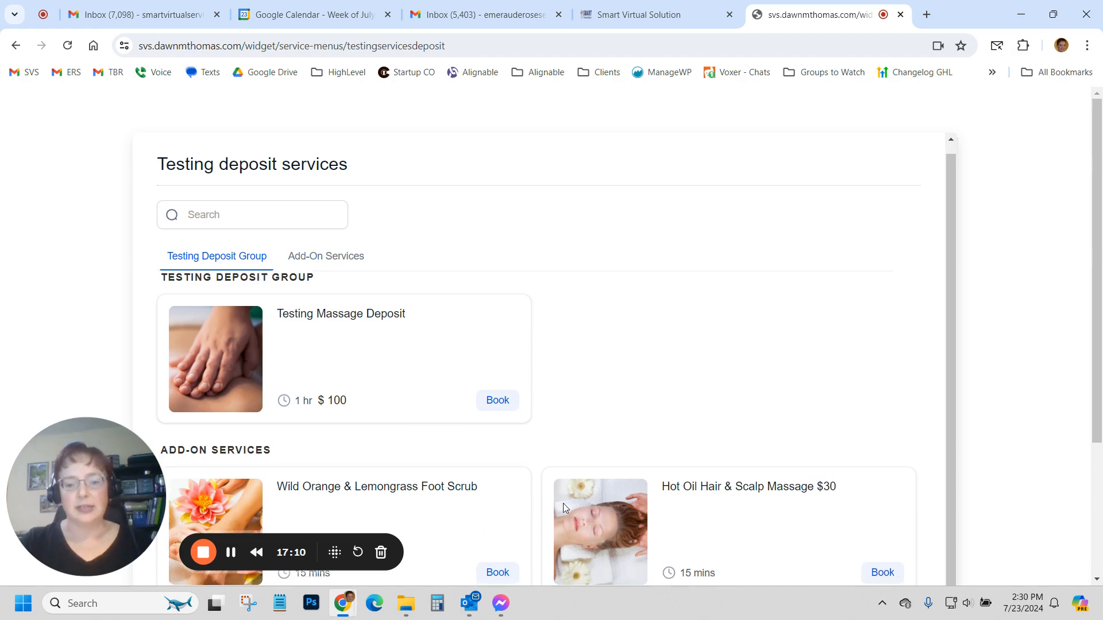
scroll(766, 383, down, 3)
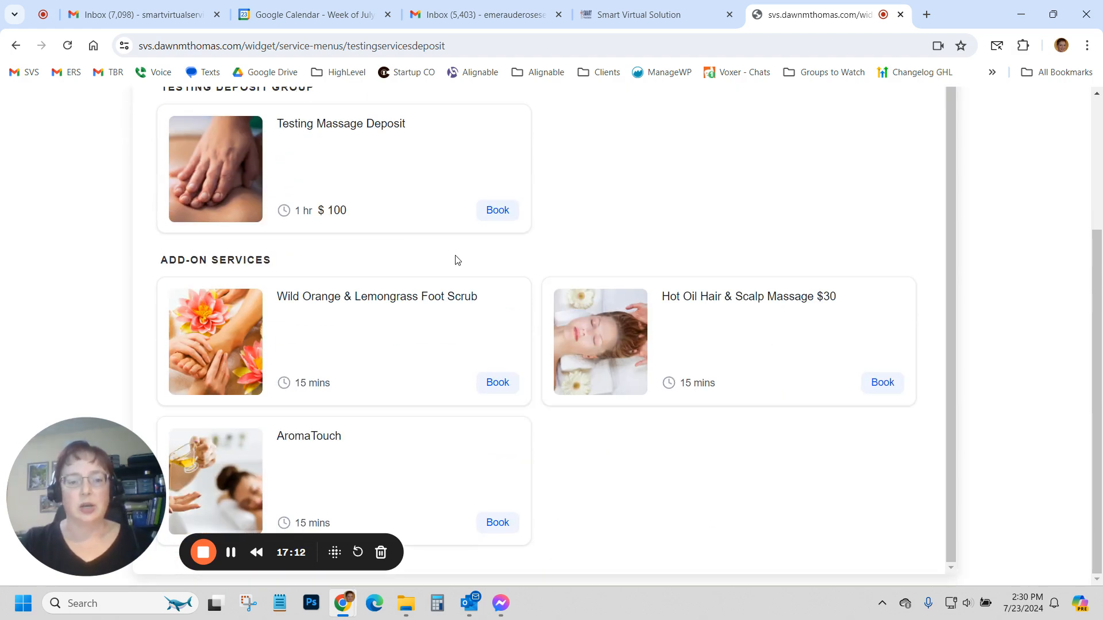
click(497, 211)
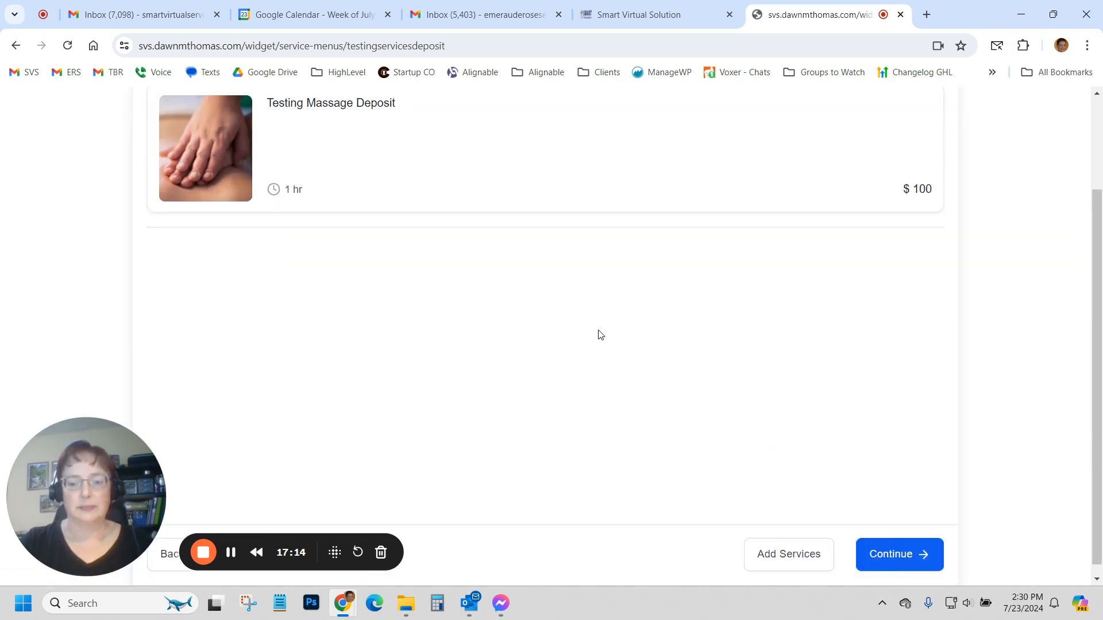
scroll(601, 335, down, 1)
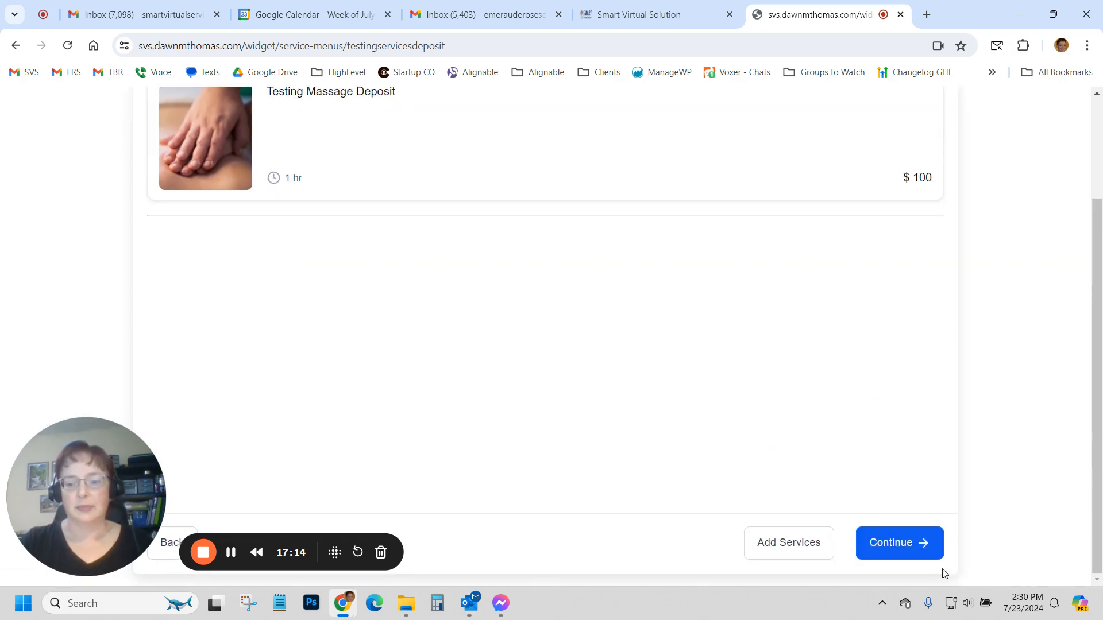
click(785, 546)
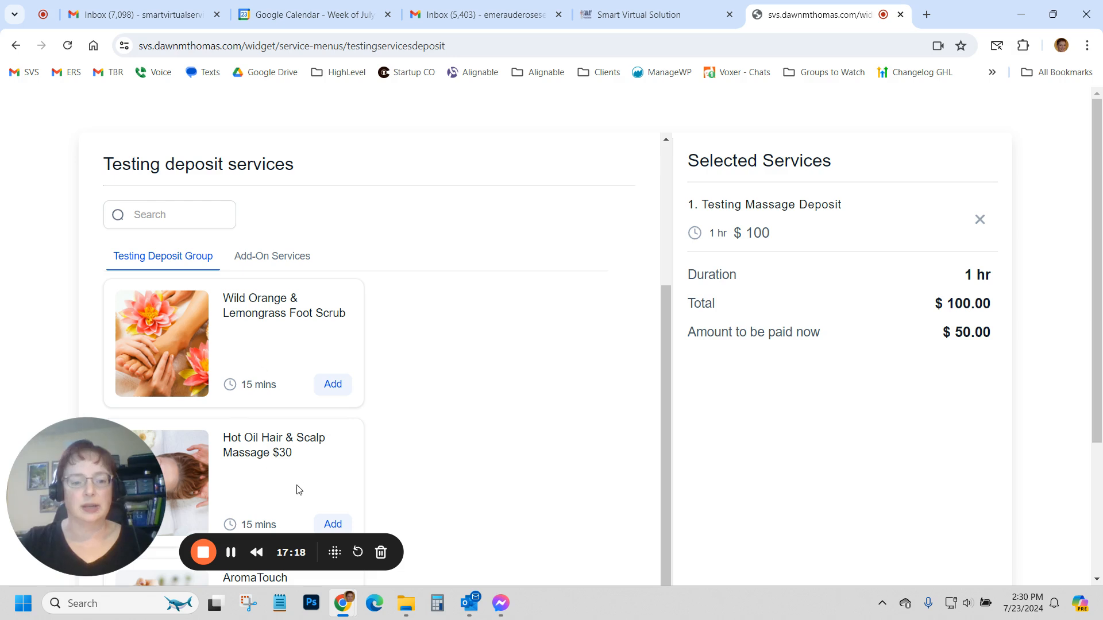
drag(71, 477, 71, 185)
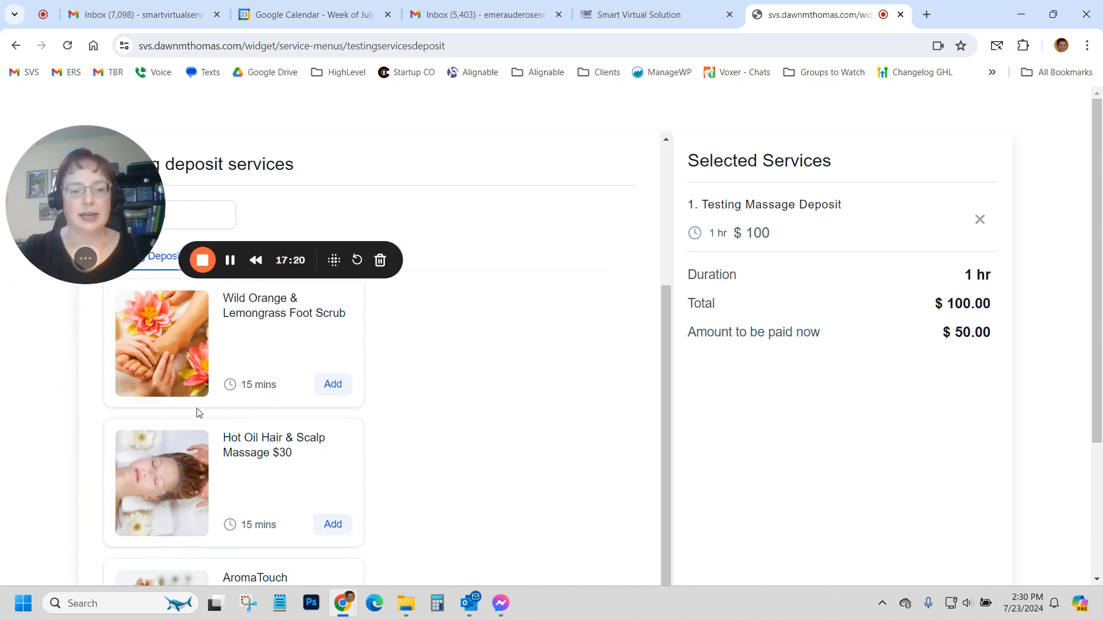
click(334, 525)
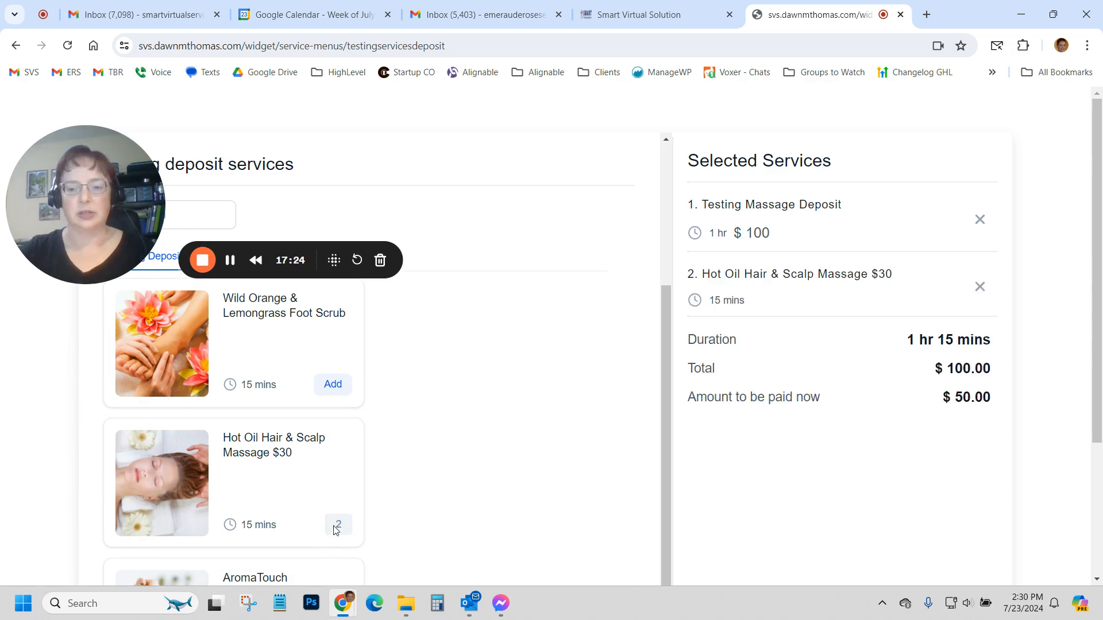
Step: Confirm the selected services, check the available dates and times, and close the booking page without booking
scroll(856, 379, down, 3)
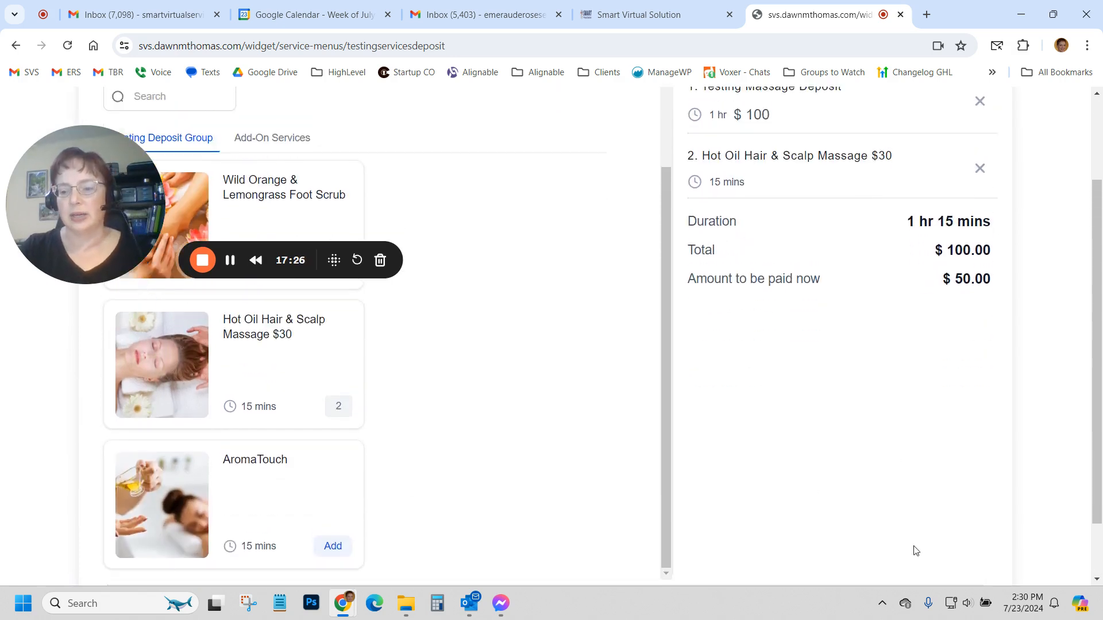
click(925, 543)
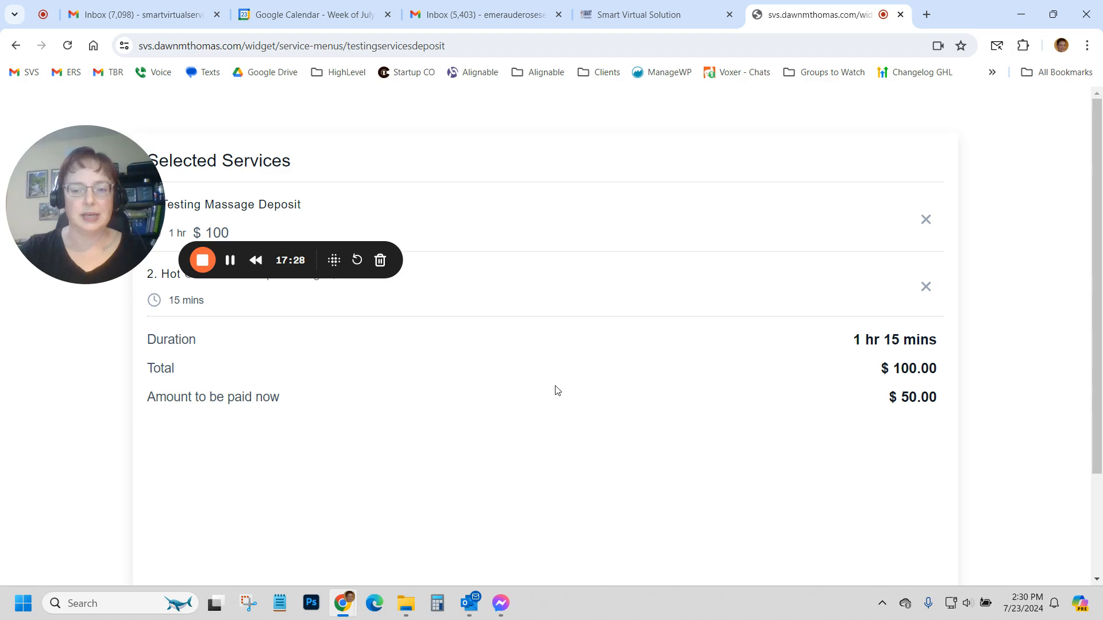
scroll(617, 388, down, 2)
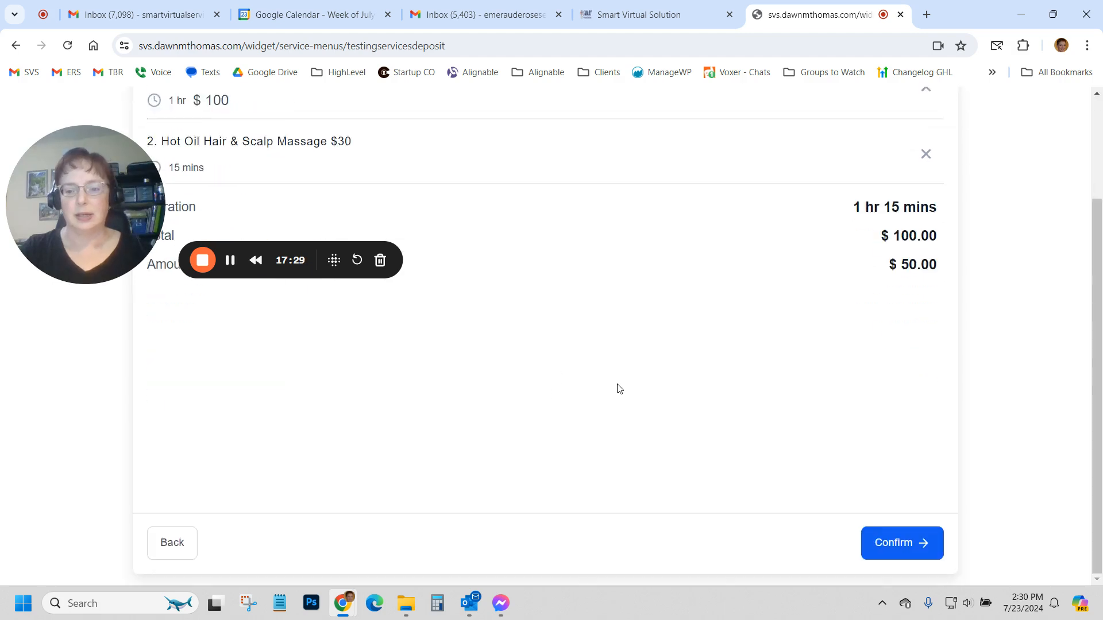
click(901, 545)
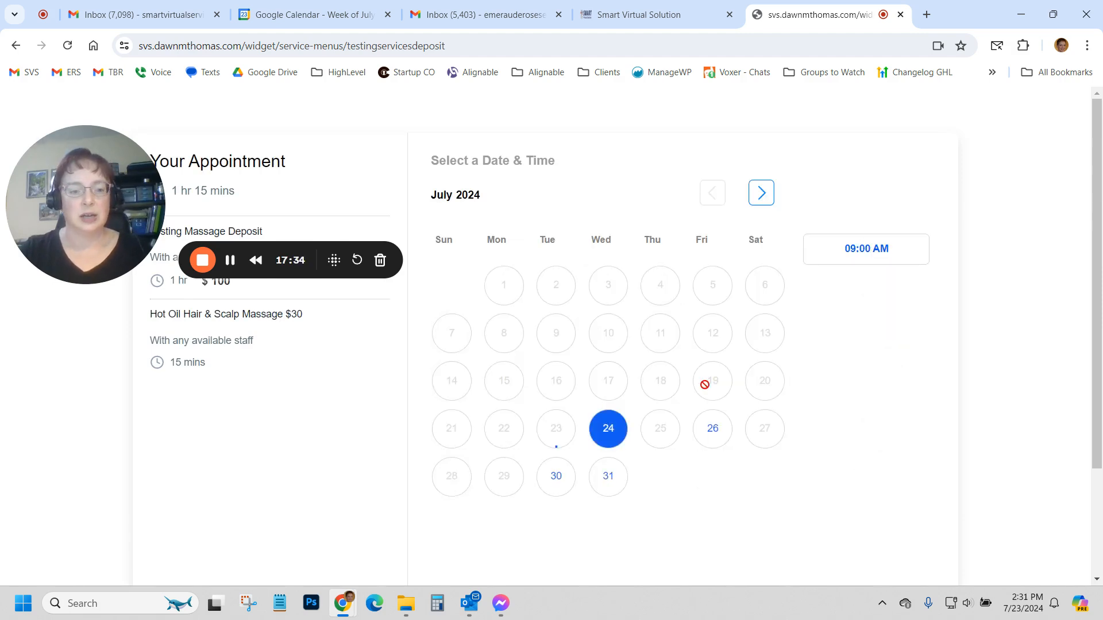
scroll(705, 385, down, 2)
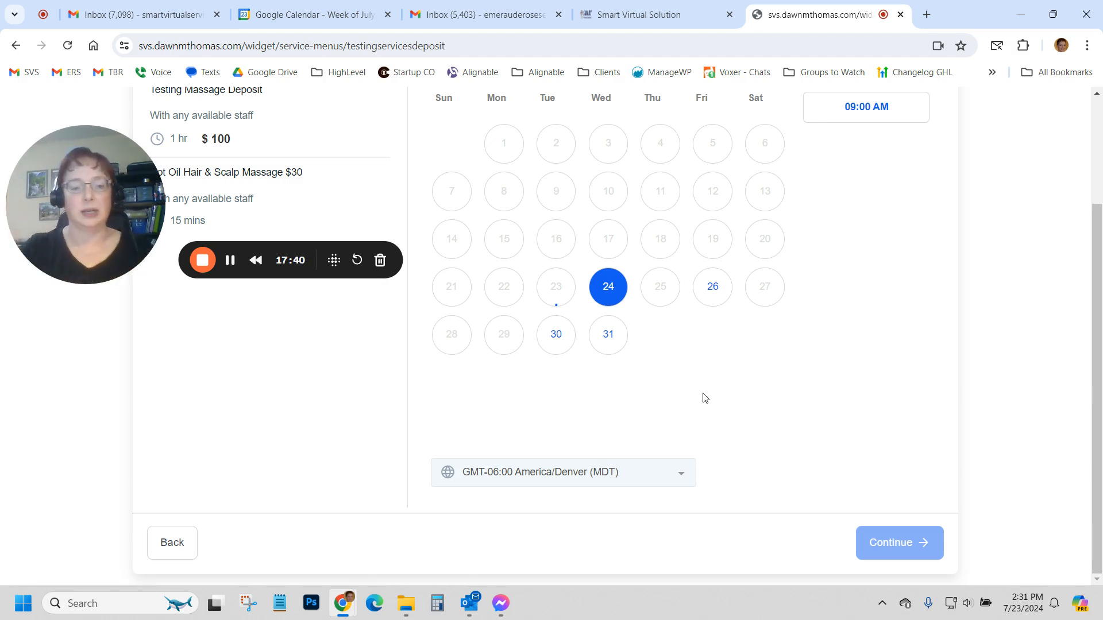
drag(87, 199, 80, 437)
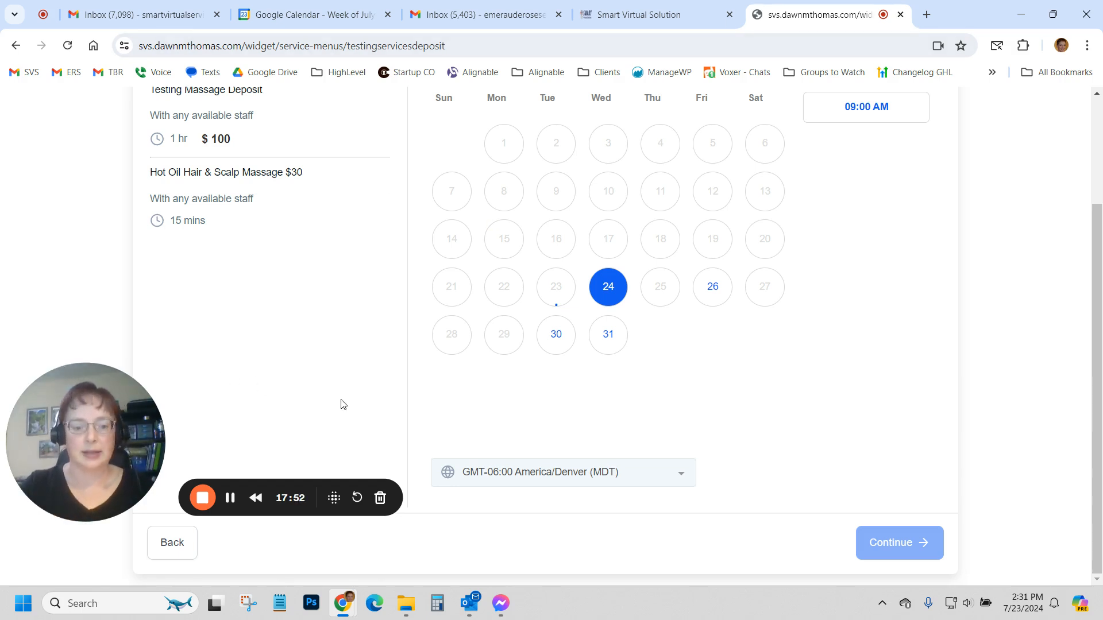
key(ctrl+w)
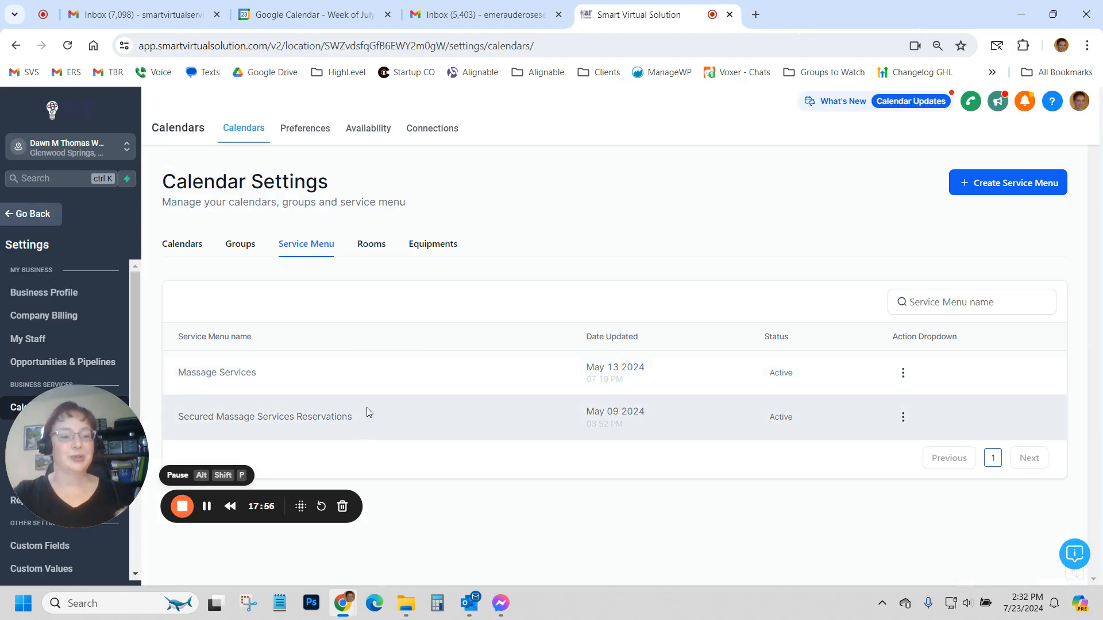
click(239, 246)
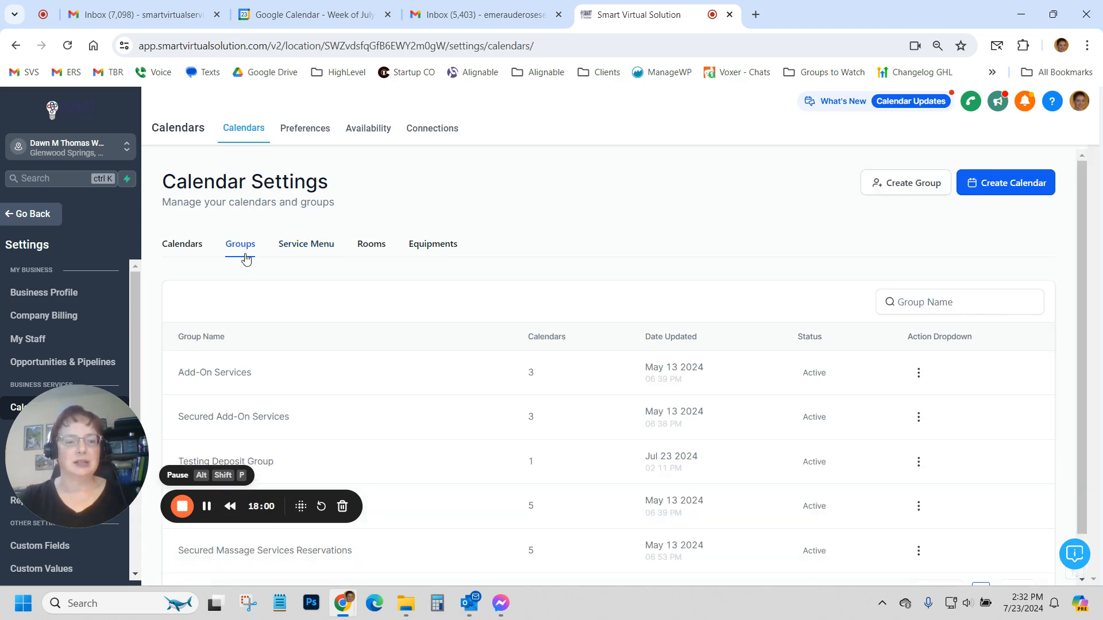
scroll(396, 374, down, 2)
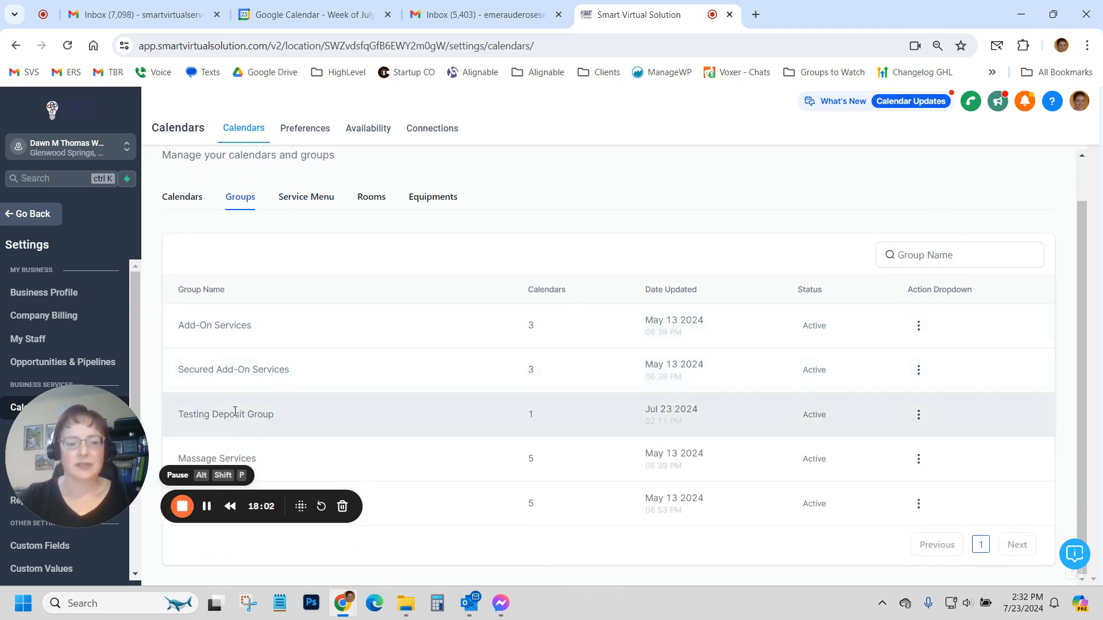
click(919, 420)
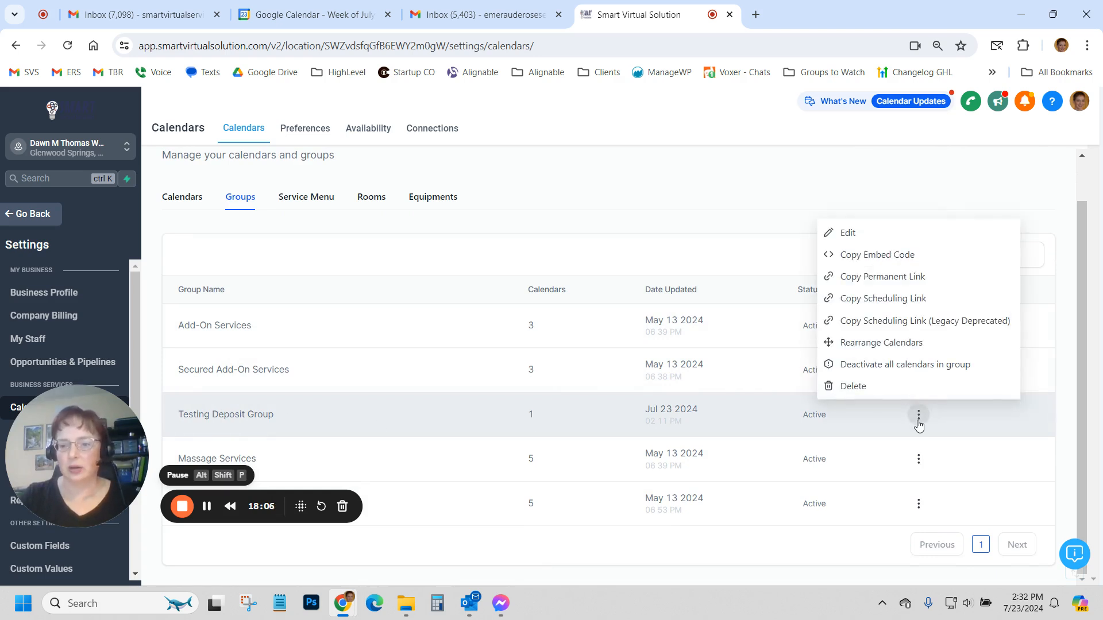
click(845, 233)
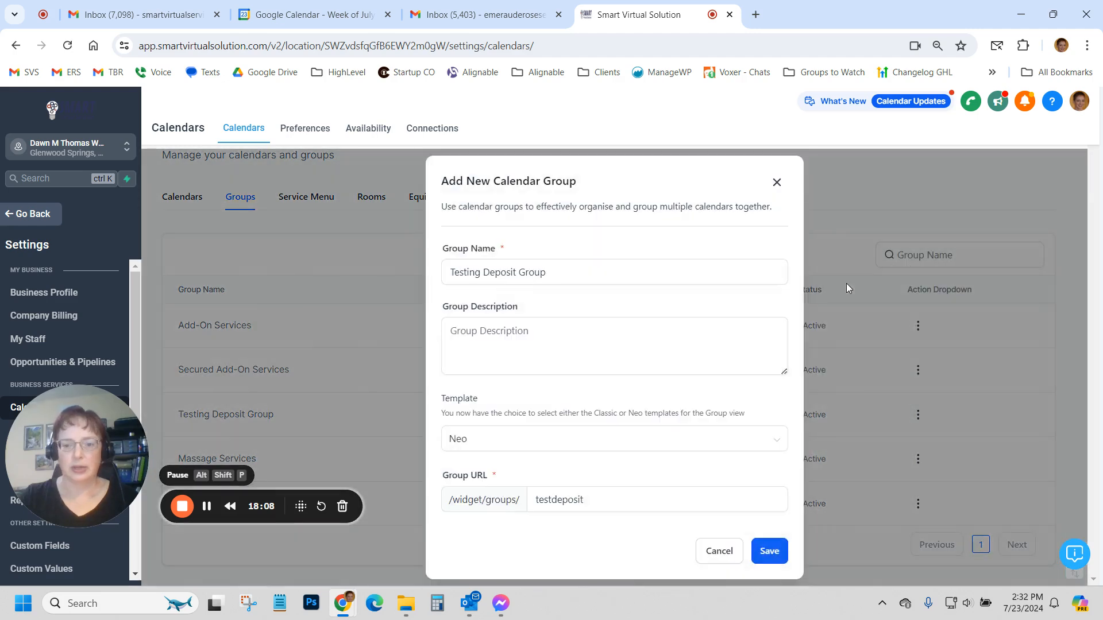
click(778, 183)
Step: Filter the calendar list to show only calendars in the Testing Deposit Group
click(198, 194)
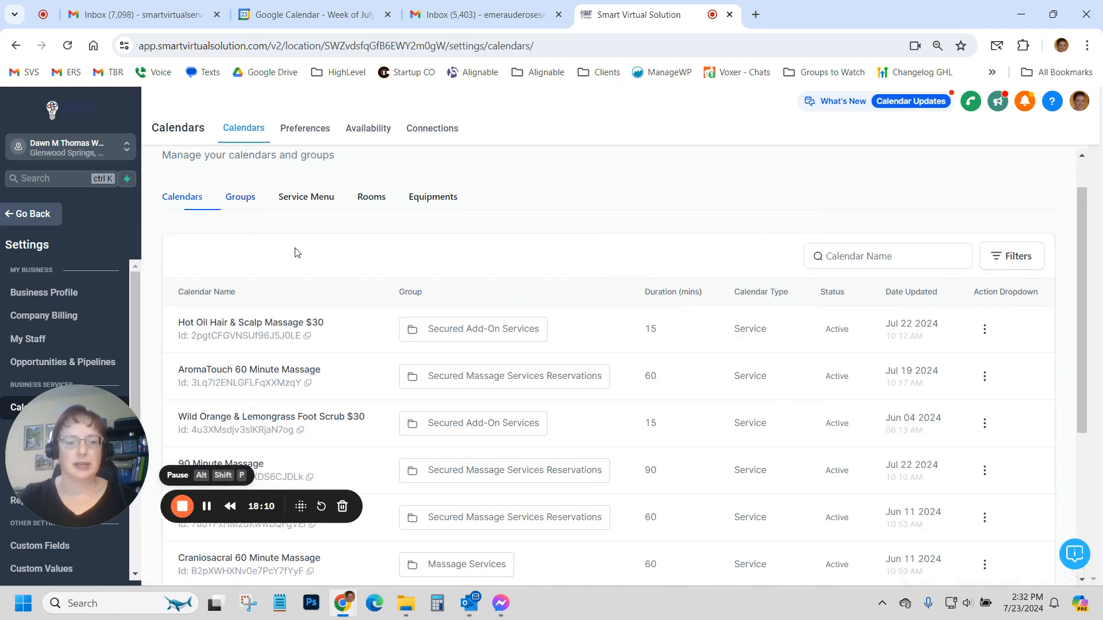
scroll(624, 329, down, 4)
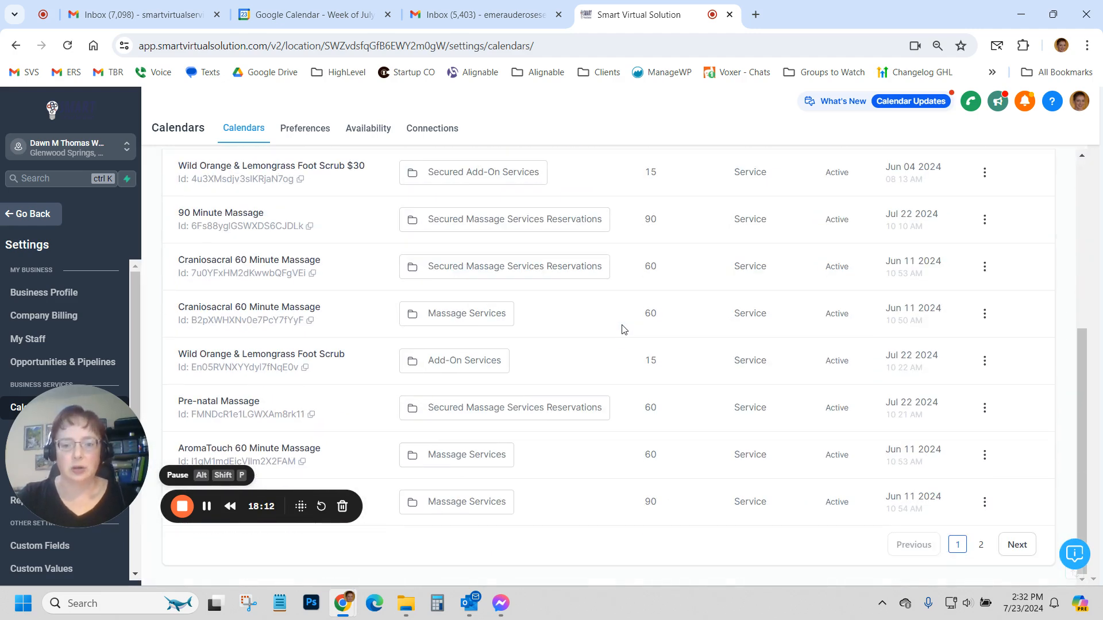
scroll(624, 329, up, 5)
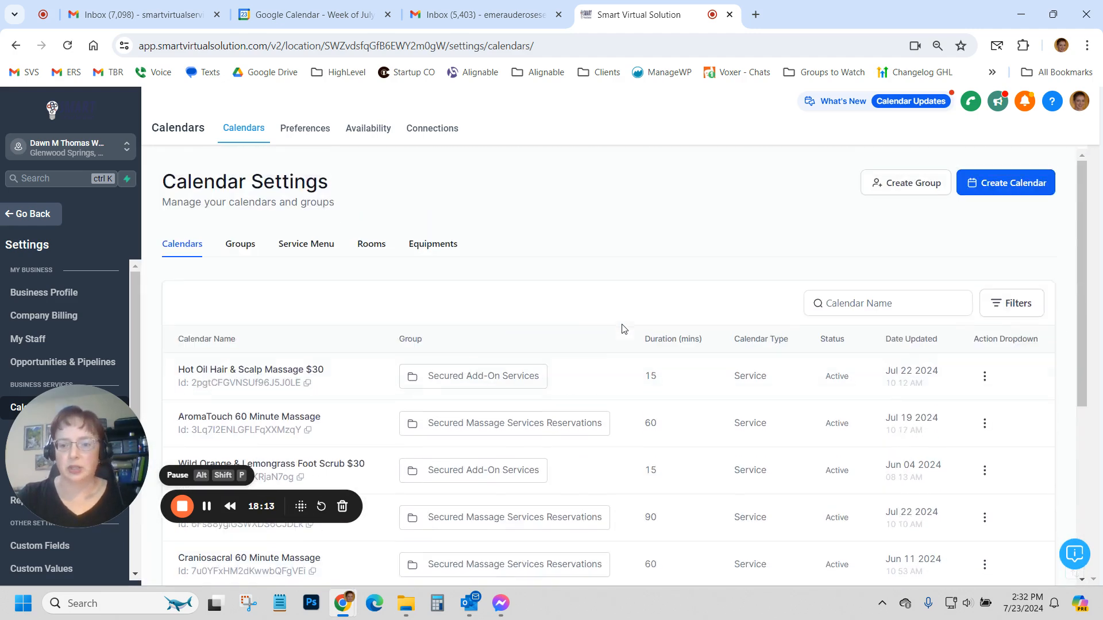
click(1020, 312)
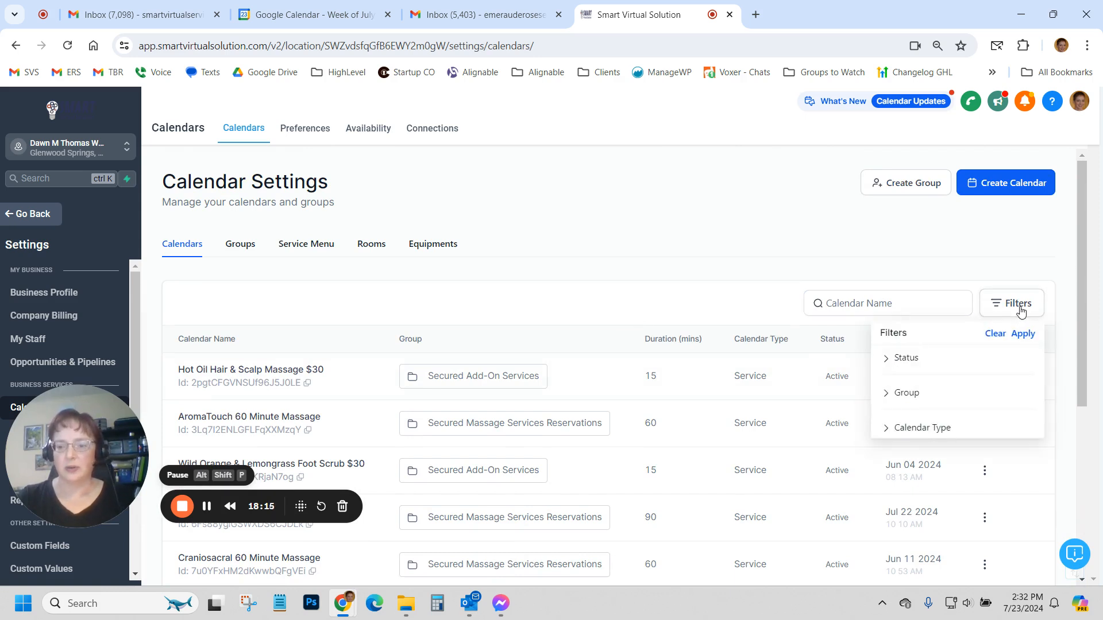
click(894, 402)
click(926, 432)
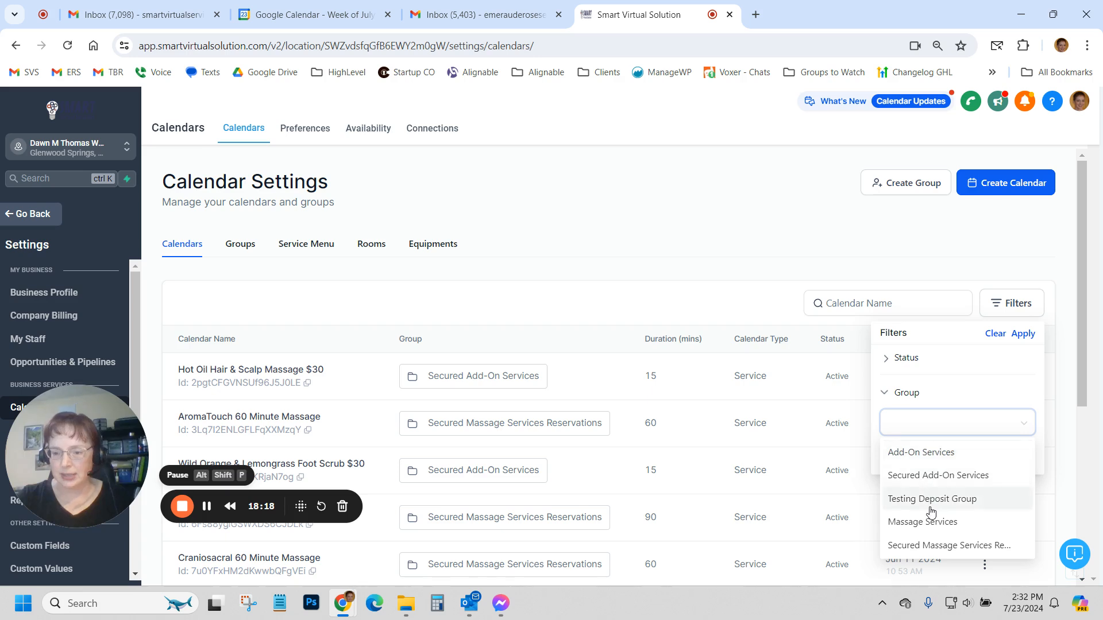
click(931, 499)
click(1022, 334)
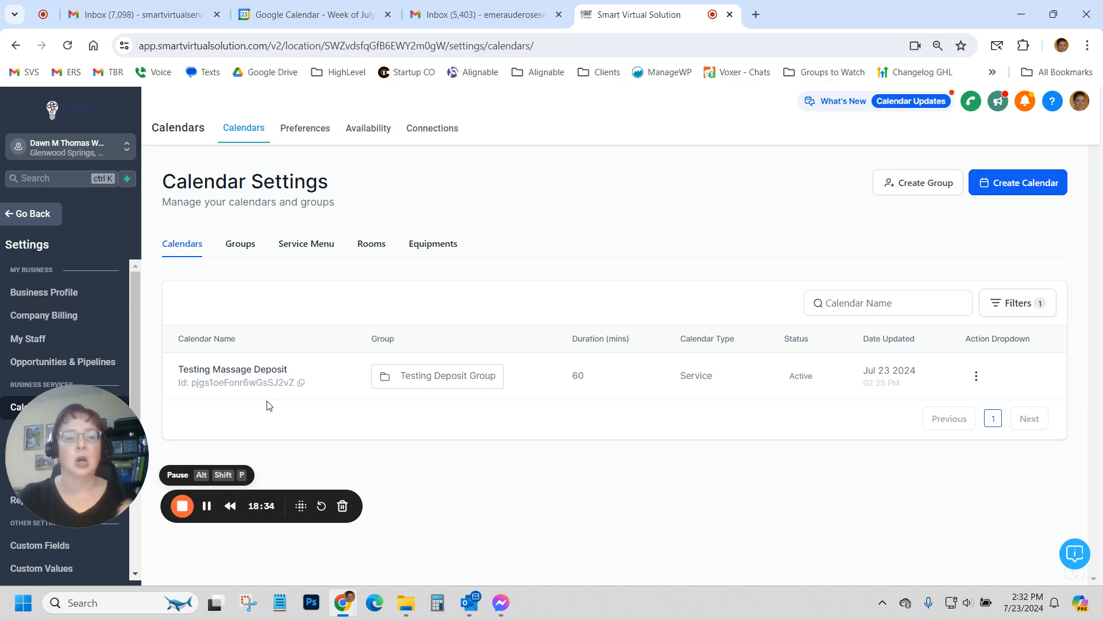
Step: Duplicate the Testing Massage Deposit calendar and confirm the duplication
click(976, 377)
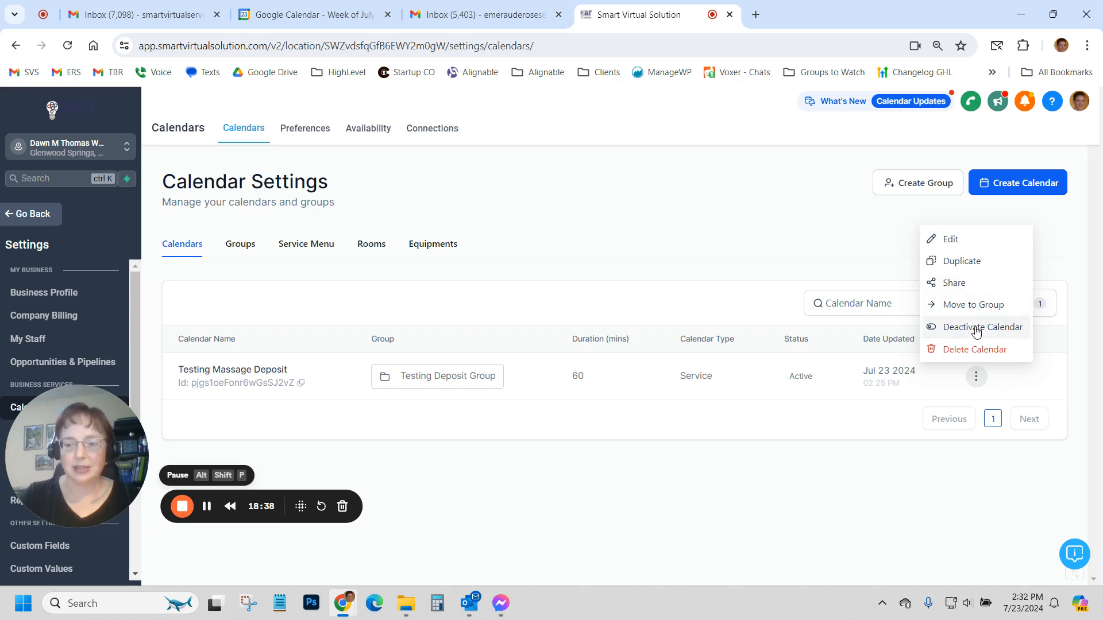
click(967, 264)
click(748, 417)
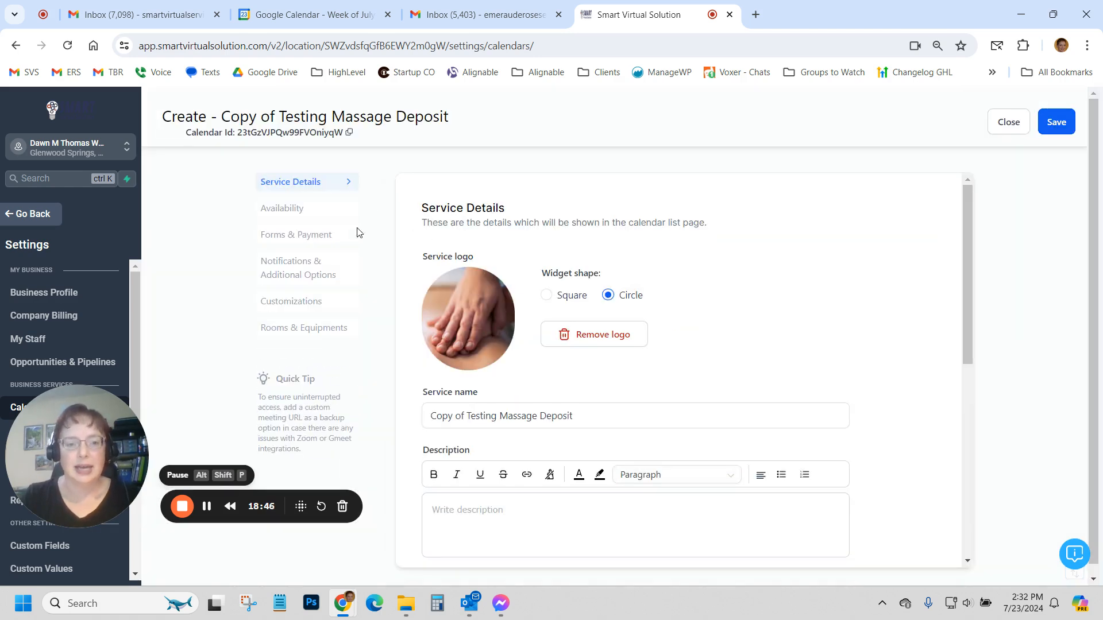
Step: Change the duplicated calendar's service name to "90 min Testing Massage Deposit" and check its remaining service details
click(444, 418)
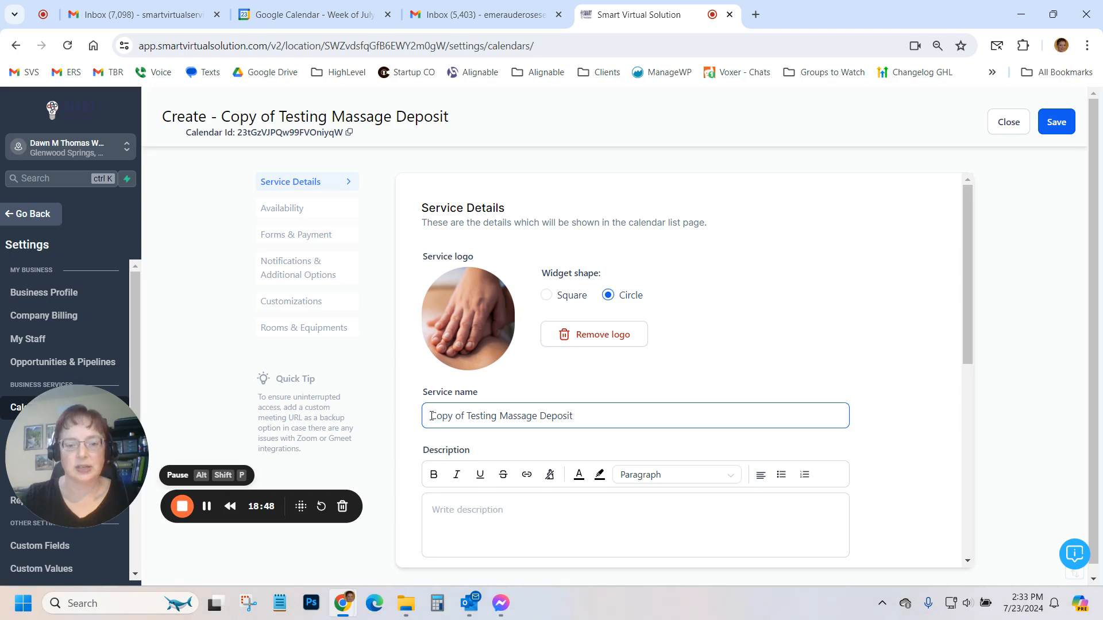
drag(431, 415, 456, 420)
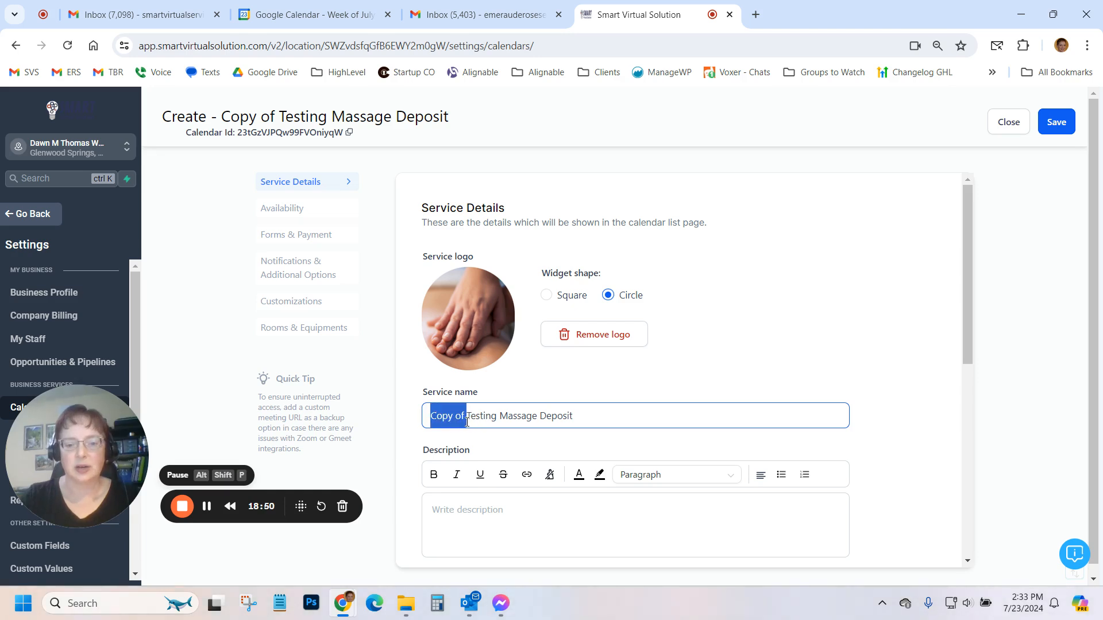
text(90 )
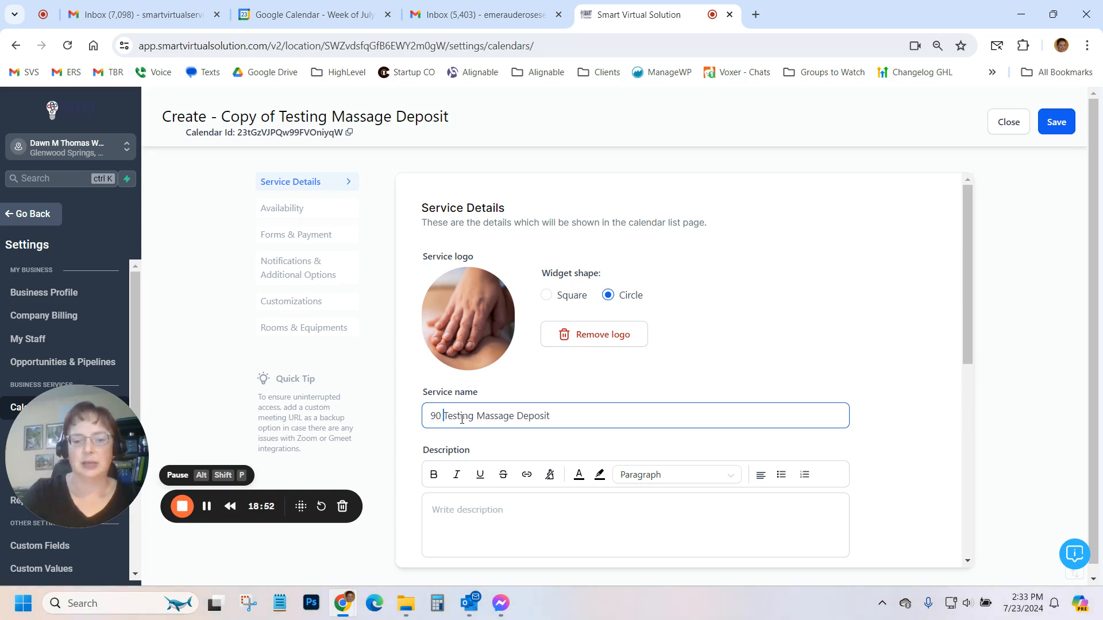
text(min)
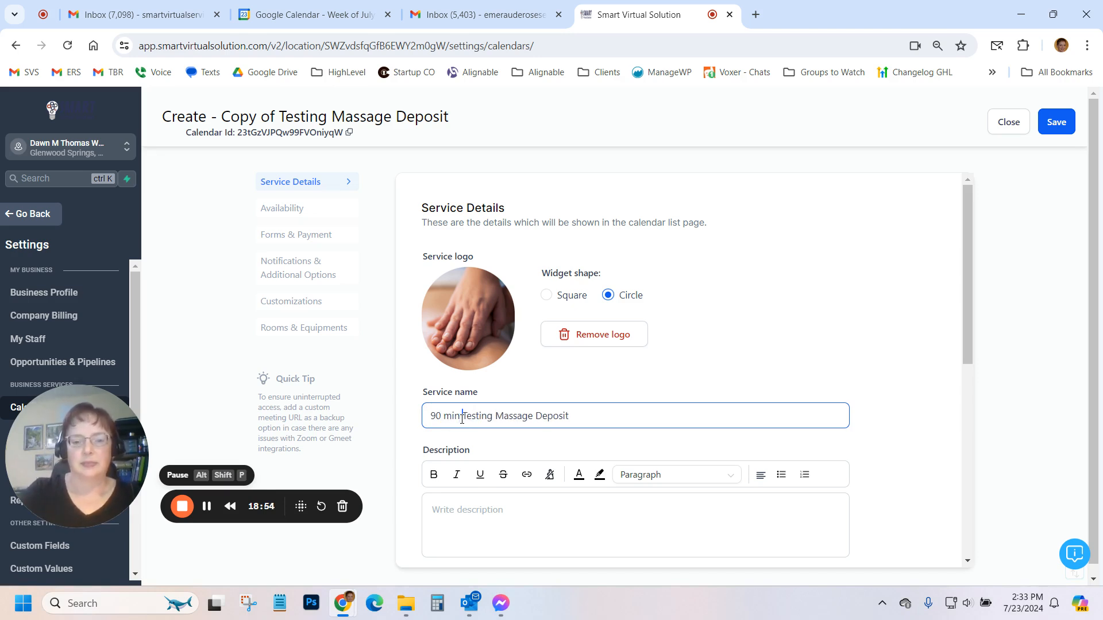
scroll(764, 381, down, 4)
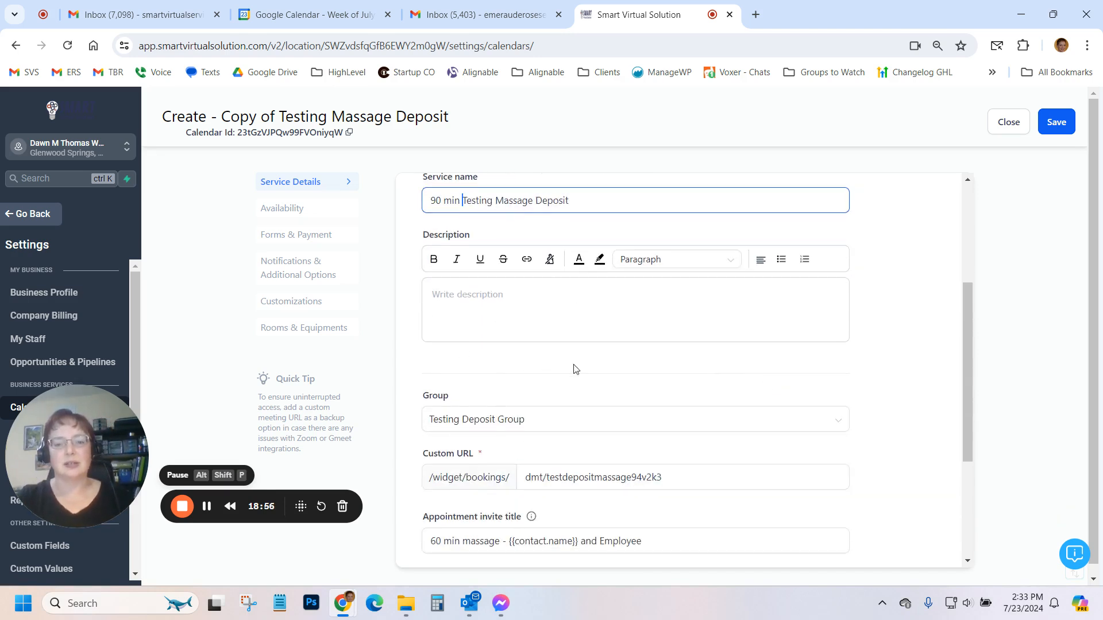
scroll(582, 339, down, 4)
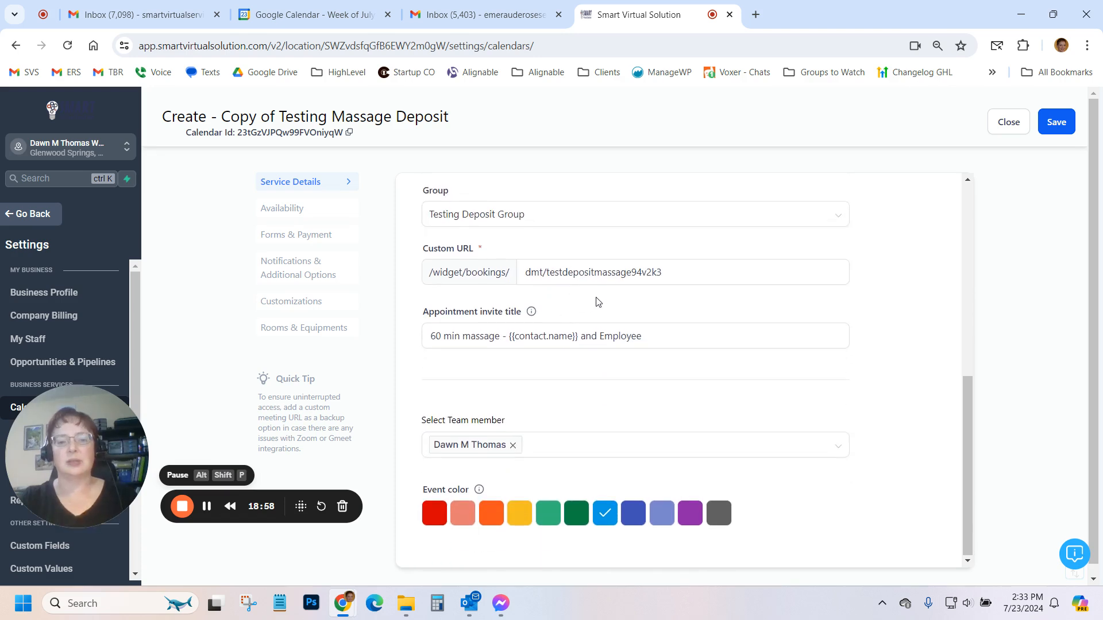
Step: Open the appointment invite title for editing and look over the duplicated calendar's service details
click(433, 344)
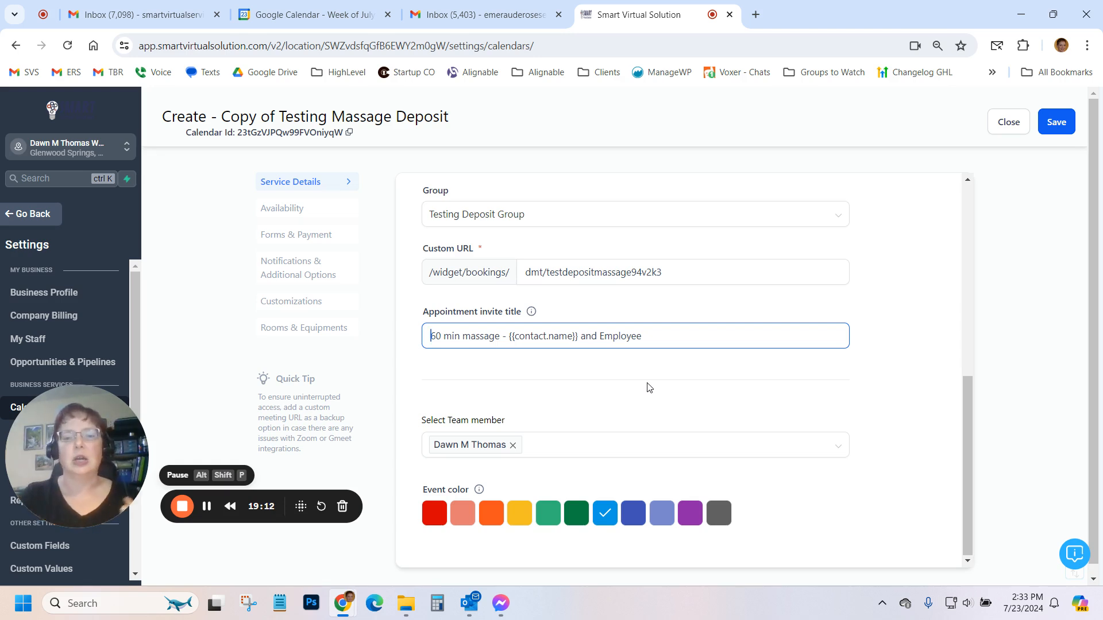
scroll(648, 388, up, 10)
scroll(649, 388, down, 10)
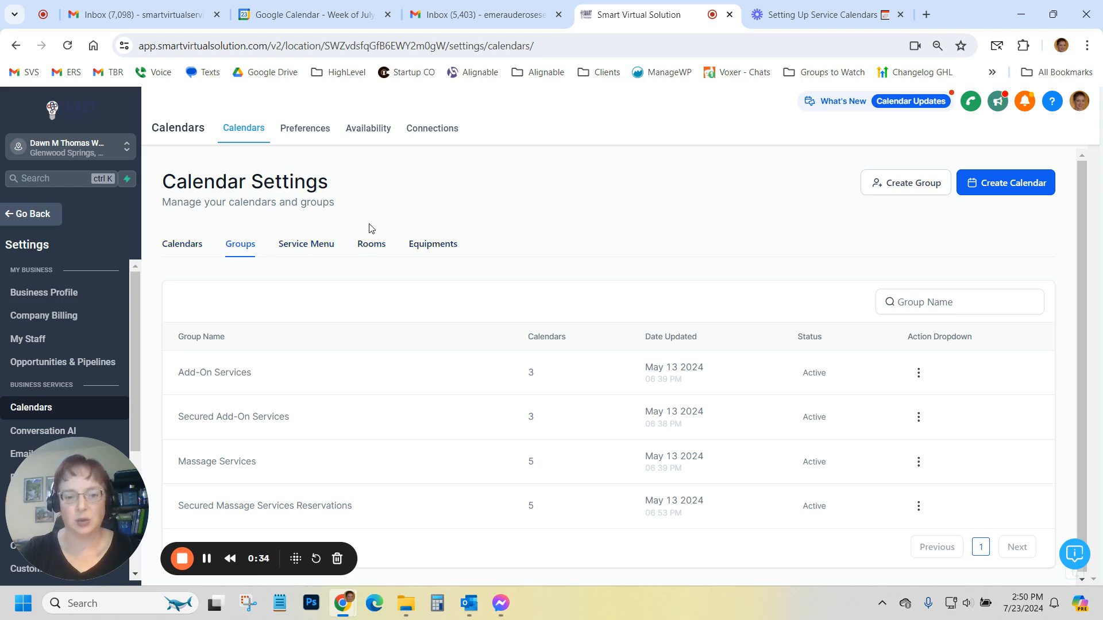
Step: Start a new room named "Room 1" with the description "massage room 1" and a total capacity of 1
click(372, 245)
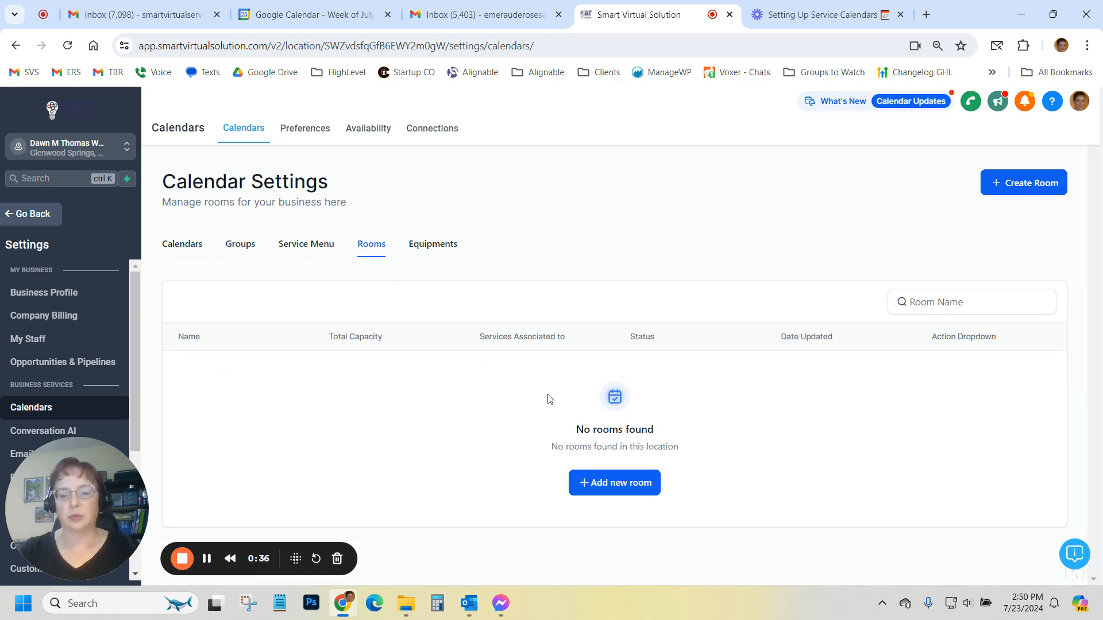
click(626, 491)
click(575, 281)
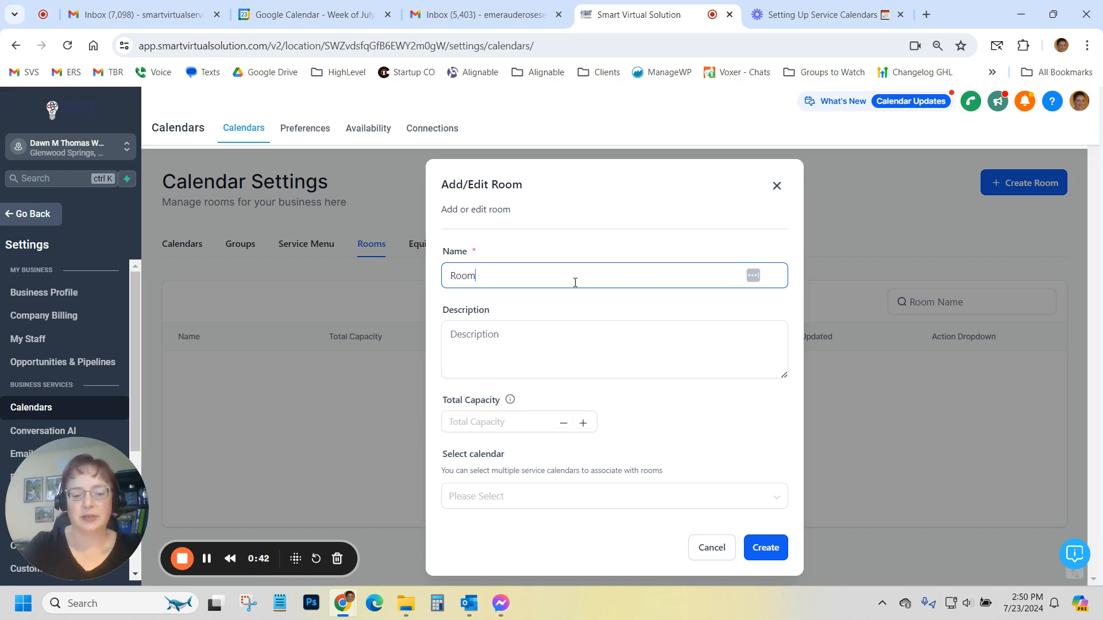
click(565, 345)
text(massage room 1)
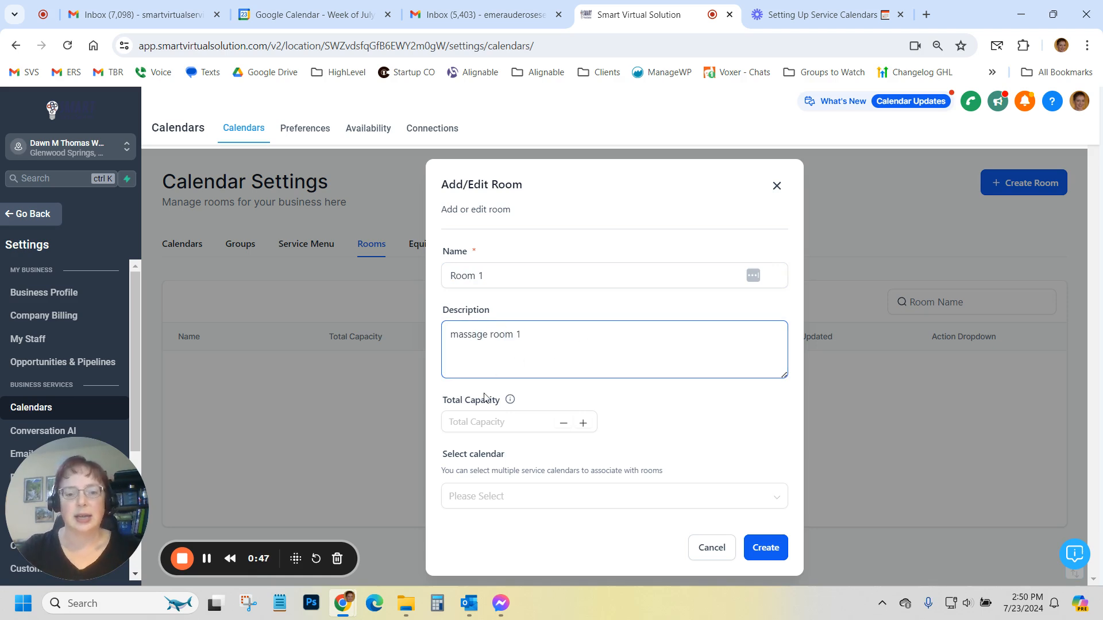
click(499, 422)
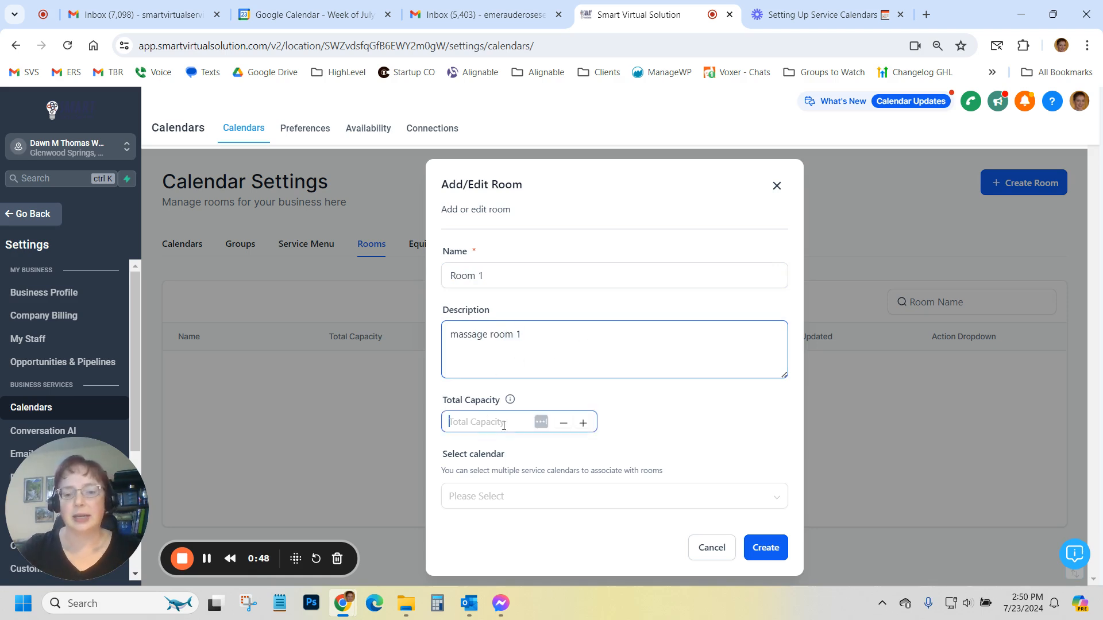
text(1)
Step: Check the service calendars that can be associated with the room, then create the room without selecting any
click(727, 496)
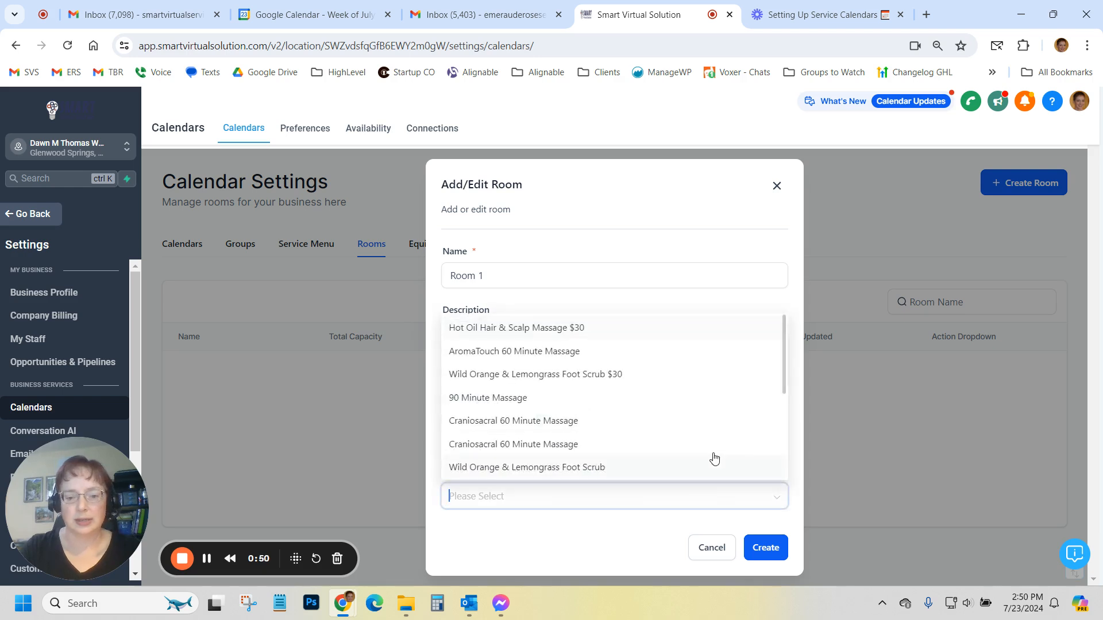
click(701, 259)
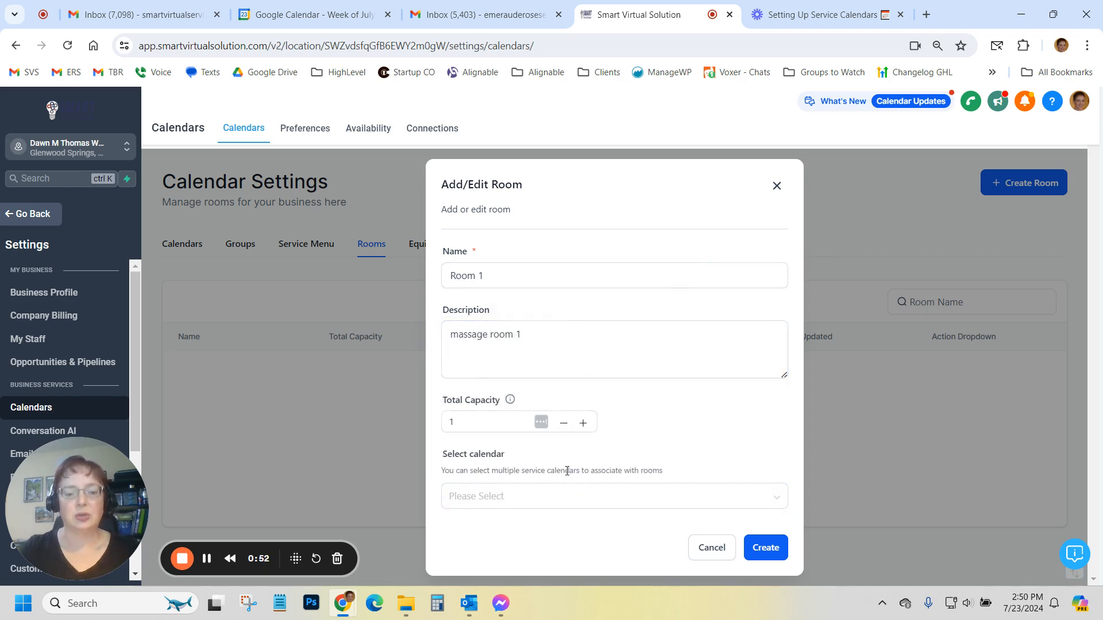
click(589, 497)
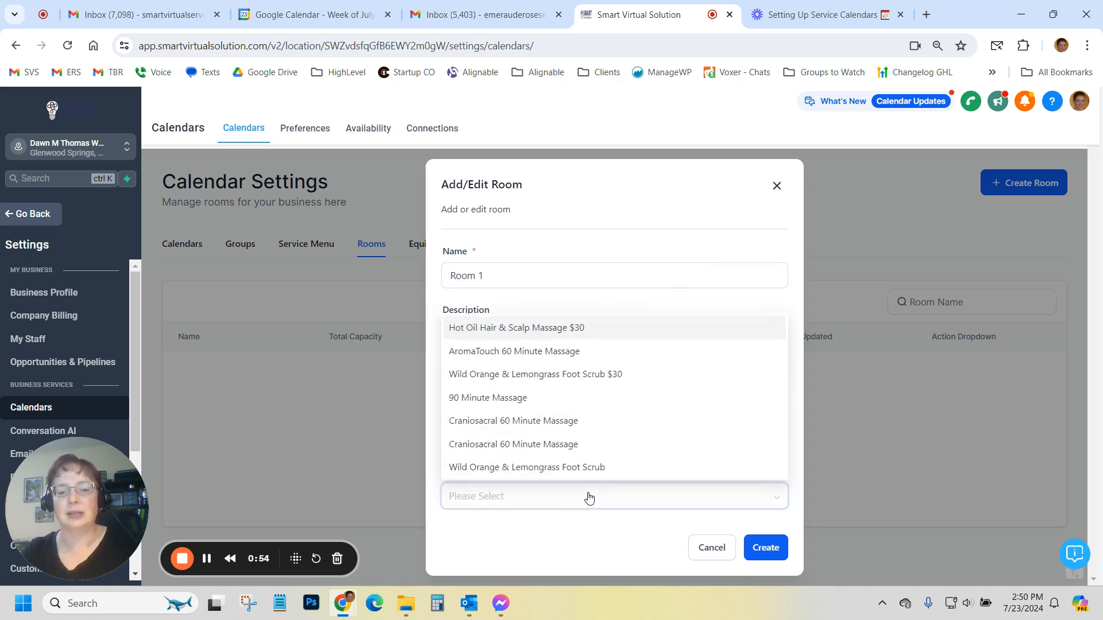
scroll(634, 386, down, 5)
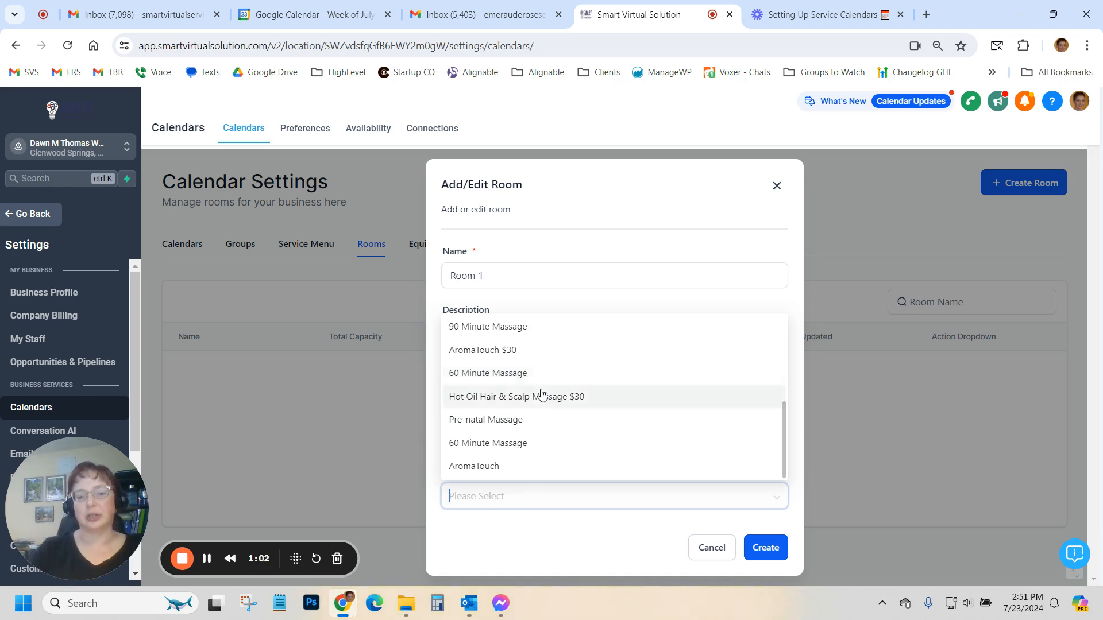
click(570, 232)
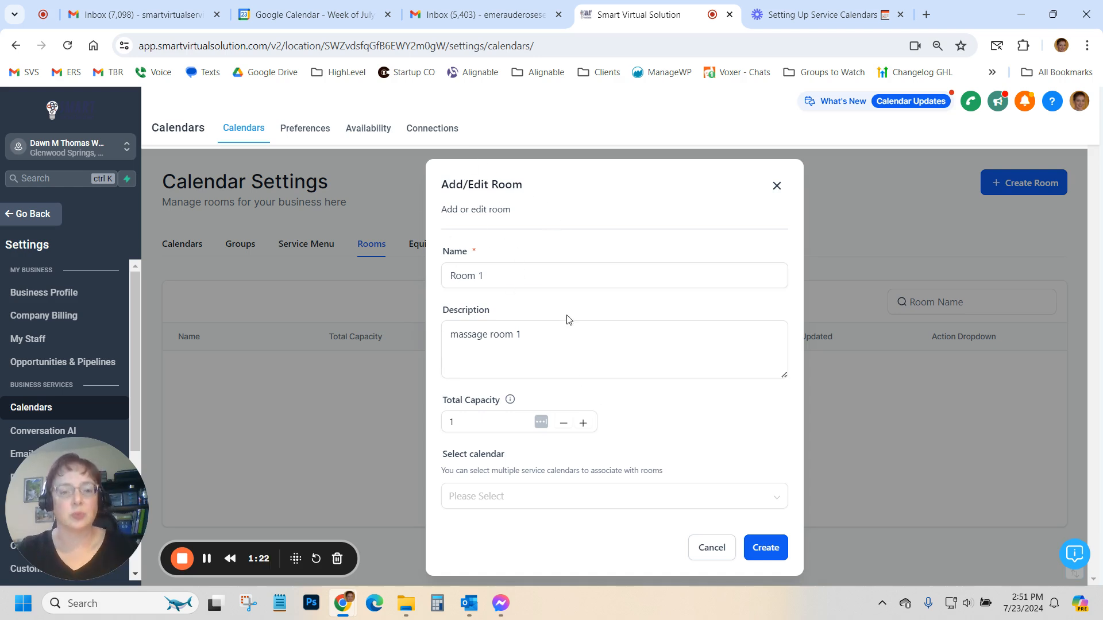
click(757, 550)
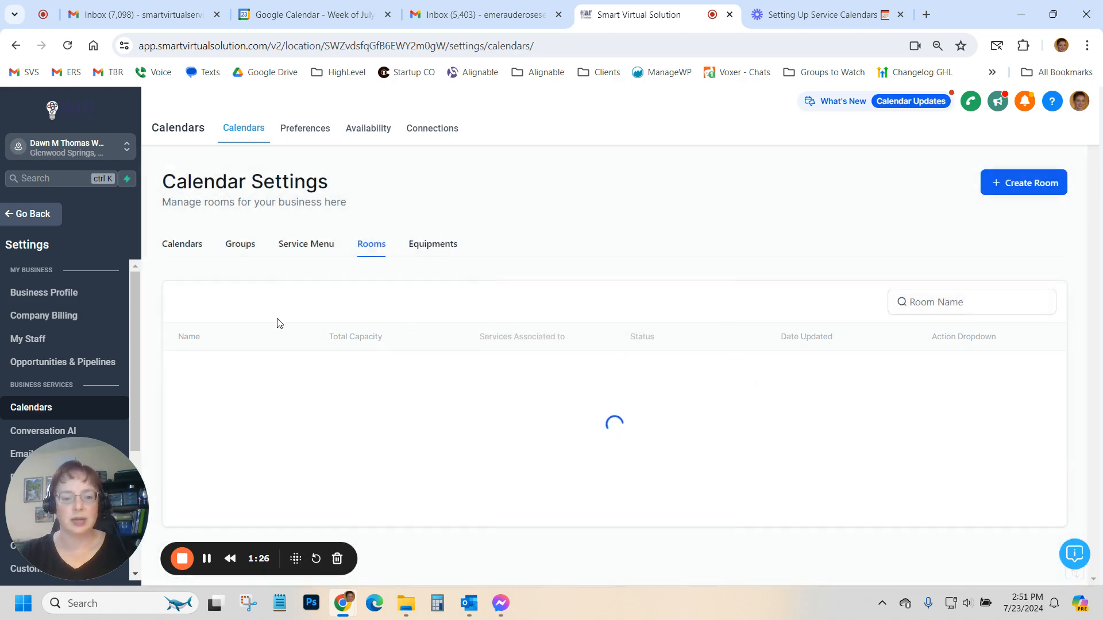
Step: Create an equipment item named "Massage chair" with a total quantity of 1 and an out of service quantity of 0
click(442, 246)
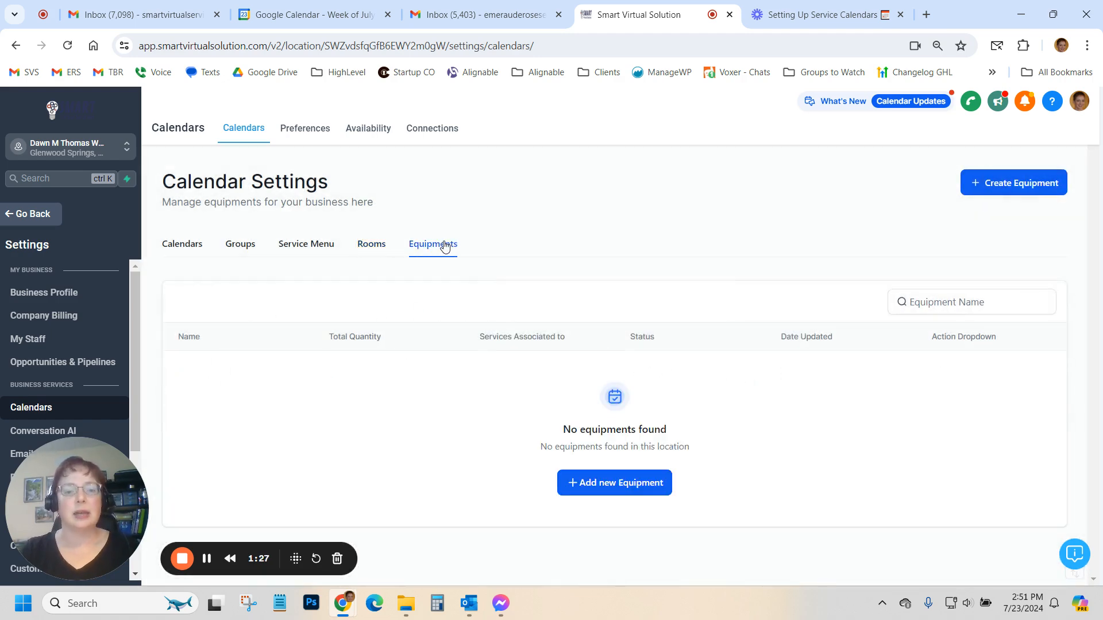
click(602, 483)
click(510, 271)
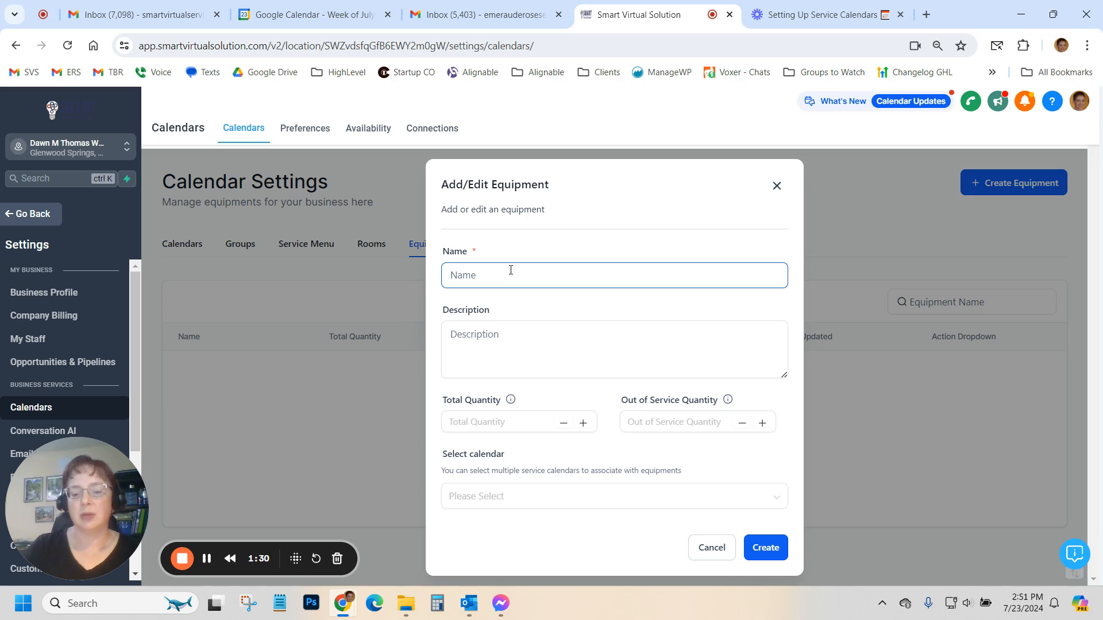
text(Massage chair)
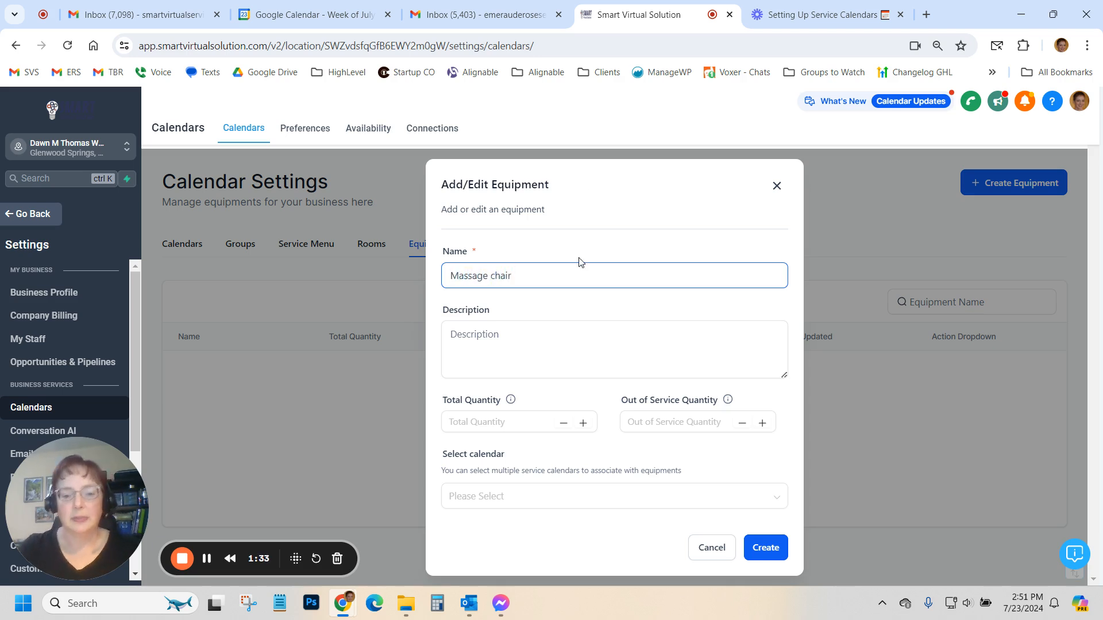
click(498, 421)
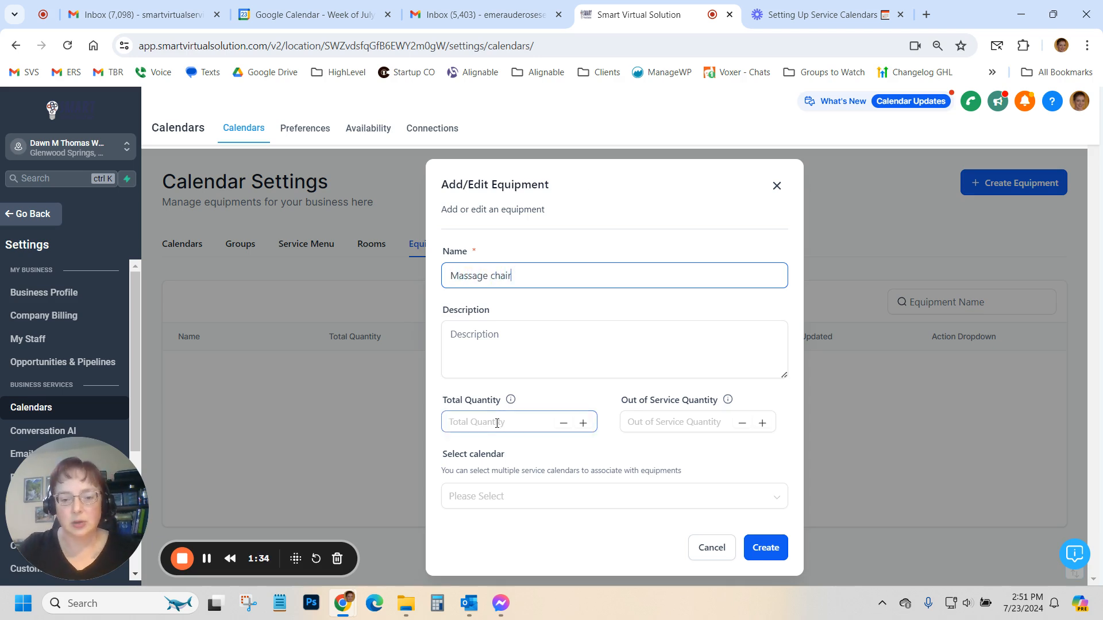
text(1)
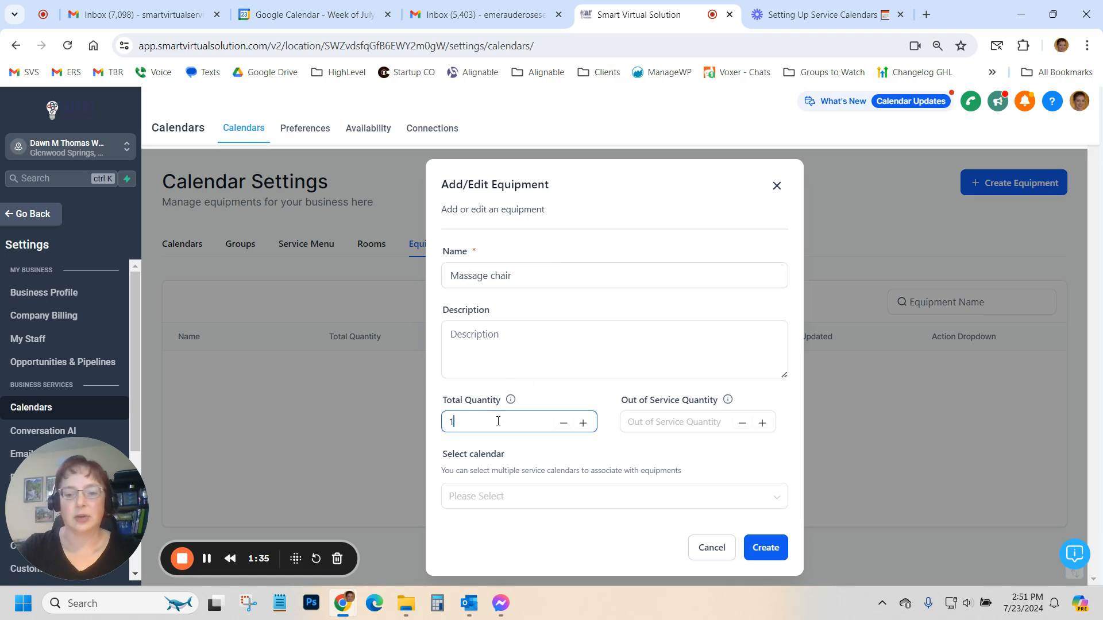
click(671, 423)
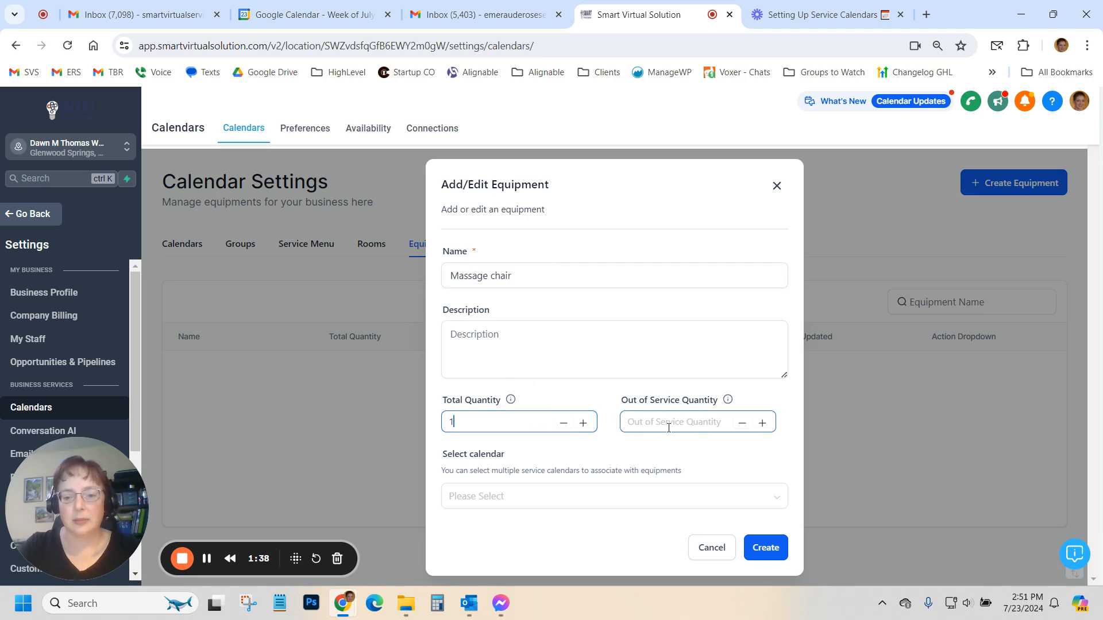
text(0)
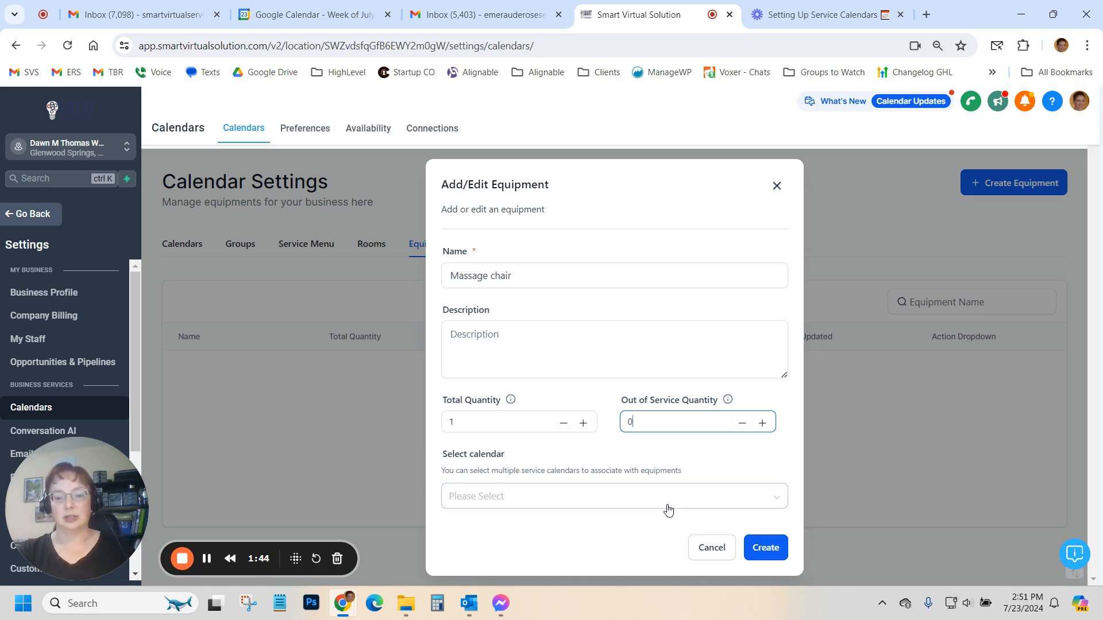
click(770, 550)
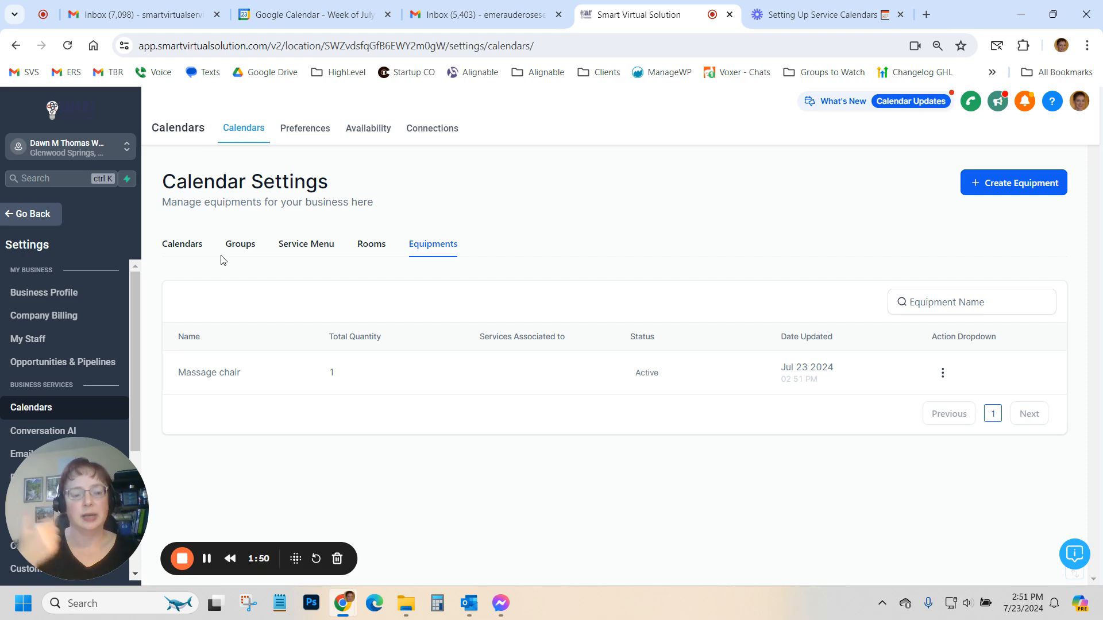
Step: Open the AromaTouch 60 Minute Massage calendar for editing and check the rooms and equipment available to book with it
click(193, 246)
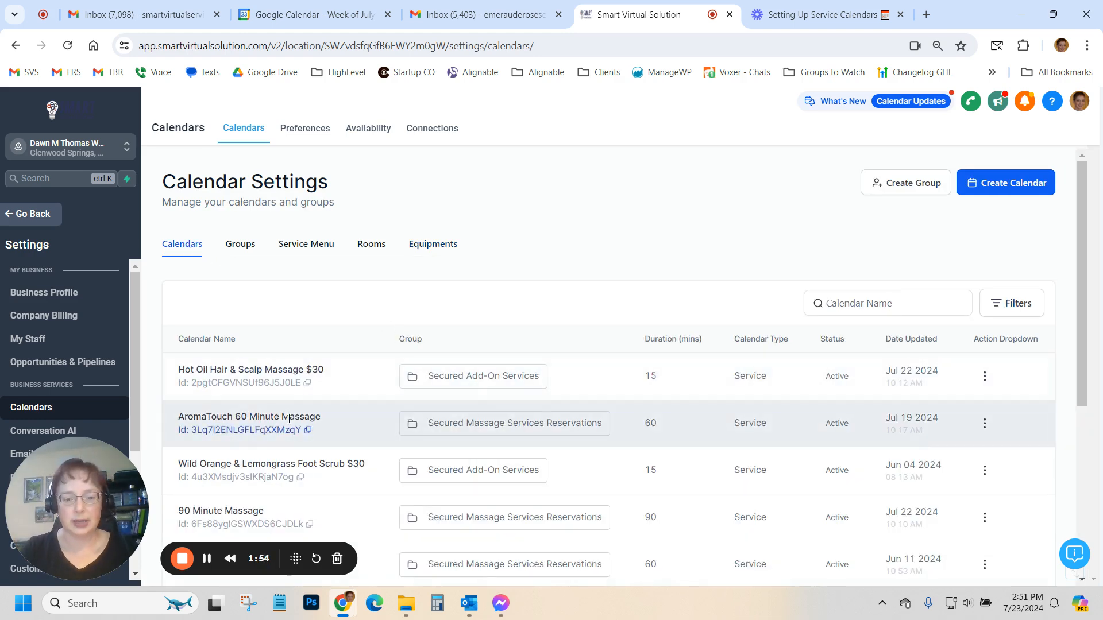
click(984, 423)
click(967, 287)
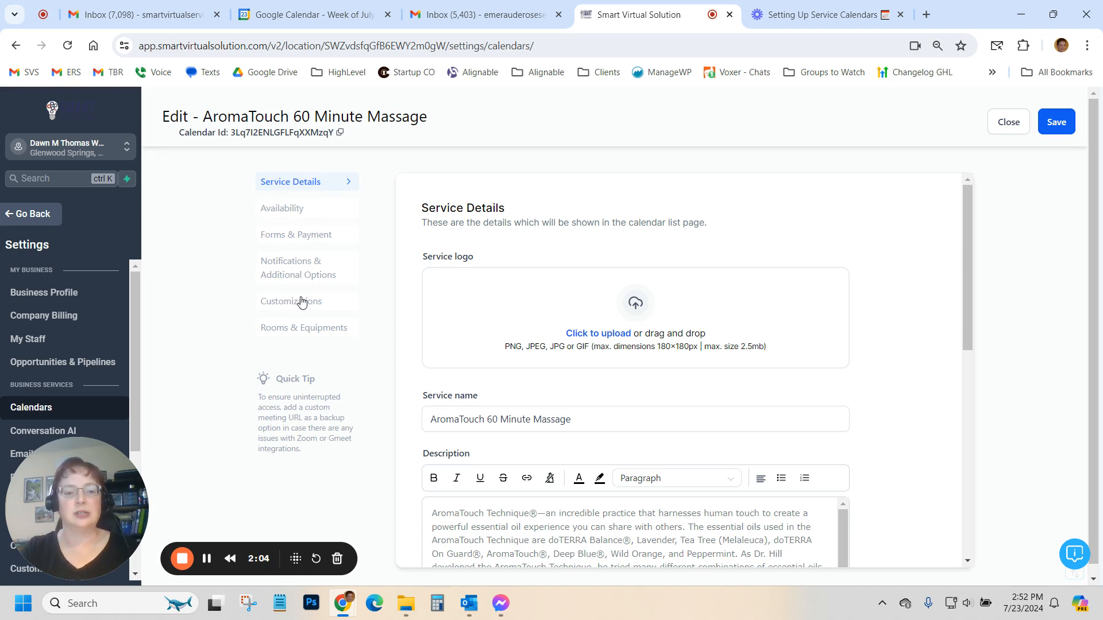
click(281, 330)
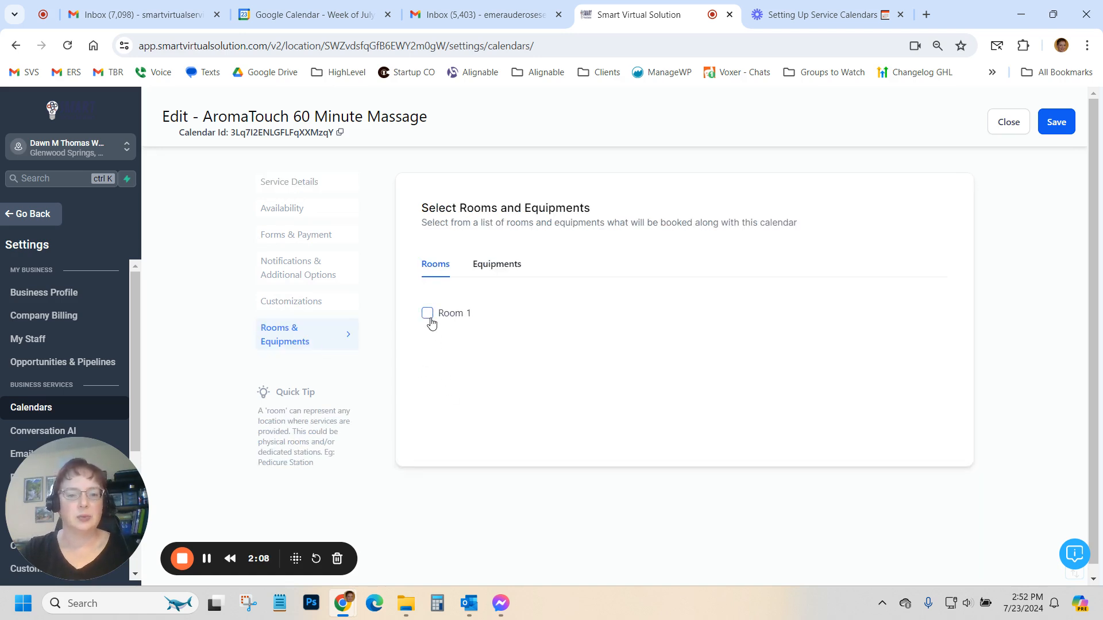
click(509, 264)
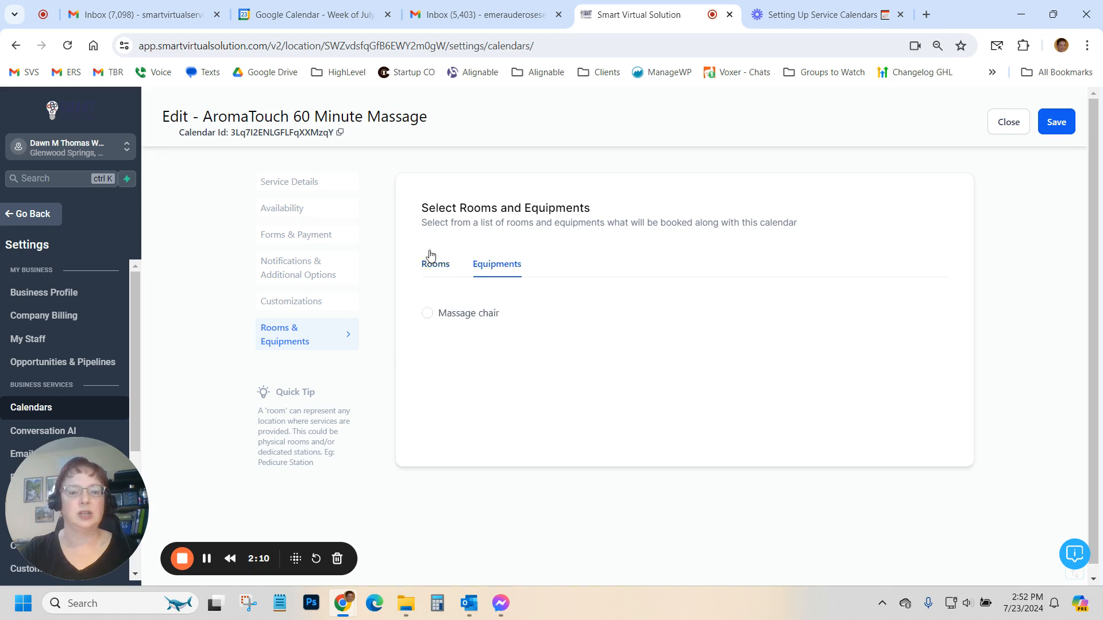